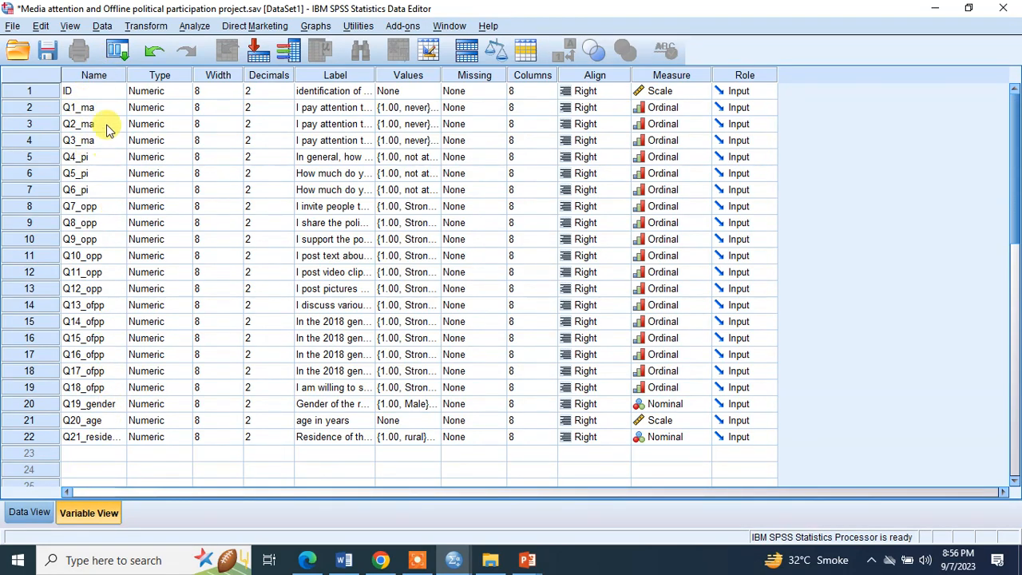
# Widen the Name, Label and Values columns of the variable list and switch to the empty data grid.
pyautogui.moveTo(126, 73); pyautogui.dragTo(145, 74)
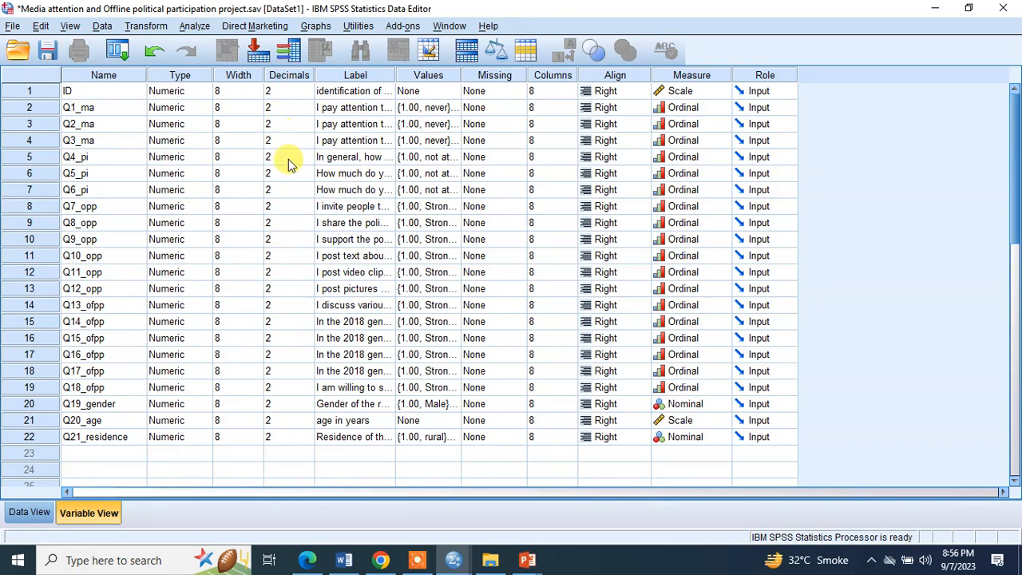
pyautogui.moveTo(396, 75); pyautogui.dragTo(581, 68)
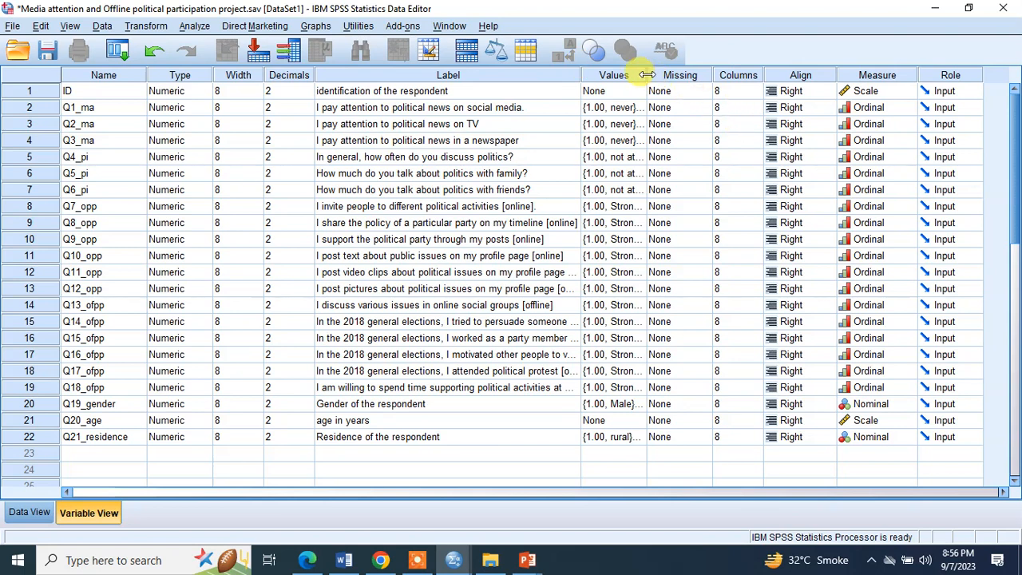
pyautogui.moveTo(647, 75); pyautogui.dragTo(669, 75)
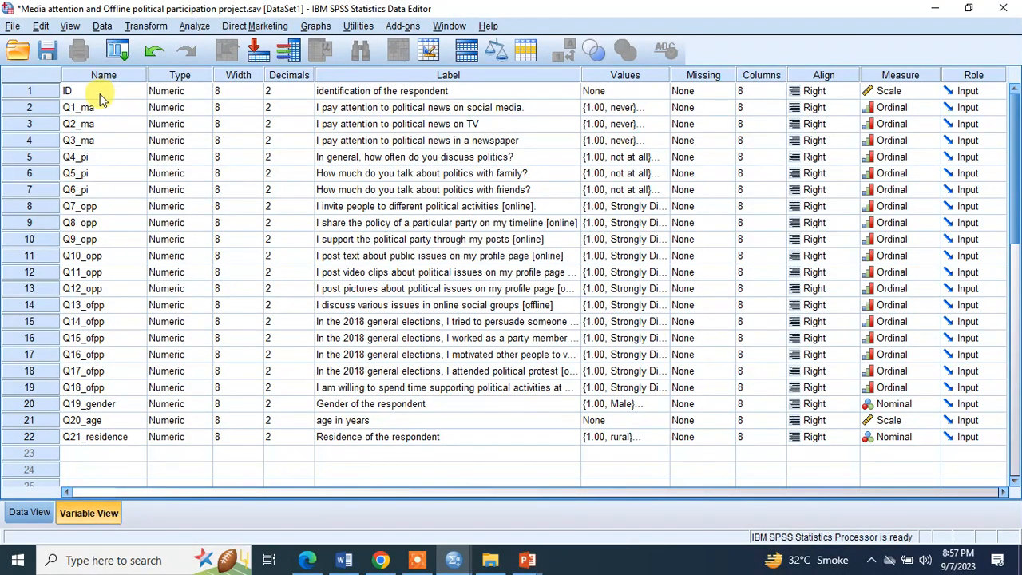
pyautogui.click(37, 511)
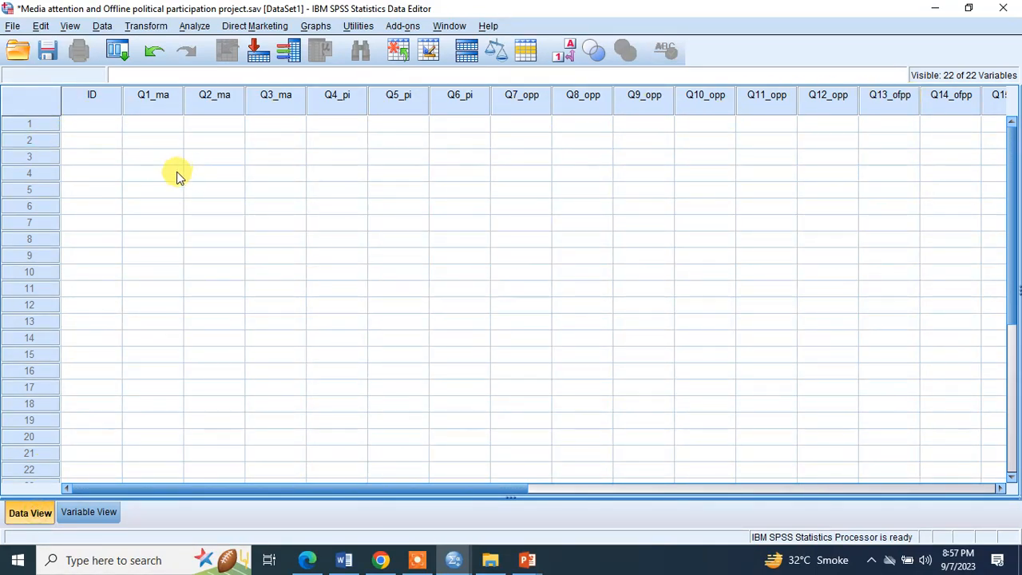
# Open the completed questionnaire ID=1 from the Data Anlysis folder in a maximized window and show its demographics section.
pyautogui.click(491, 560)
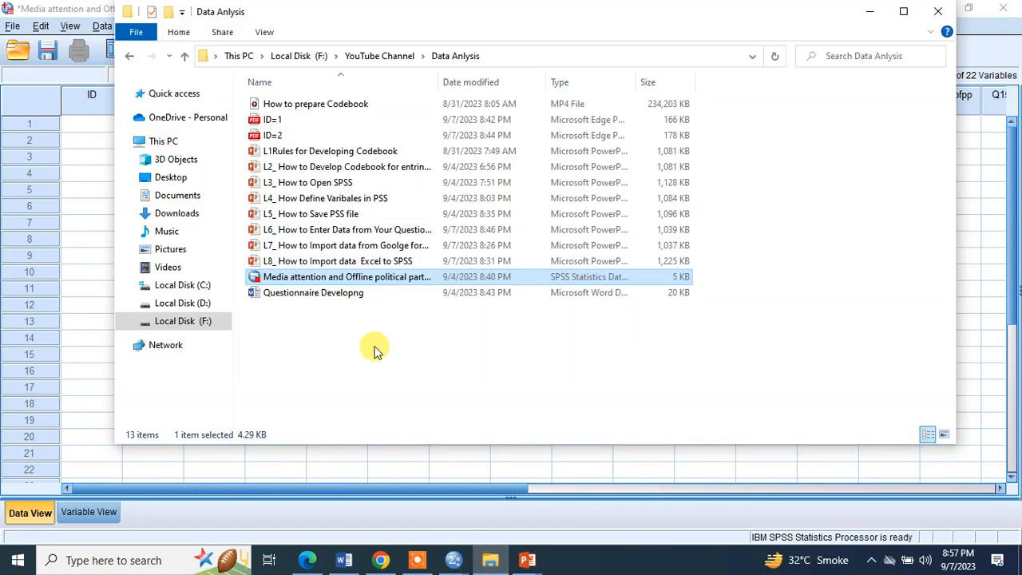
pyautogui.click(274, 120)
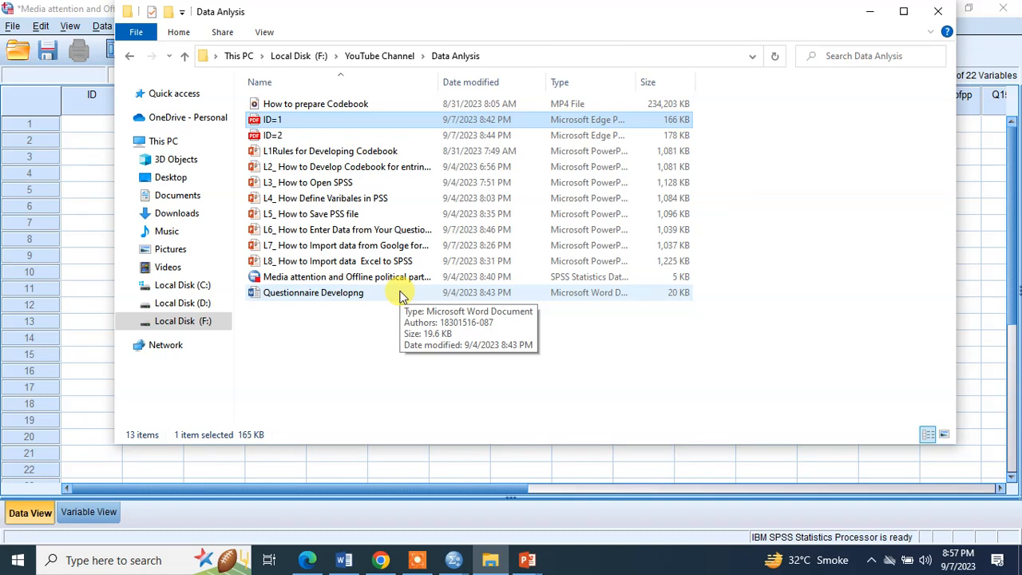
pyautogui.doubleClick(289, 138)
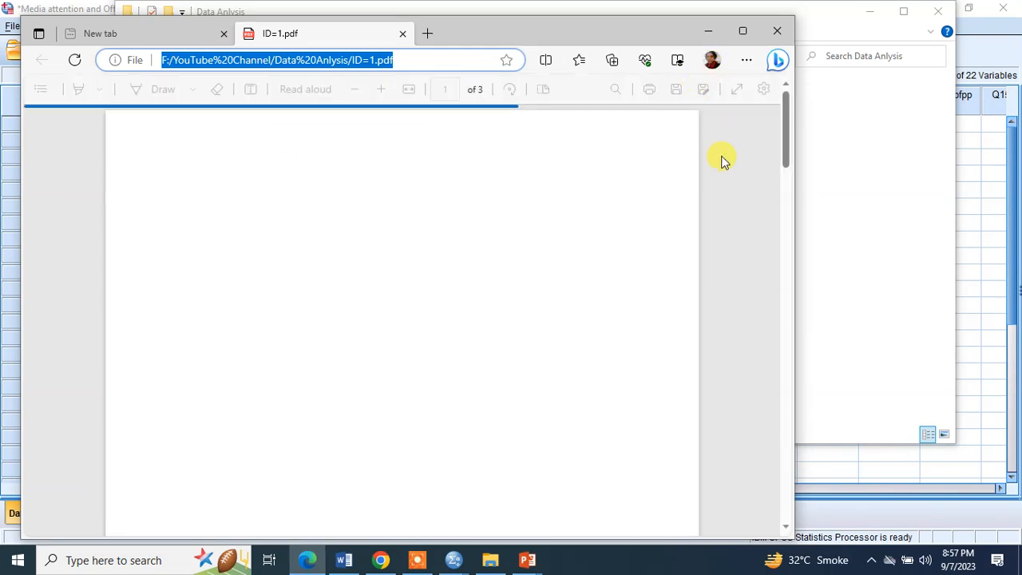
pyautogui.click(743, 30)
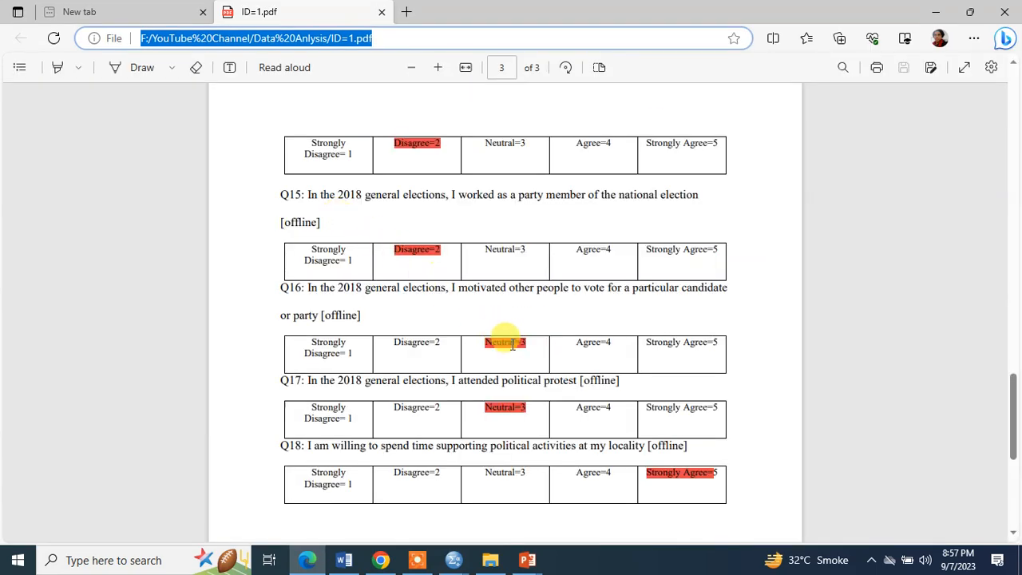
pyautogui.scroll(20, 520, 342)
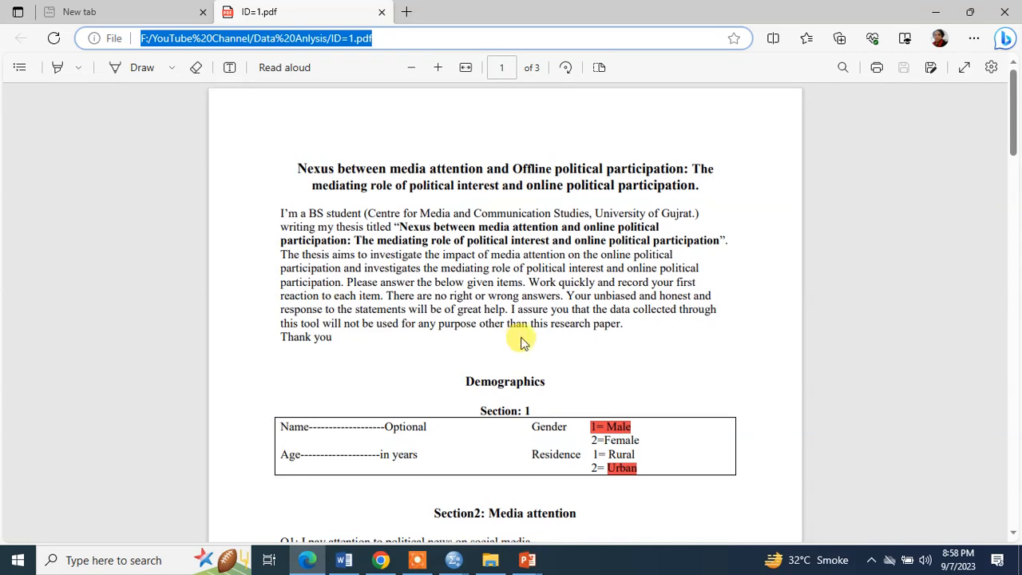
pyautogui.scroll(-1, 550, 360)
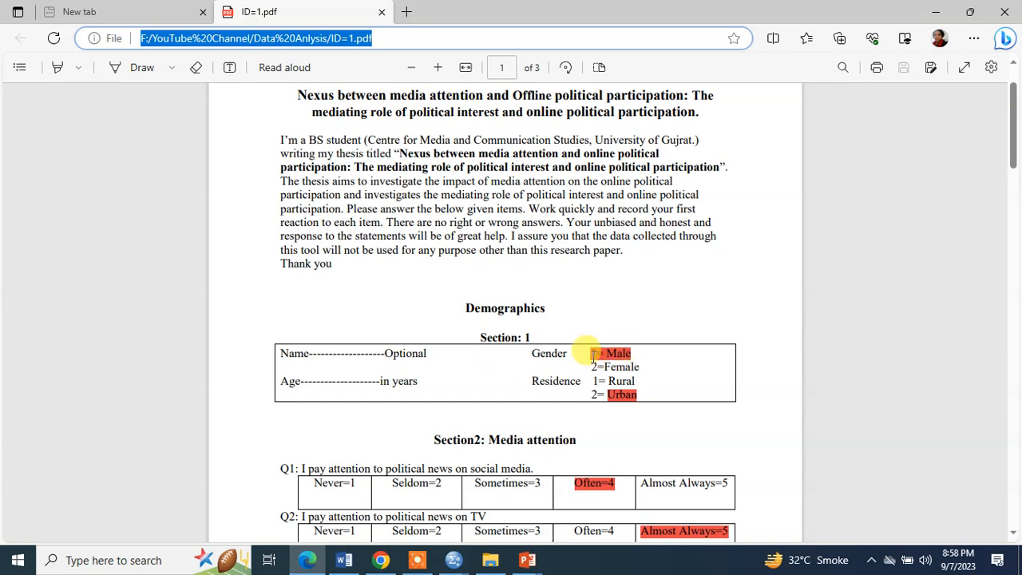
pyautogui.click(493, 561)
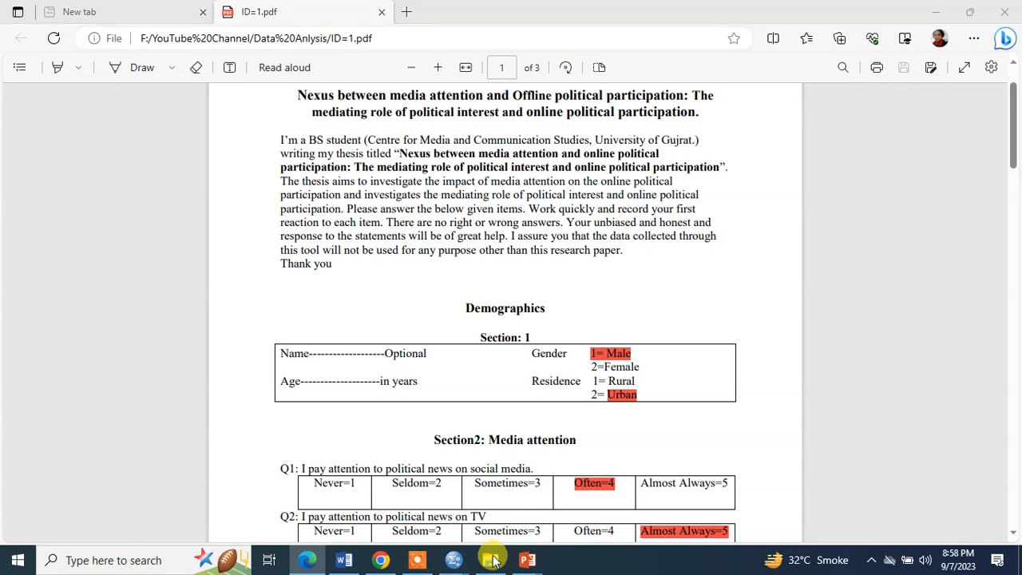
pyautogui.moveTo(454, 559)
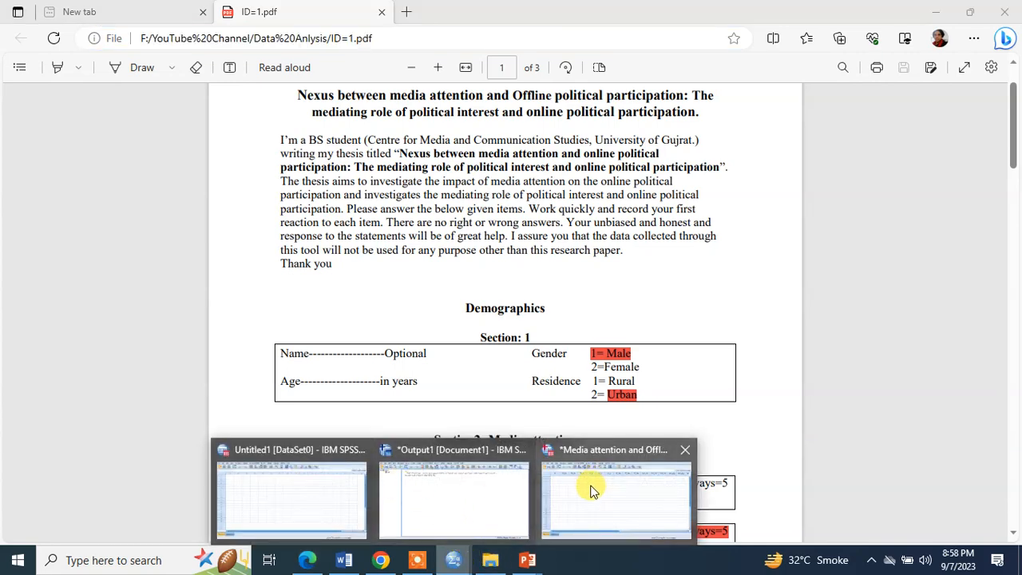
pyautogui.click(519, 451)
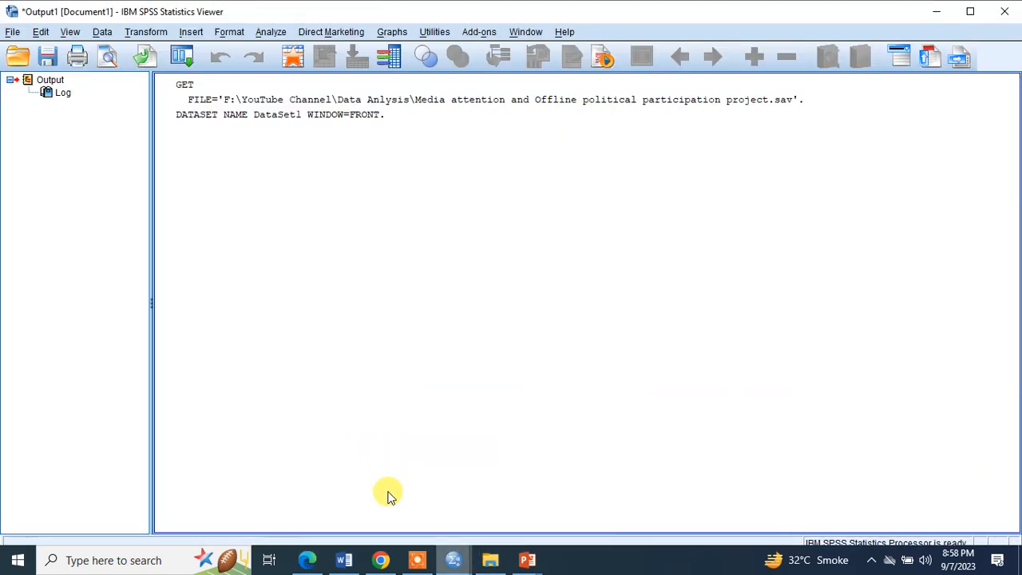
pyautogui.click(453, 567)
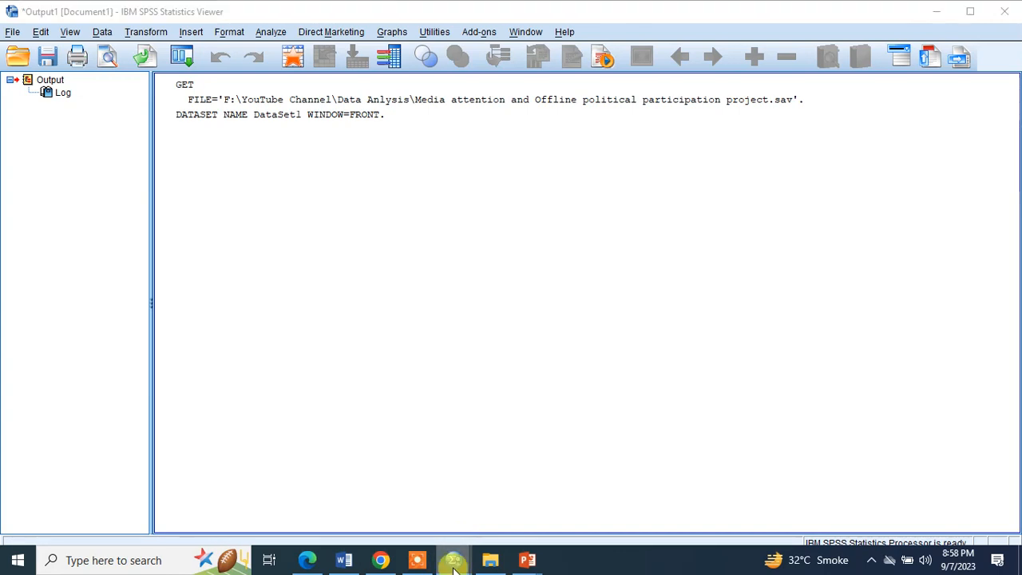
pyautogui.click(454, 568)
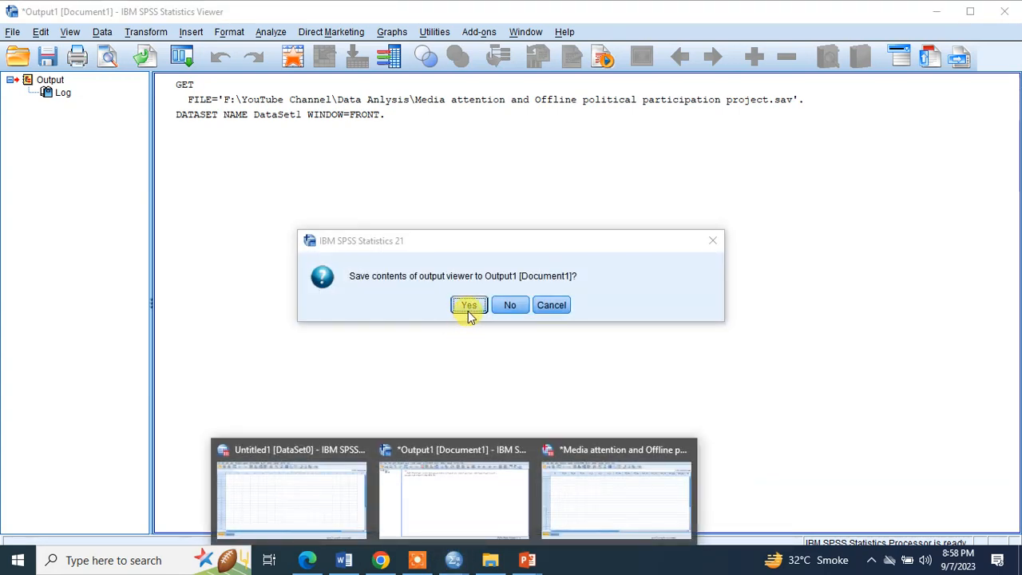
pyautogui.click(364, 451)
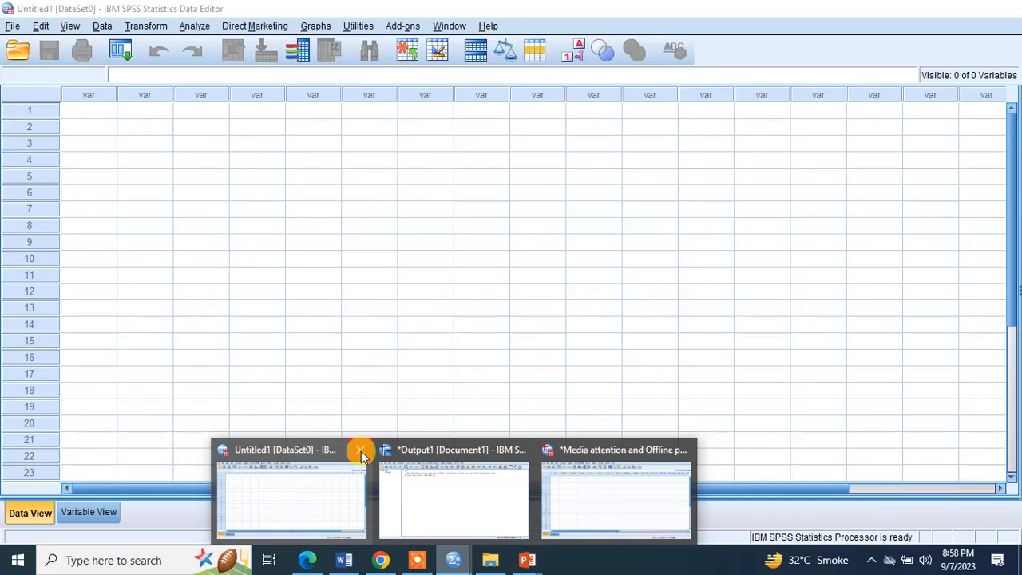
pyautogui.hotkey('alt', 'Tab')
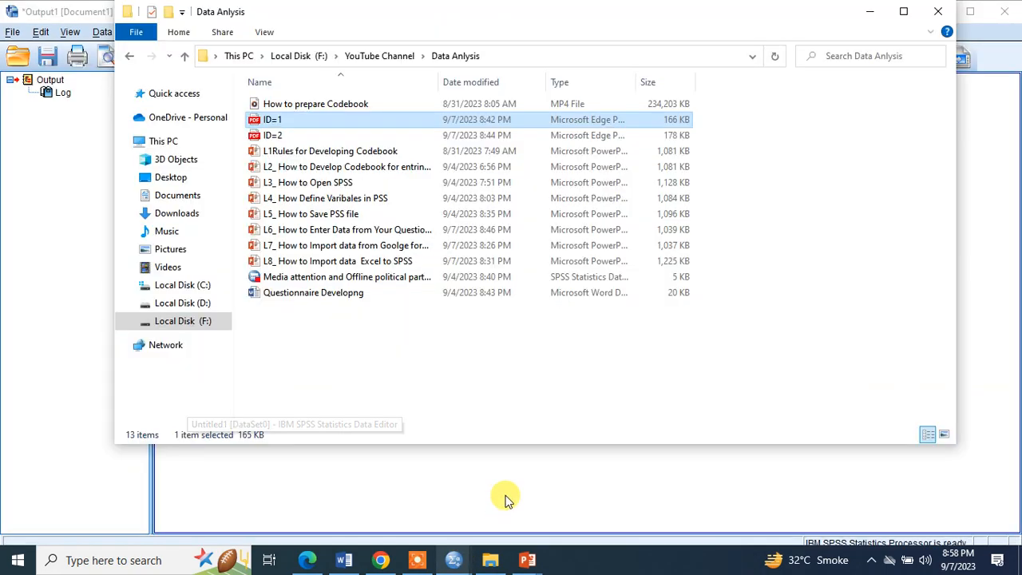
pyautogui.click(457, 566)
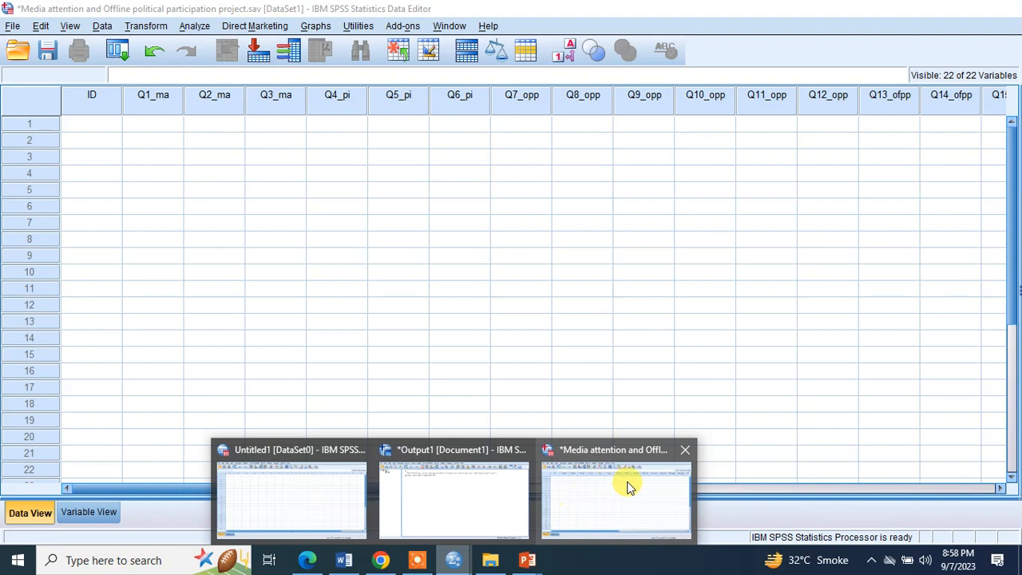
pyautogui.click(628, 483)
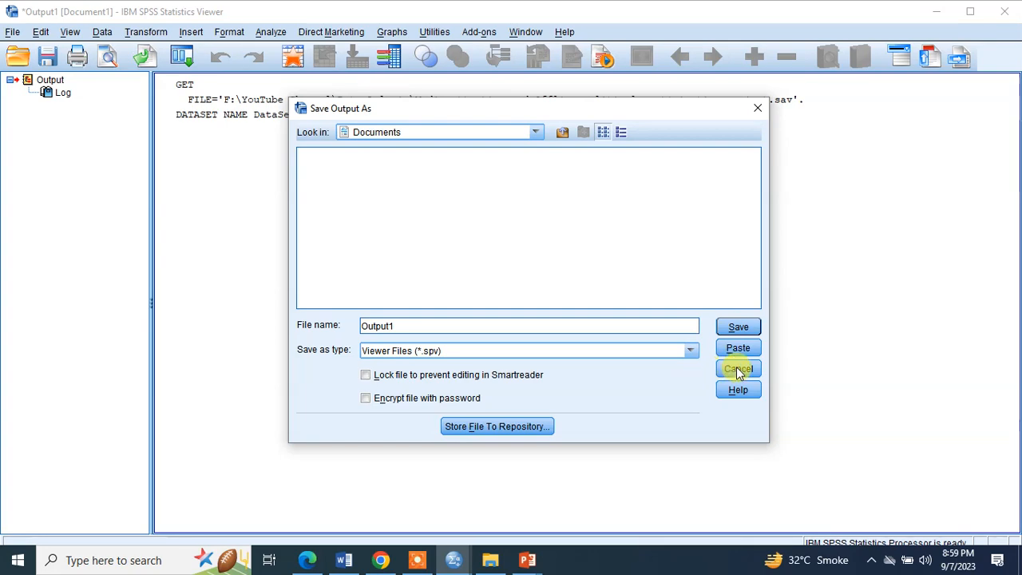
# Cancel saving Output1 and return to the Media attention and Offline political participation project dataset in SPSS.
pyautogui.click(455, 556)
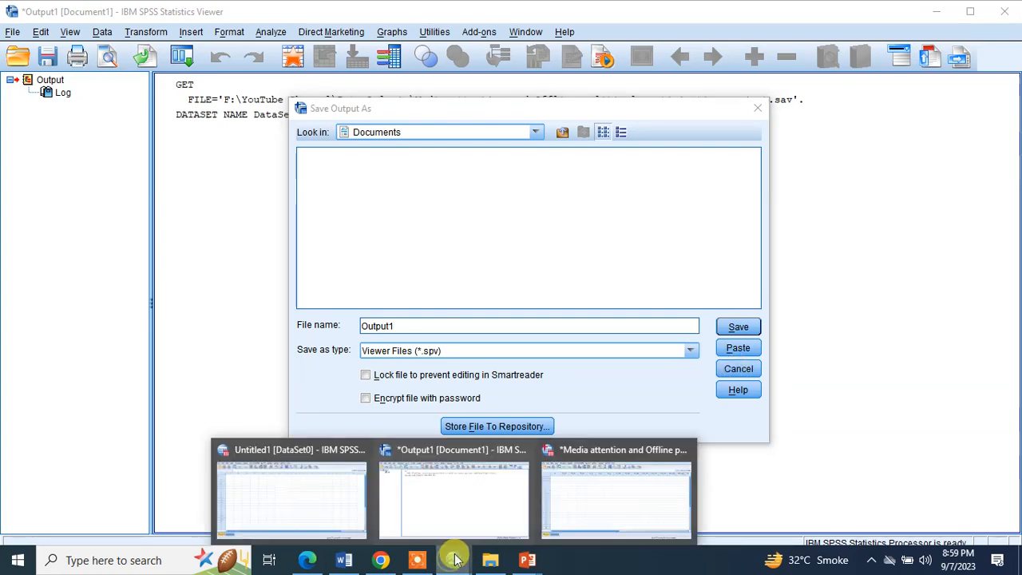
pyautogui.click(569, 509)
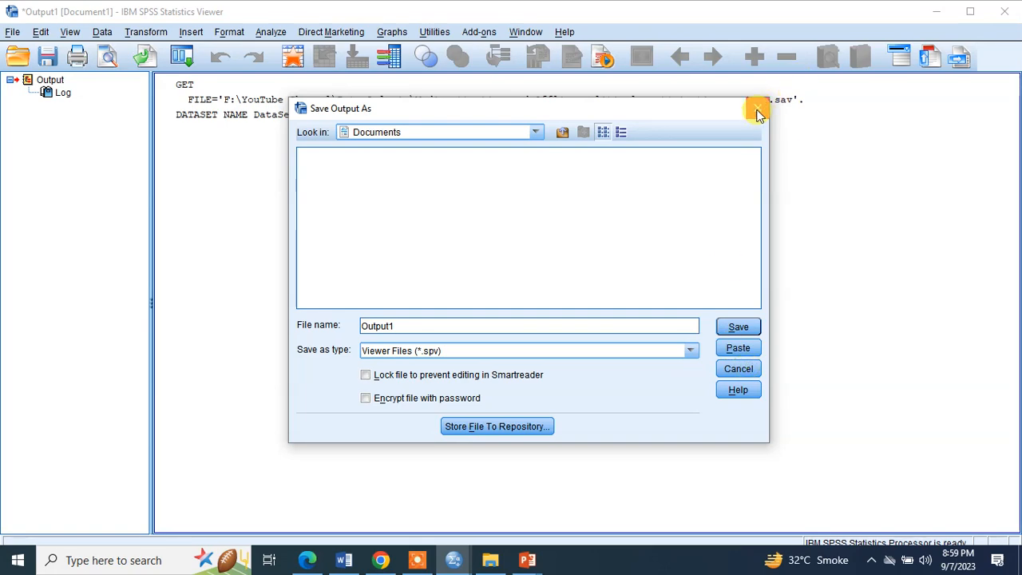
pyautogui.click(454, 558)
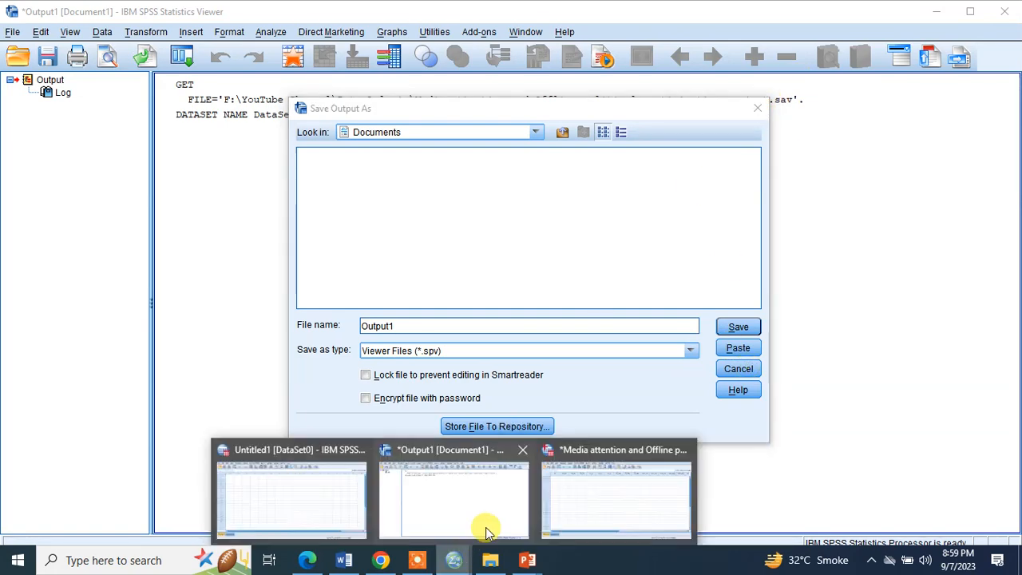
pyautogui.click(626, 495)
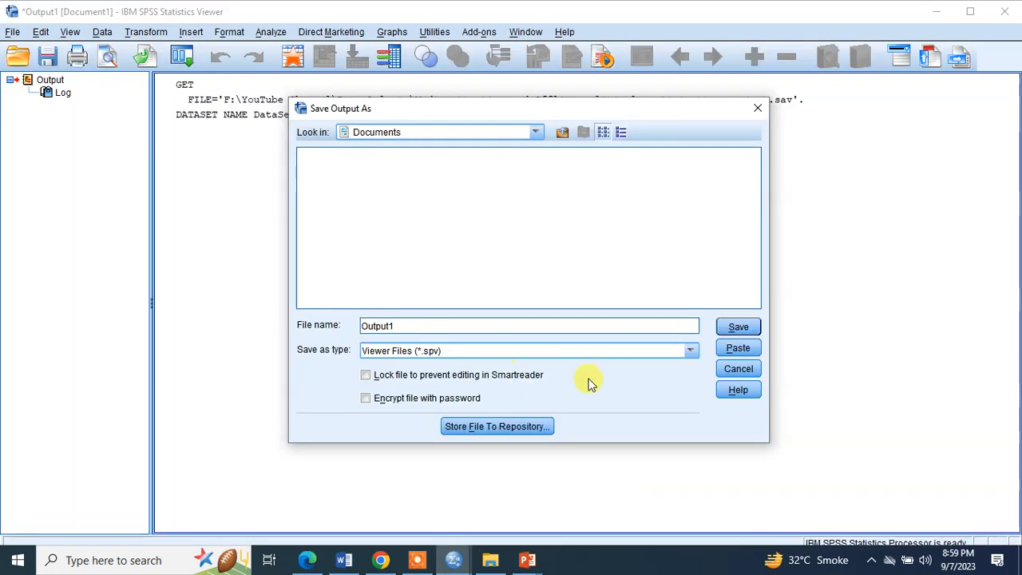
pyautogui.click(736, 372)
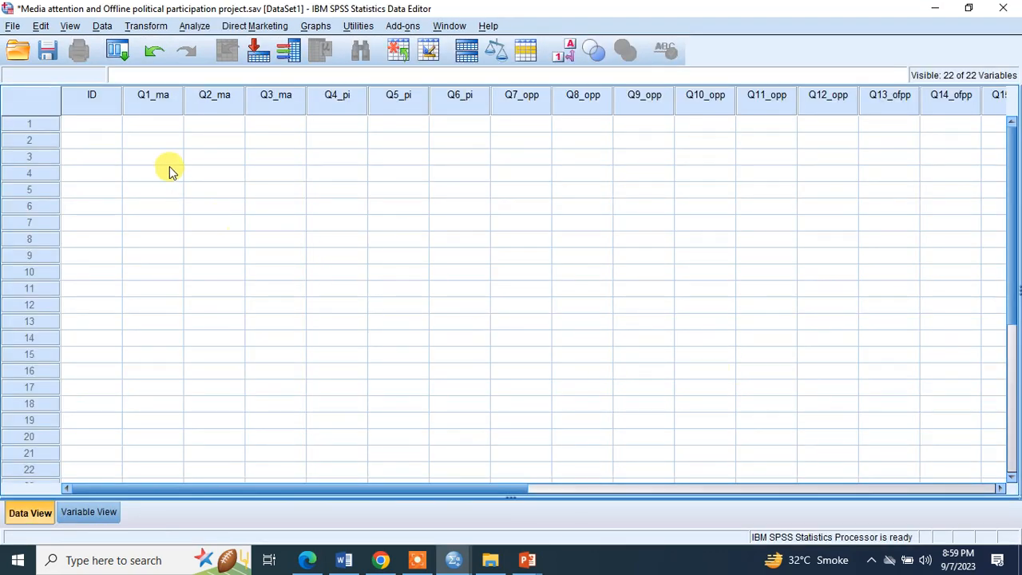
# Enter 1 as the ID of the first case in the data grid.
pyautogui.click(88, 511)
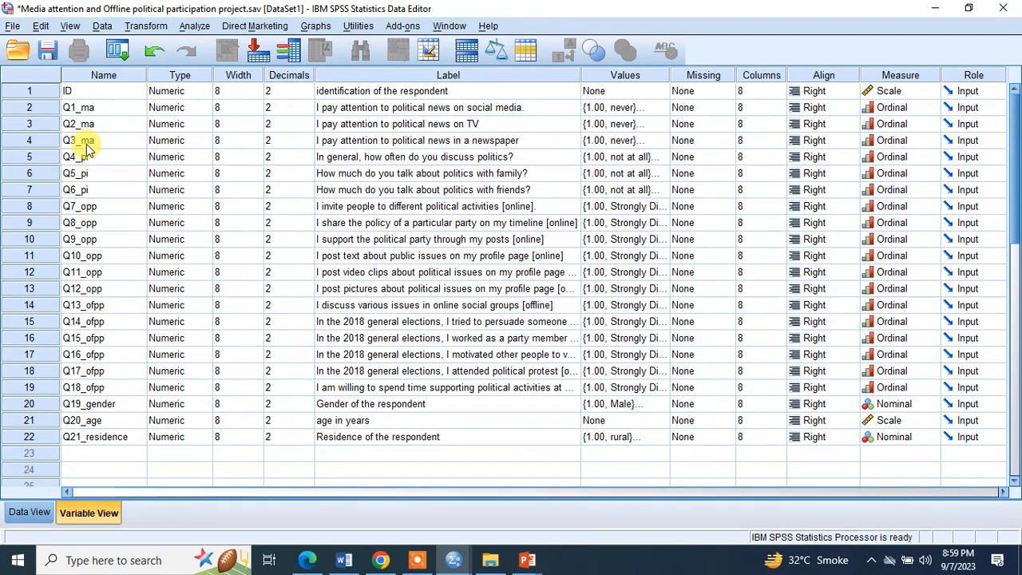
pyautogui.click(32, 514)
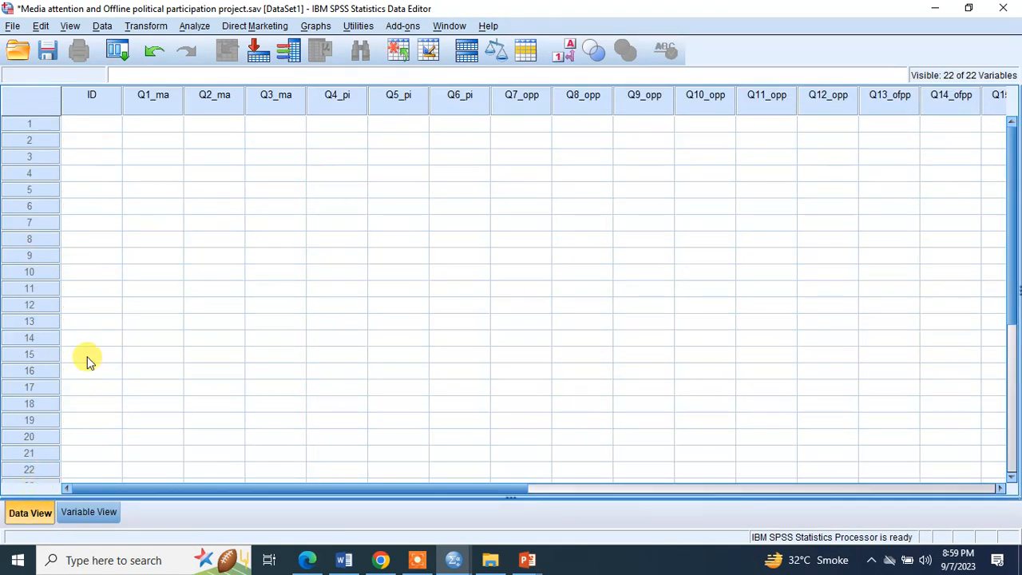
pyautogui.click(90, 125)
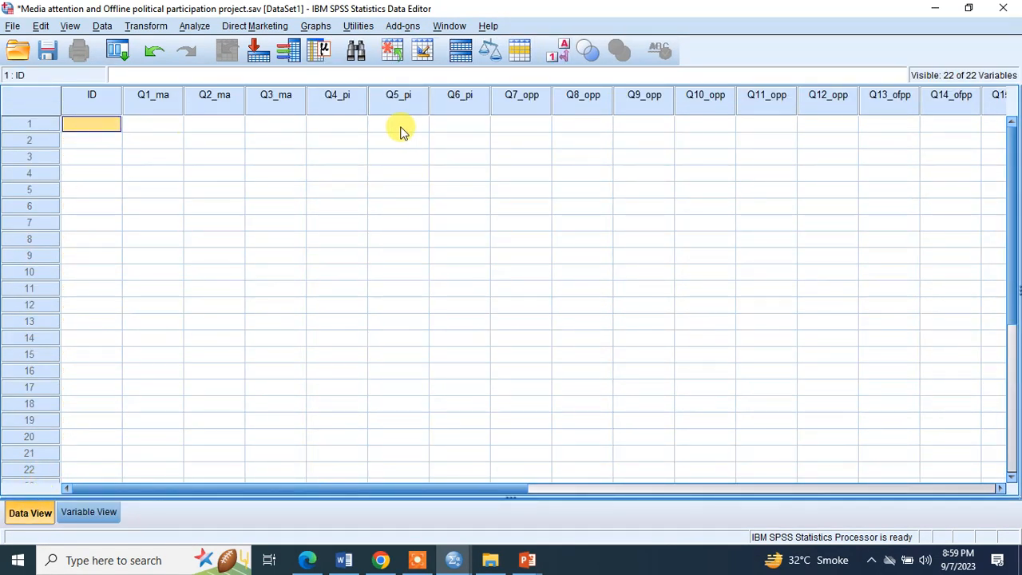
pyautogui.click(29, 127)
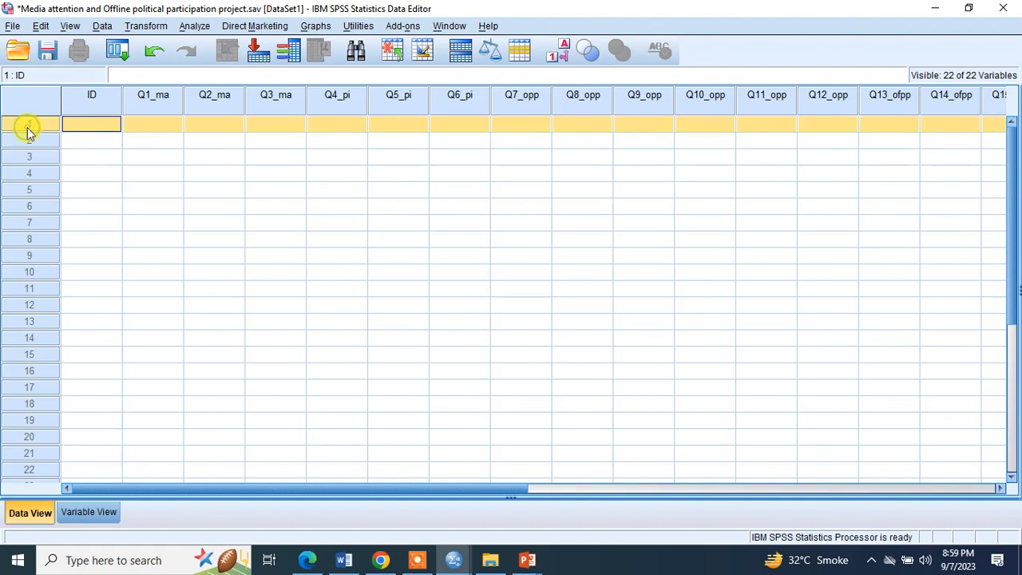
pyautogui.click(86, 127)
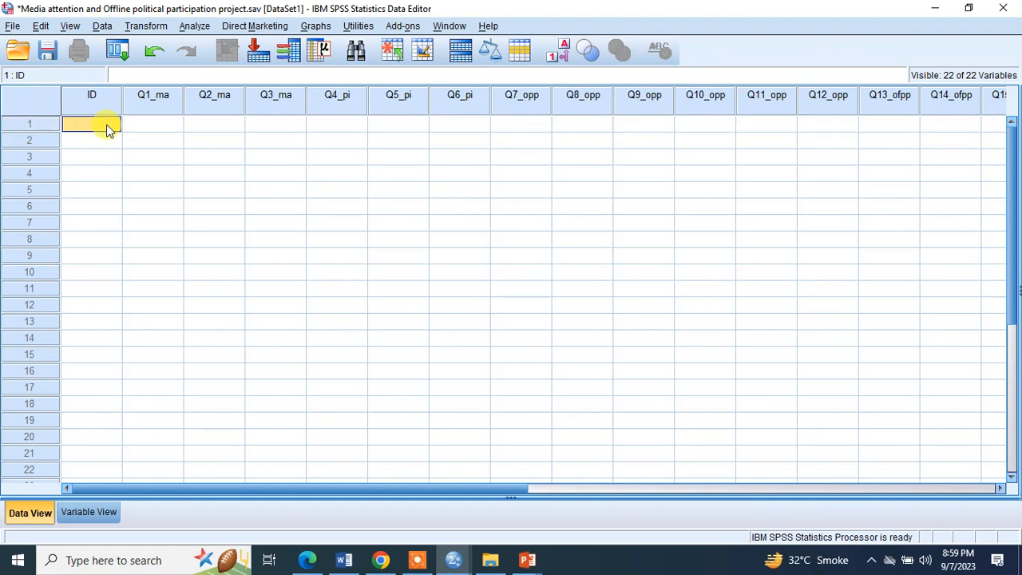
pyautogui.write('1')
pyautogui.press('Tab')
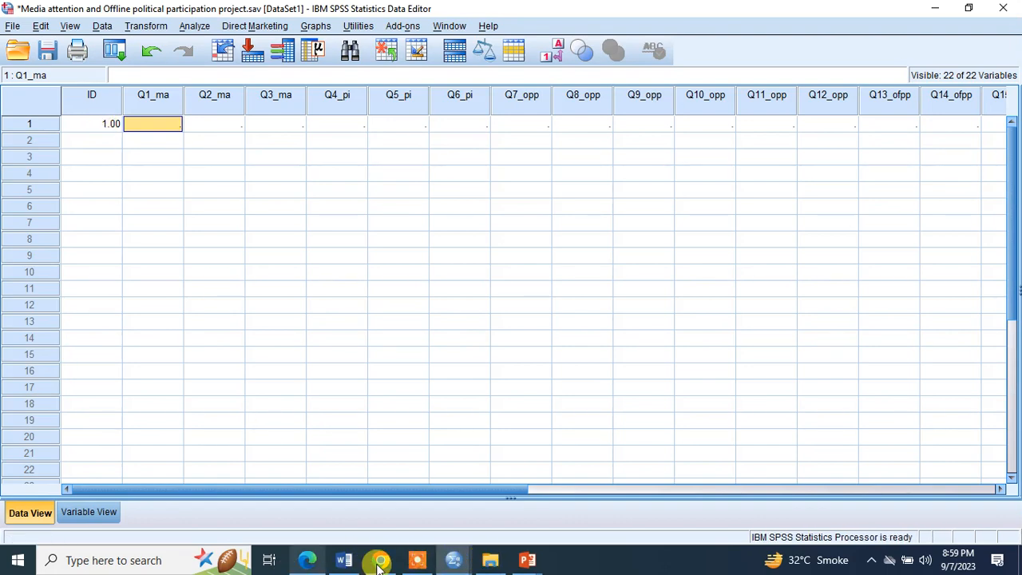
# Check the gender answer in the ID=1 questionnaire and enter 1 for Q19_gender in the first case.
pyautogui.click(306, 559)
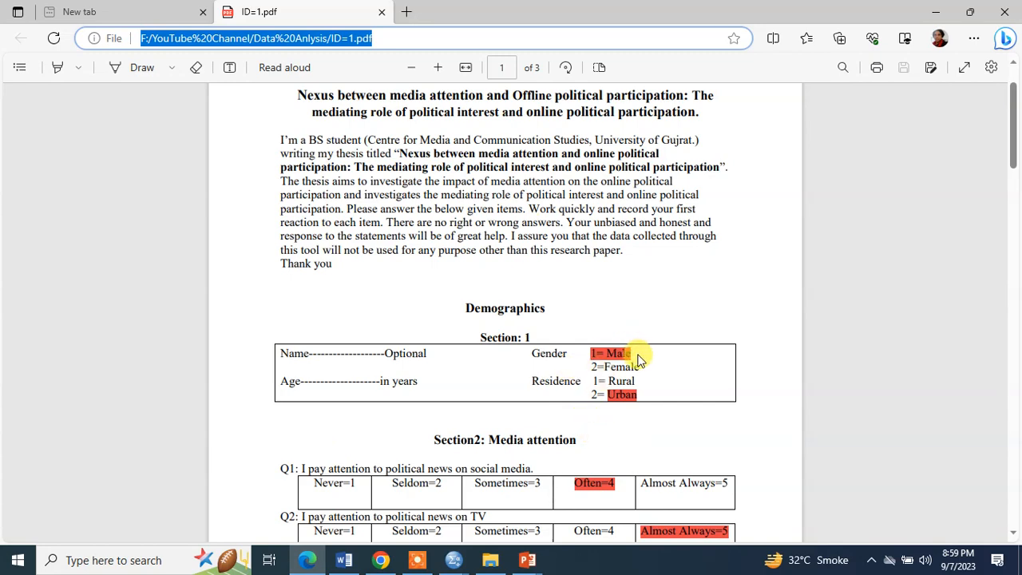
pyautogui.hotkey('alt', 'Tab')
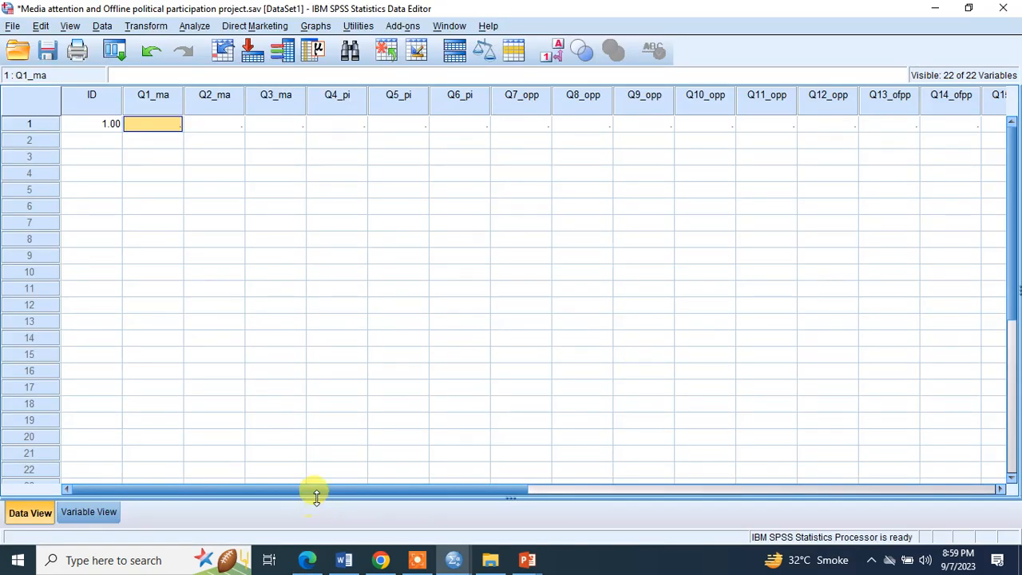
pyautogui.moveTo(324, 489); pyautogui.dragTo(905, 429)
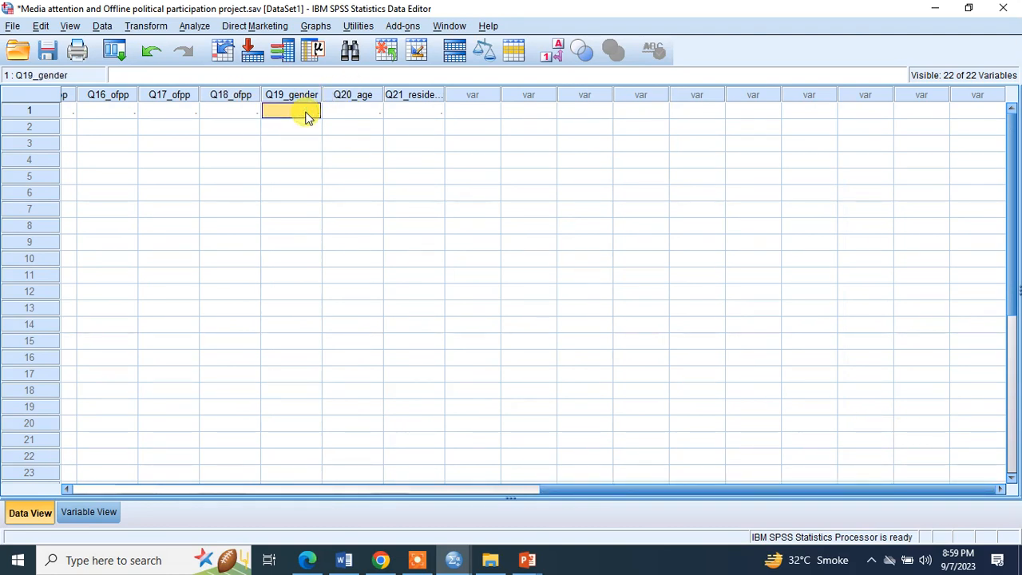
pyautogui.write('1')
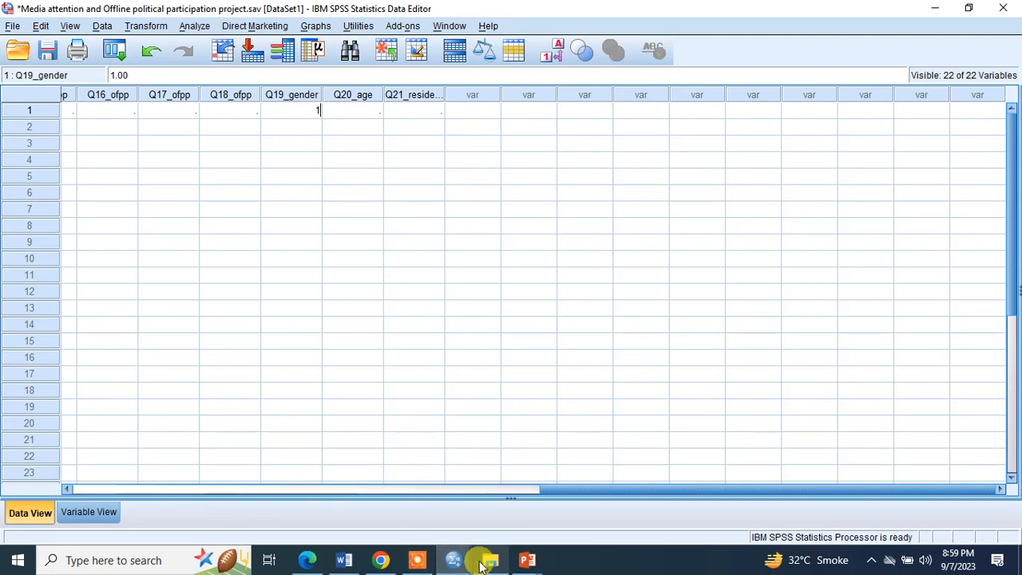
# Check the residence answer in the ID=1 questionnaire and enter 2 for Q21_residence in the first case.
pyautogui.click(309, 560)
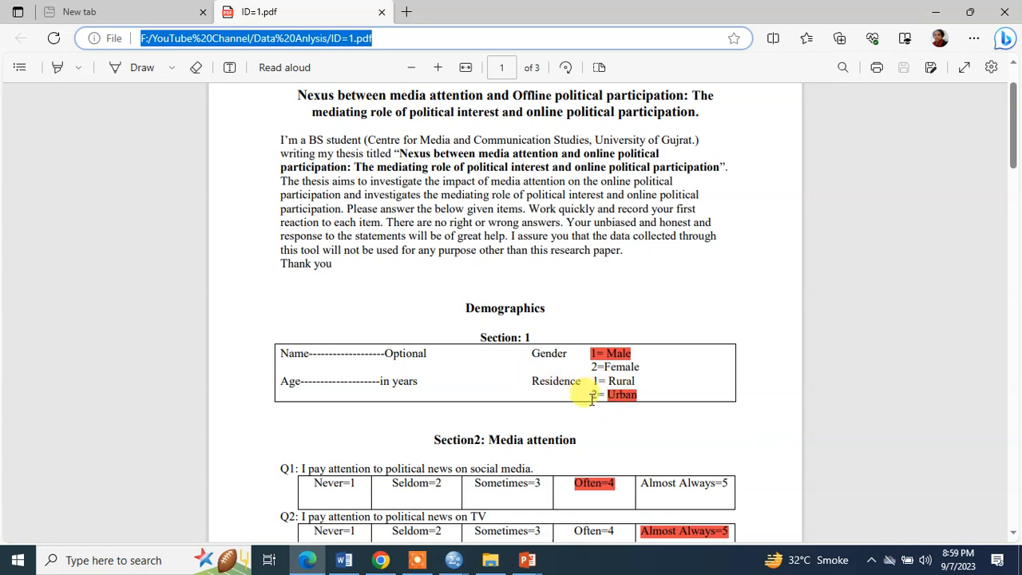
pyautogui.hotkey('alt', 'Tab')
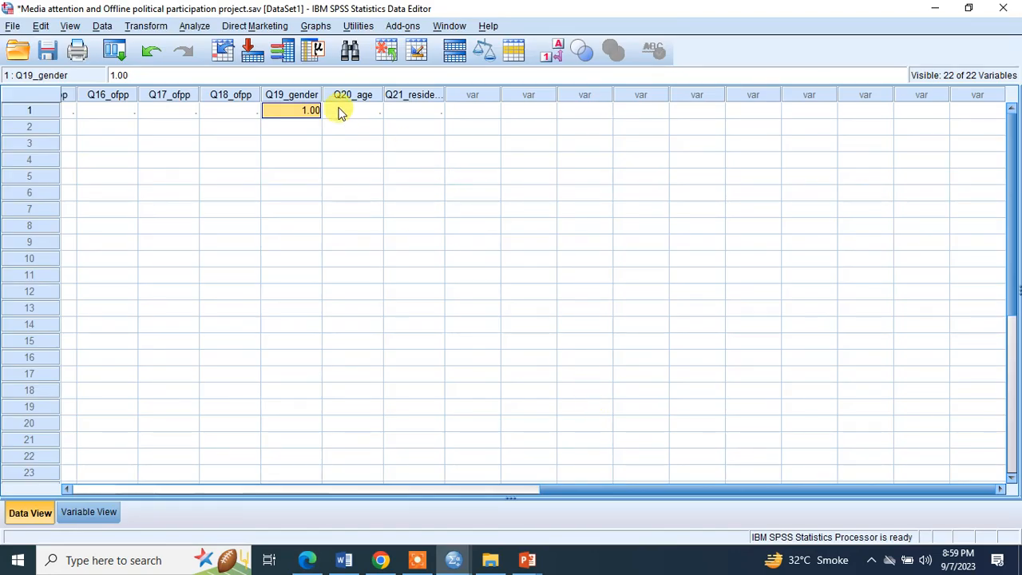
pyautogui.click(422, 112)
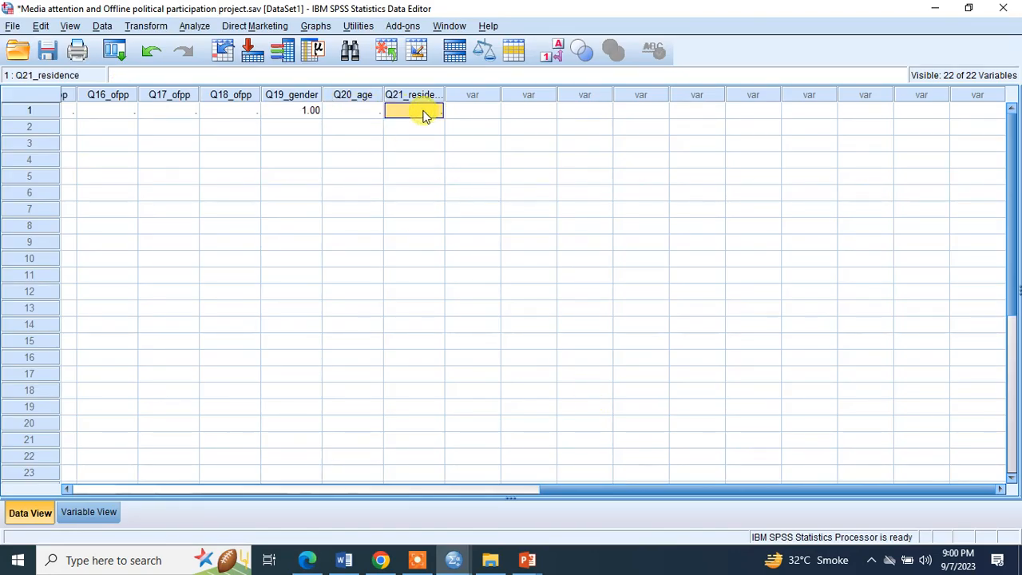
pyautogui.write('2')
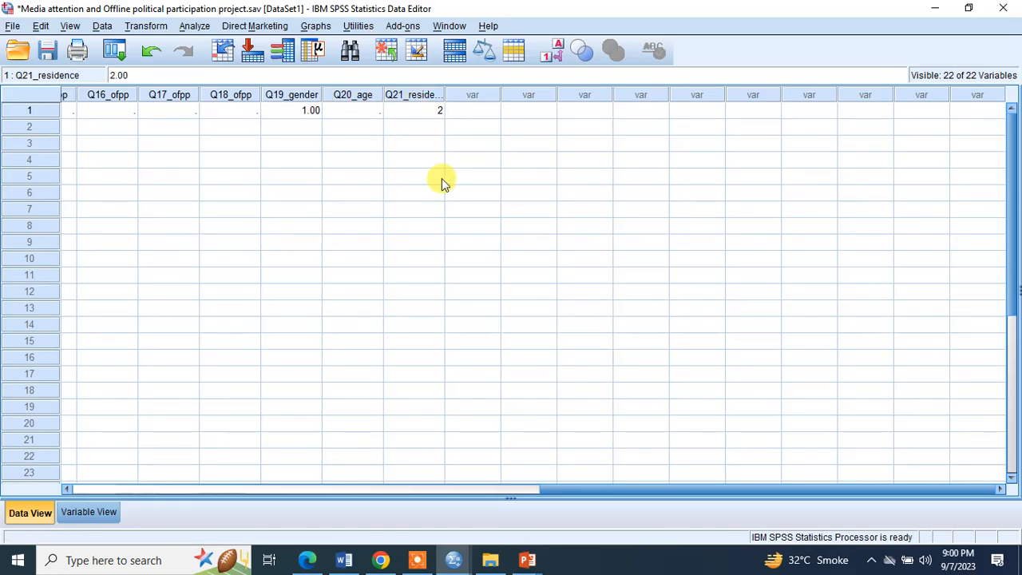
pyautogui.click(454, 560)
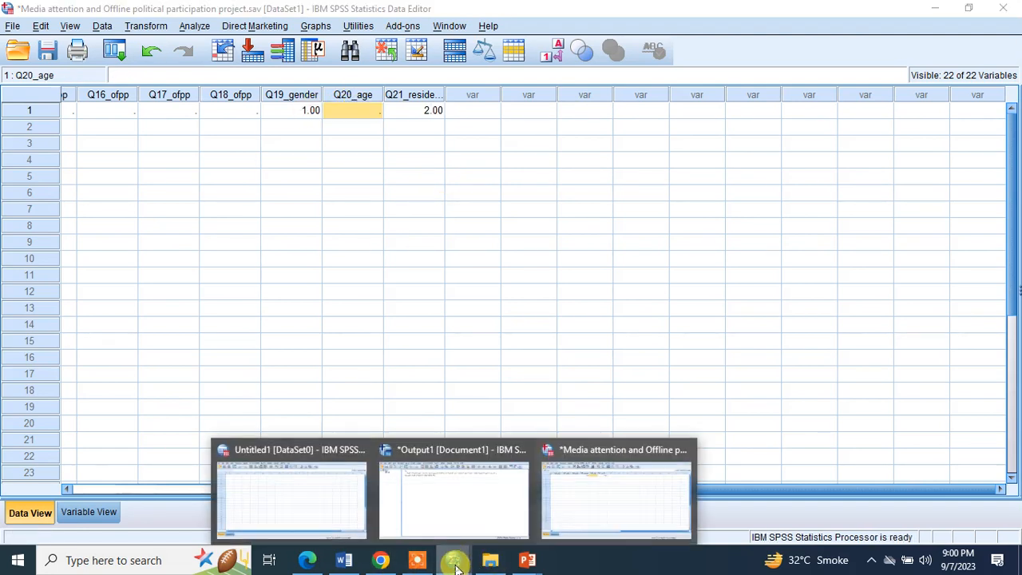
pyautogui.click(593, 490)
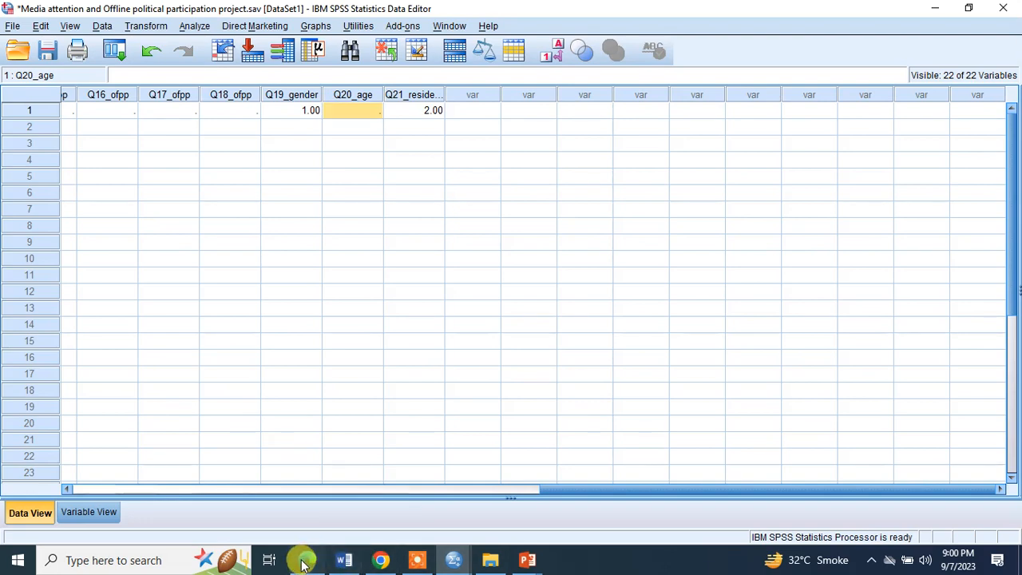
# Look up the Q1 media attention answer in the ID=1 questionnaire and enter 4 for Q1_ma in the first case.
pyautogui.click(306, 559)
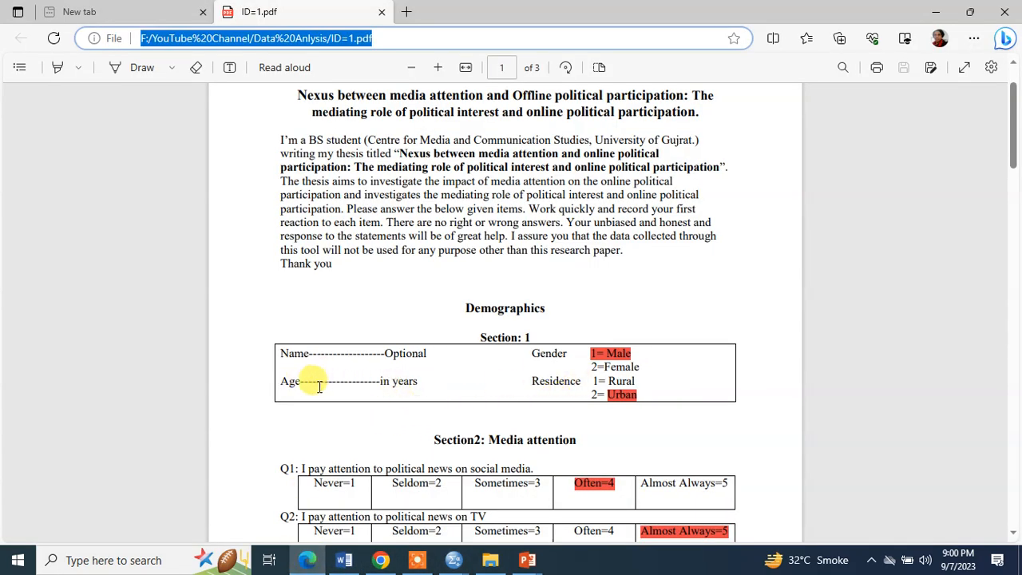
pyautogui.scroll(-2, 361, 487)
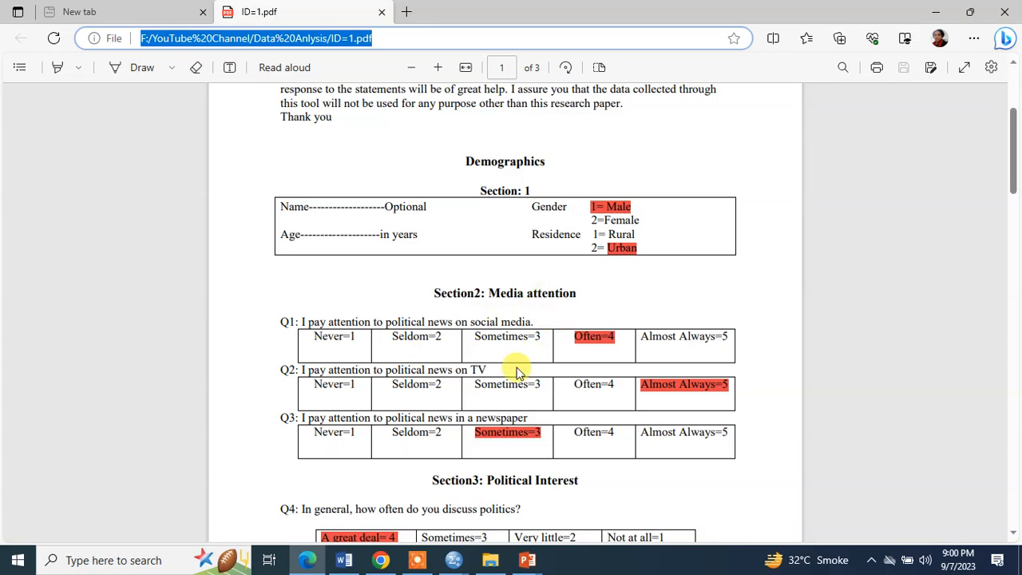
pyautogui.hotkey('alt', 'Tab')
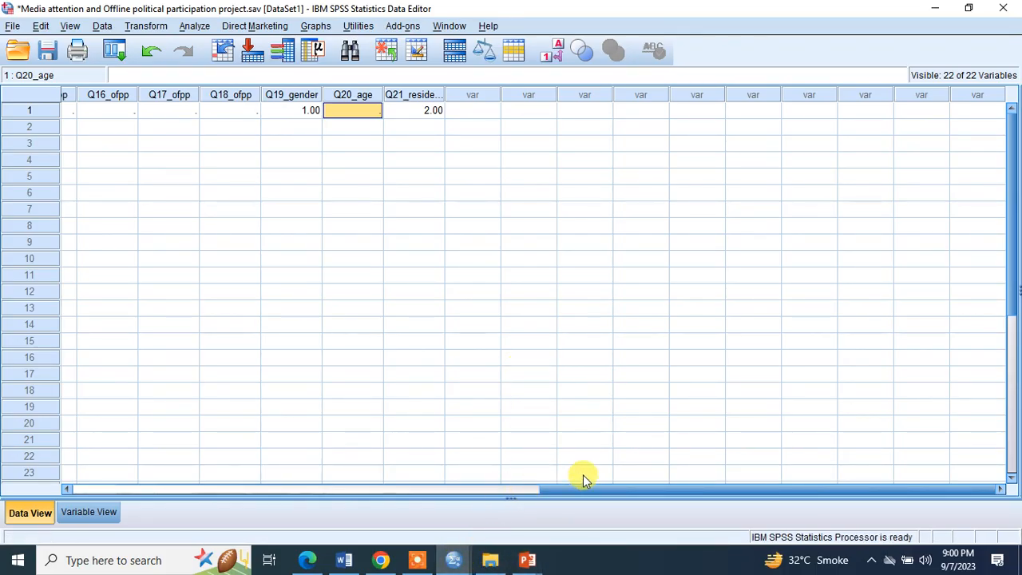
pyautogui.moveTo(592, 488); pyautogui.dragTo(121, 490)
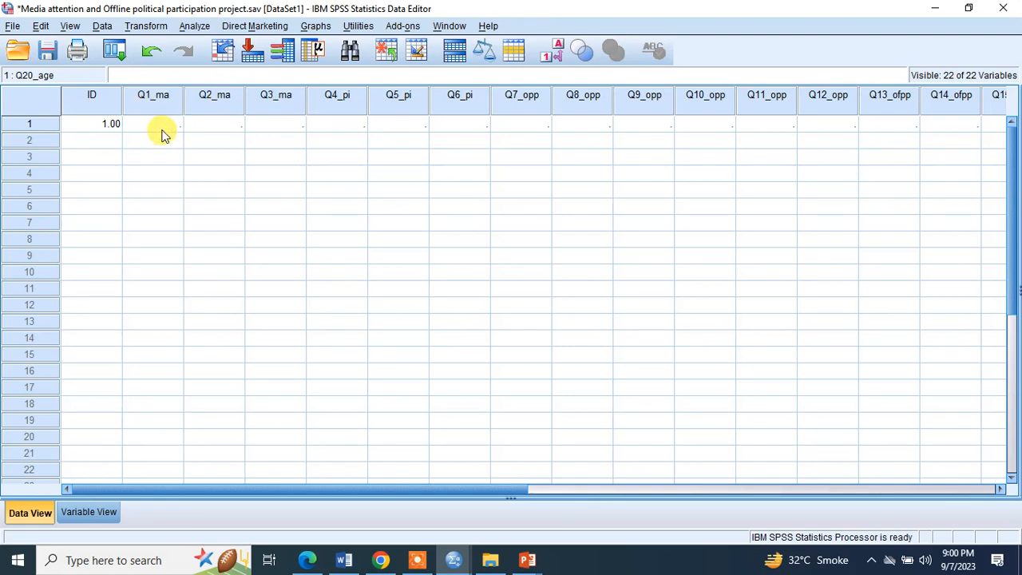
pyautogui.hotkey('alt', 'Tab')
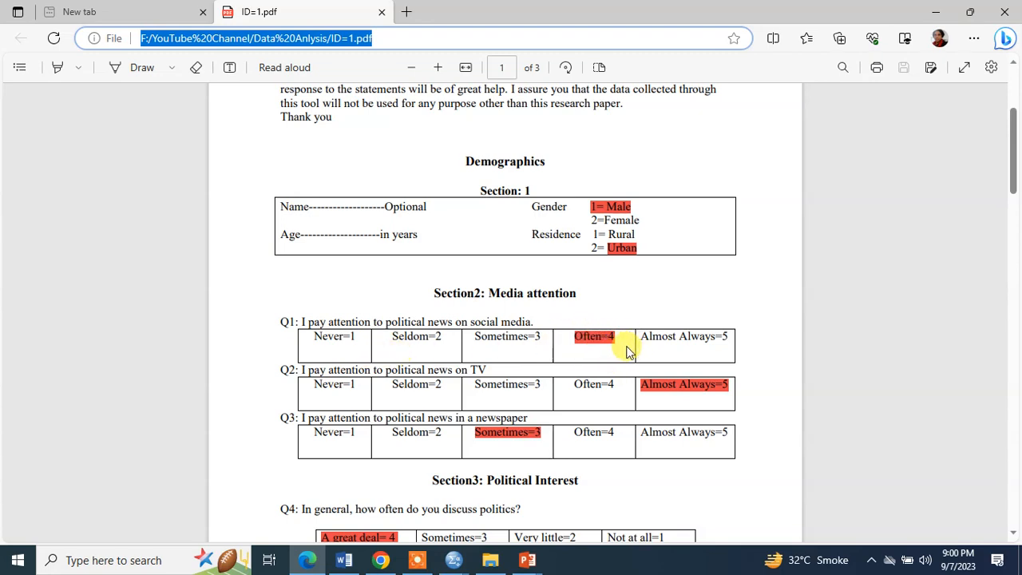
pyautogui.hotkey('alt', 'Tab')
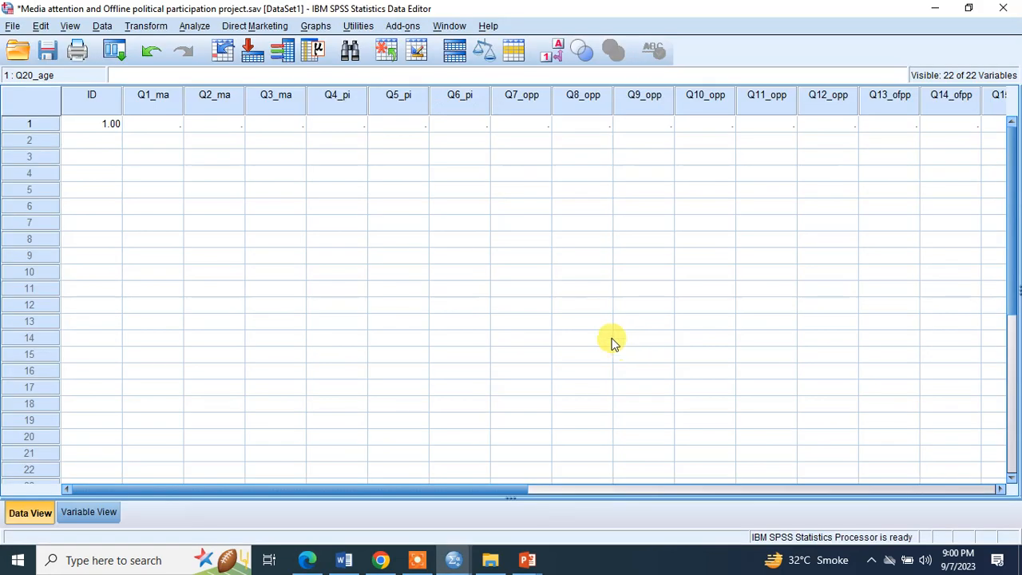
pyautogui.click(169, 124)
pyautogui.write('4')
# Read the Q2 and Q3 answers in the questionnaire and enter 5 for Q2_ma and 3 for Q3_ma in the first case.
pyautogui.hotkey('alt', 'Tab')
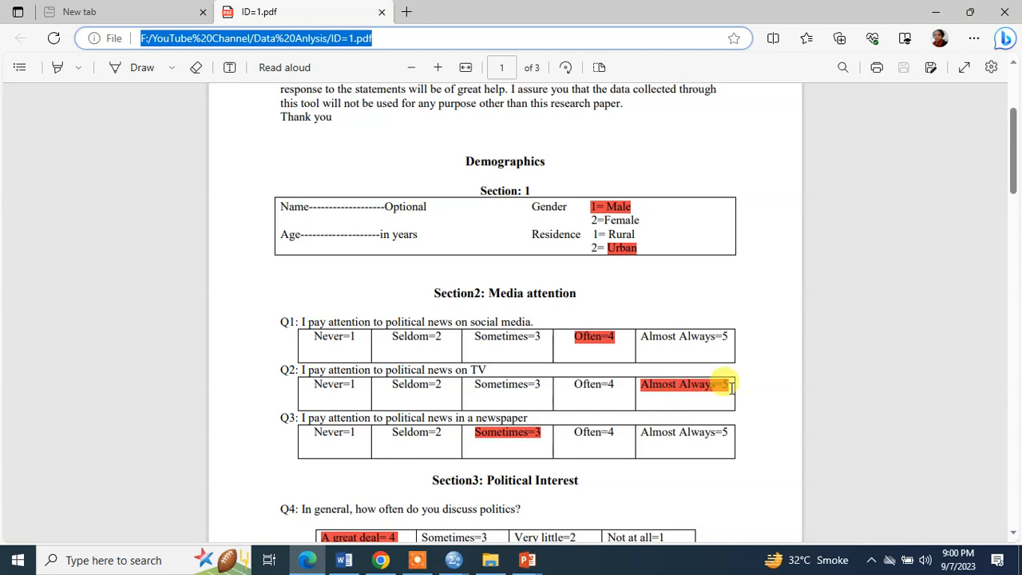
pyautogui.hotkey('alt', 'Tab')
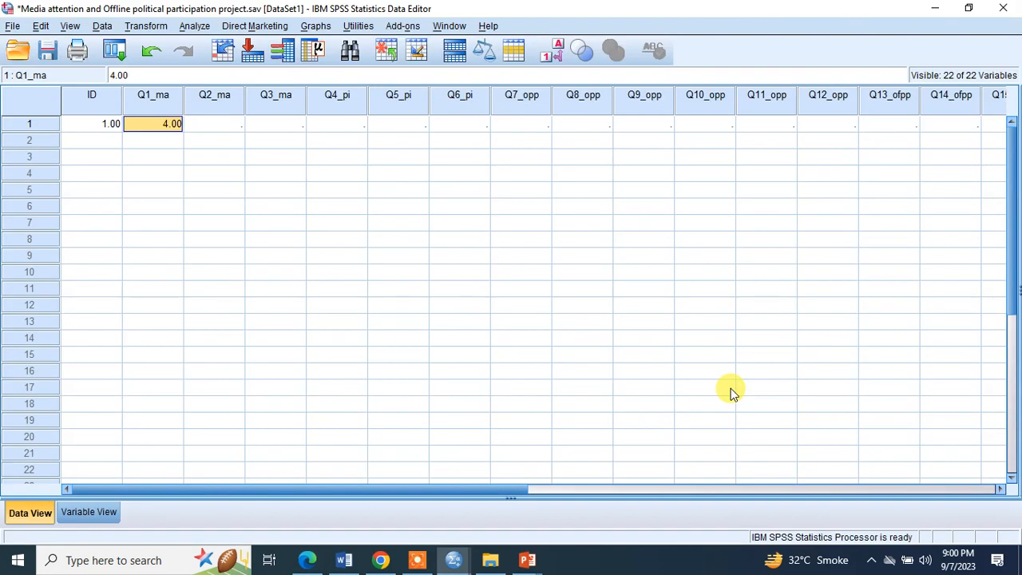
pyautogui.click(238, 129)
pyautogui.write('5')
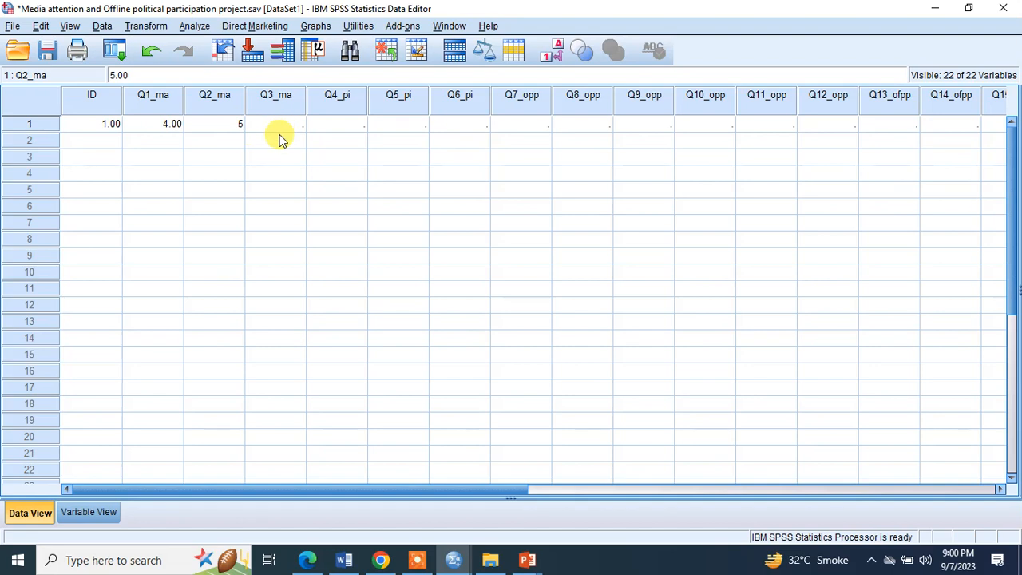
pyautogui.hotkey('alt', 'Tab')
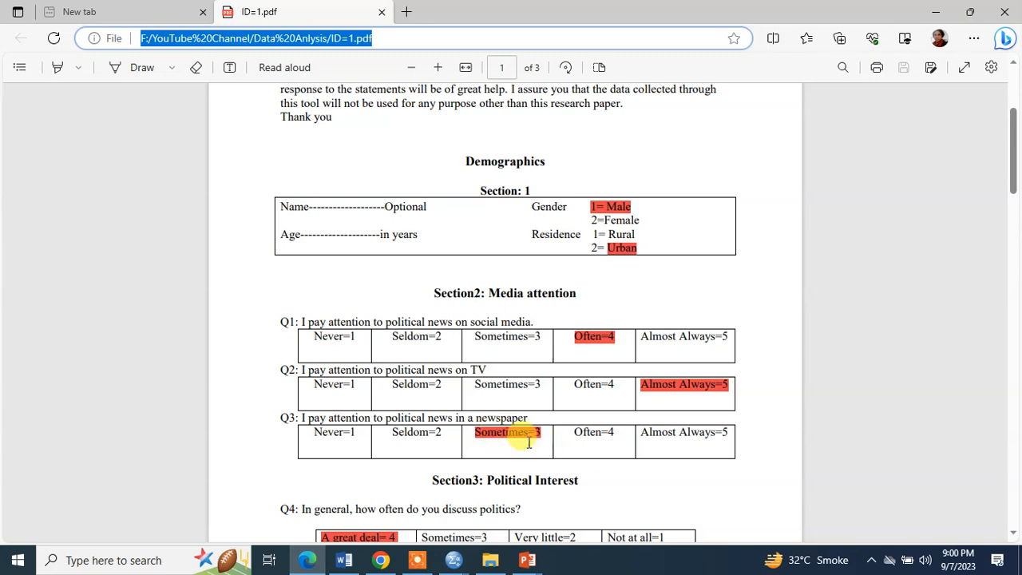
pyautogui.hotkey('alt', 'Tab')
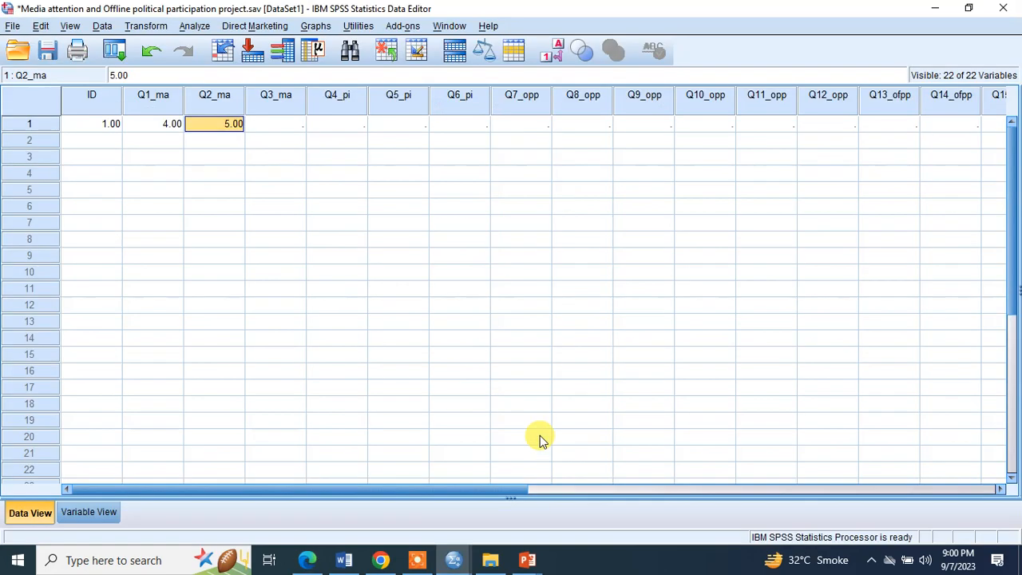
pyautogui.click(287, 128)
pyautogui.write('3')
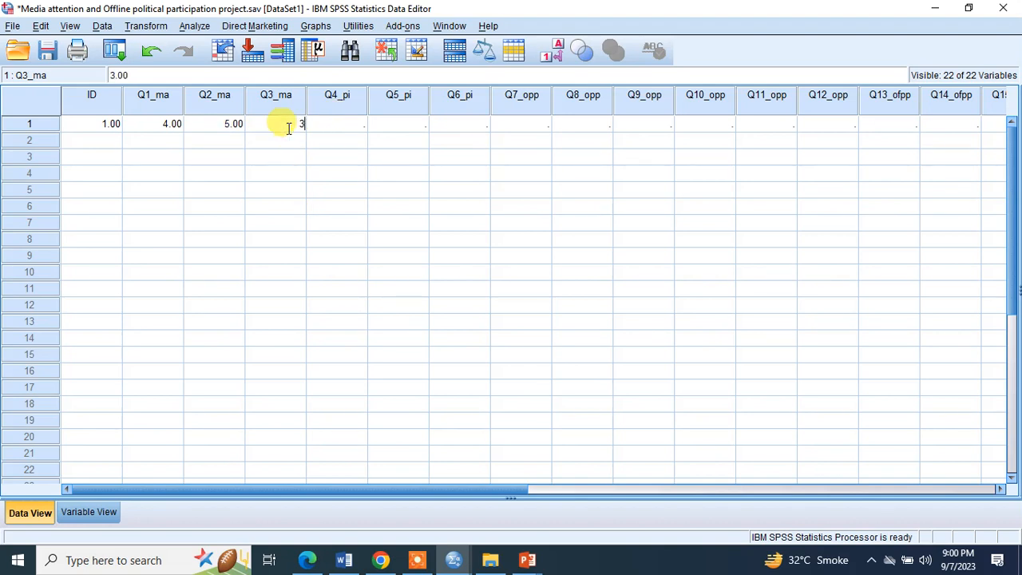
pyautogui.moveTo(156, 98); pyautogui.dragTo(293, 98)
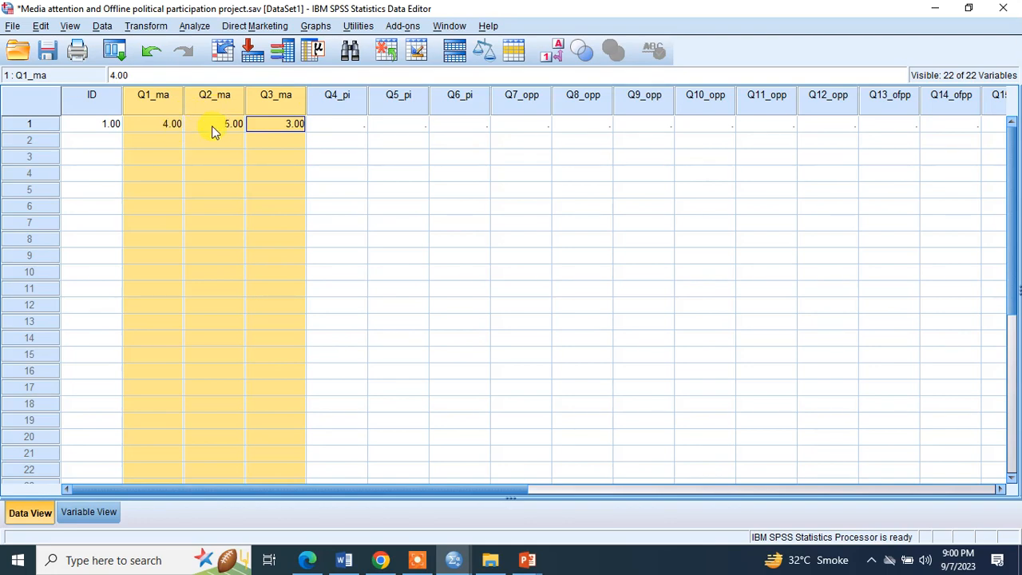
# Read the Q4 and Q5 political interest answers and enter 4 for Q4_pi and 3 for Q5_pi in the first case.
pyautogui.hotkey('alt', 'Tab')
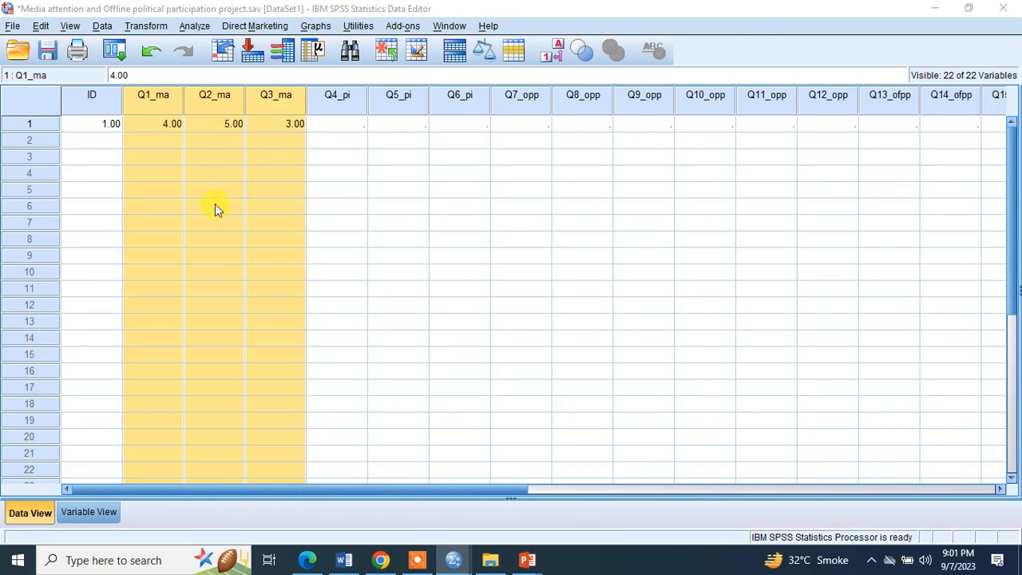
pyautogui.scroll(-2, 513, 418)
pyautogui.scroll(-1, 554, 281)
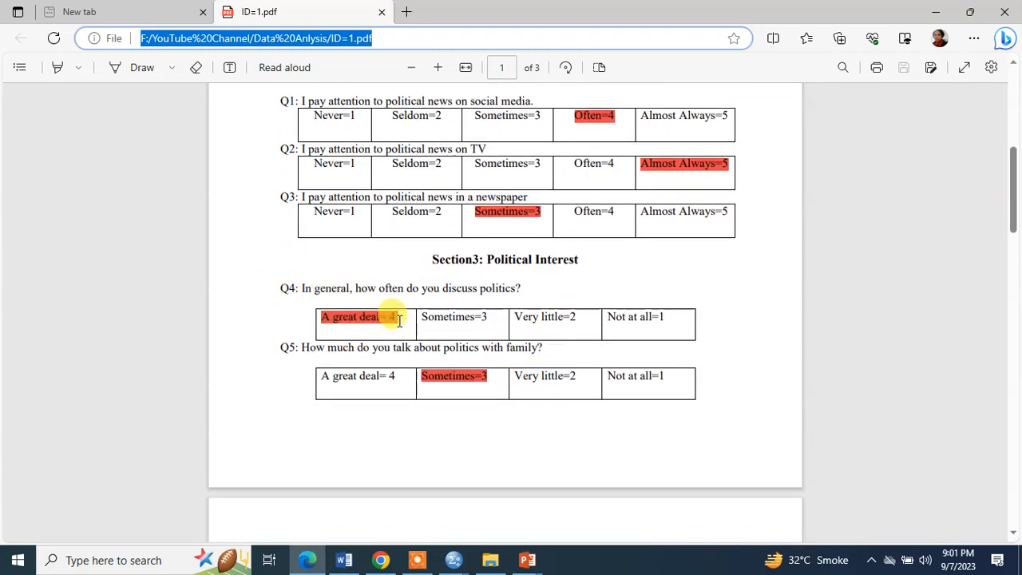
pyautogui.hotkey('alt', 'Tab')
pyautogui.click(340, 126)
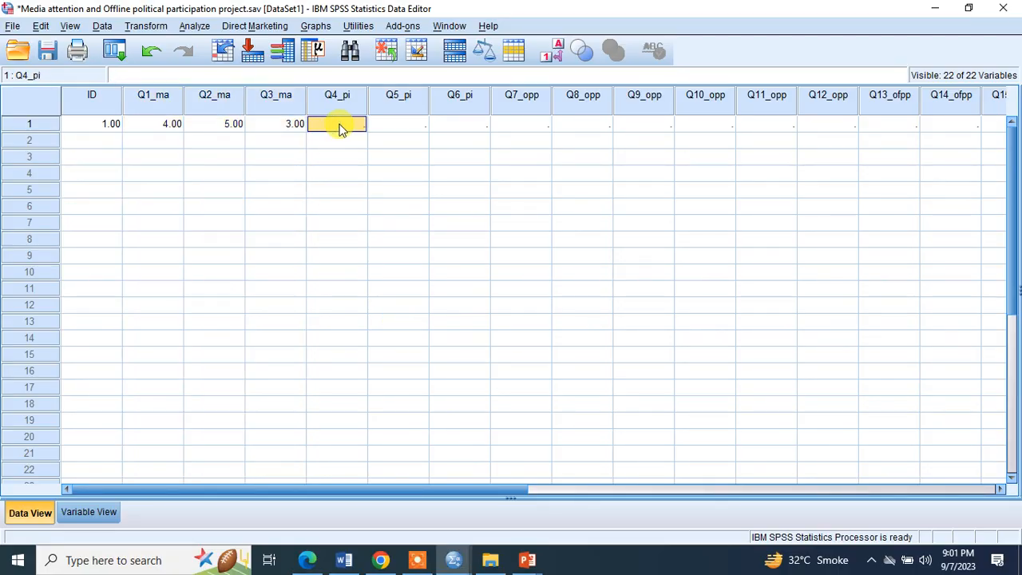
pyautogui.write('4')
pyautogui.hotkey('alt', 'Tab')
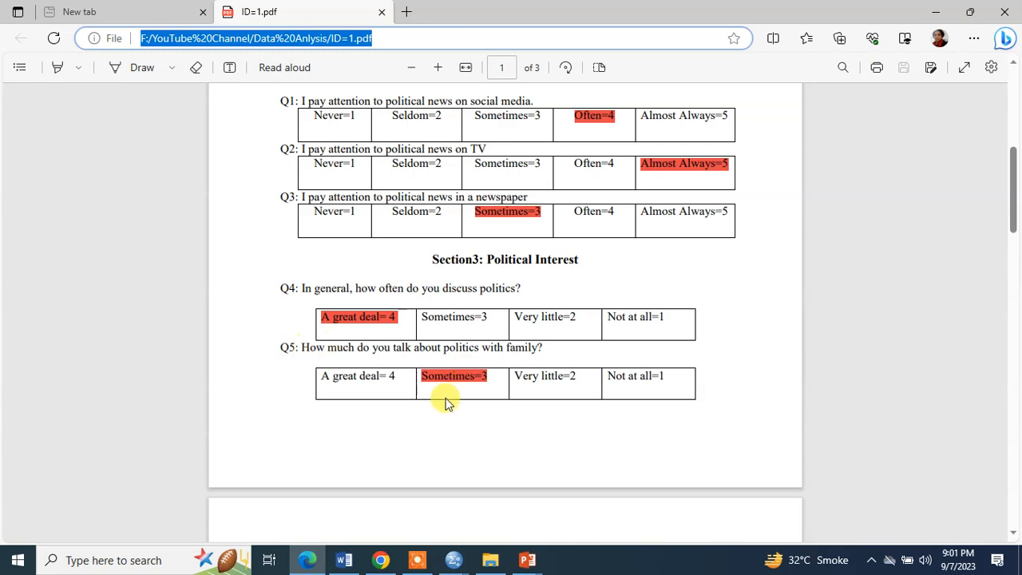
pyautogui.hotkey('alt', 'Tab')
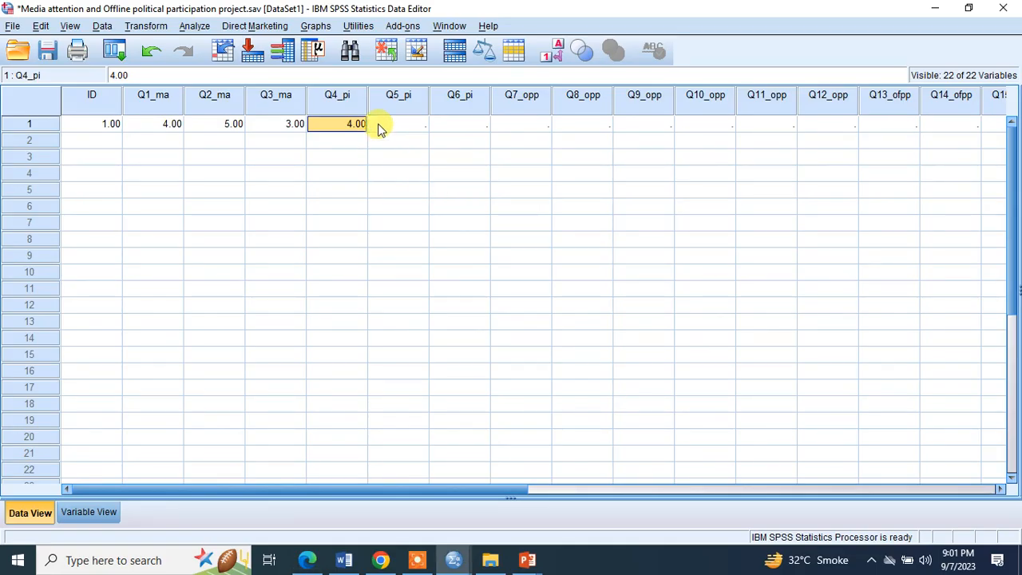
pyautogui.click(391, 129)
pyautogui.write('3')
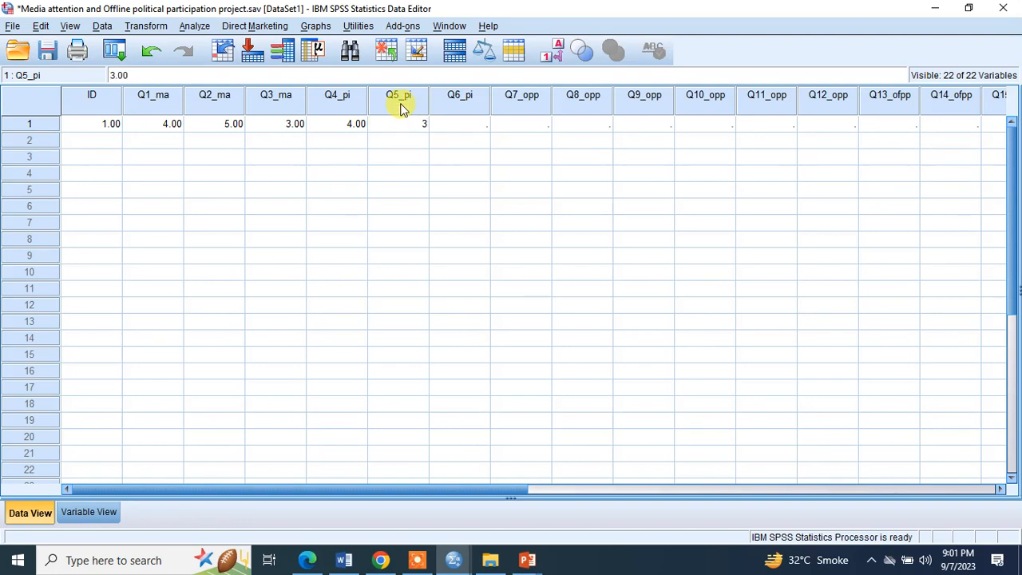
# Check the Q6 answer on the questionnaire's second page and enter 4 for Q6_pi in the first case.
pyautogui.hotkey('alt', 'Tab')
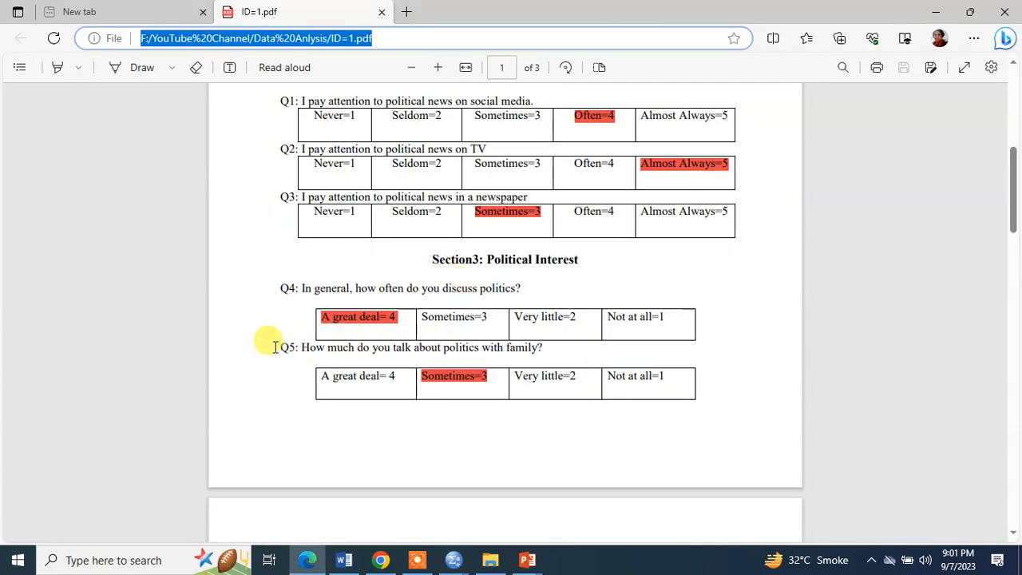
pyautogui.scroll(-4, 467, 368)
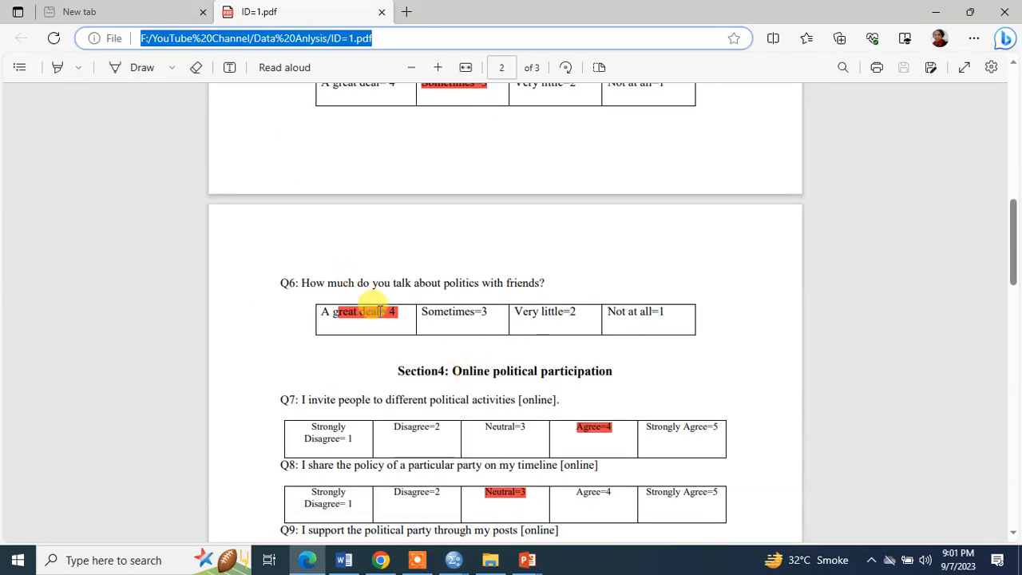
pyautogui.hotkey('alt', 'Tab')
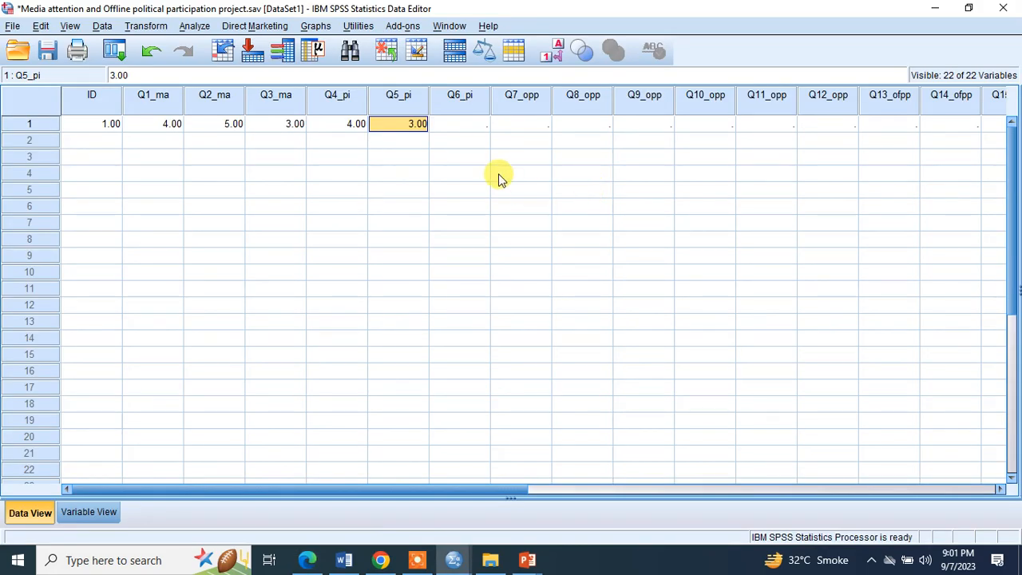
pyautogui.click(483, 125)
pyautogui.write('4')
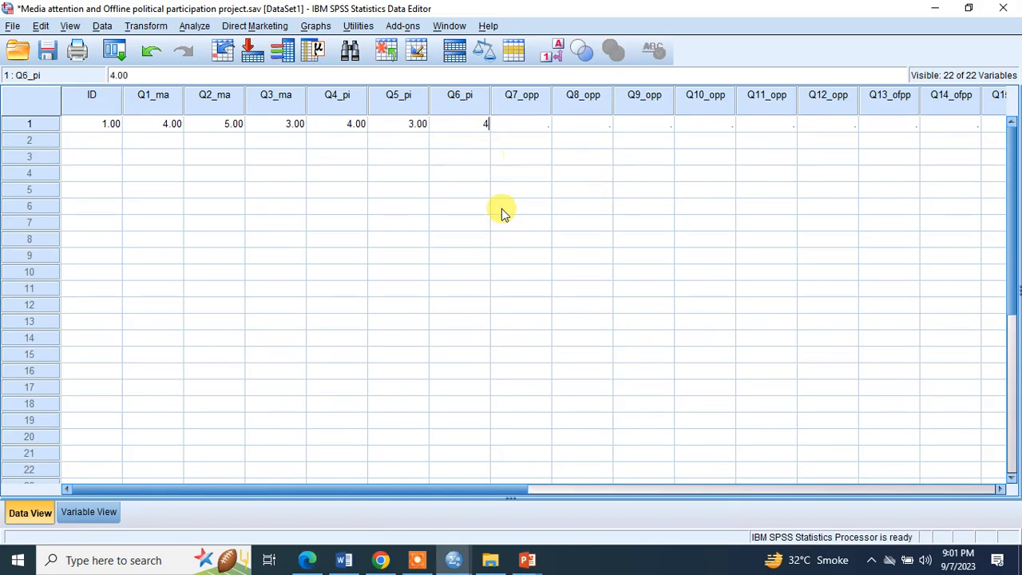
# Check the Q7 online political participation answer in the questionnaire and enter 4 for Q7_opp in the first case.
pyautogui.hotkey('alt', 'Tab')
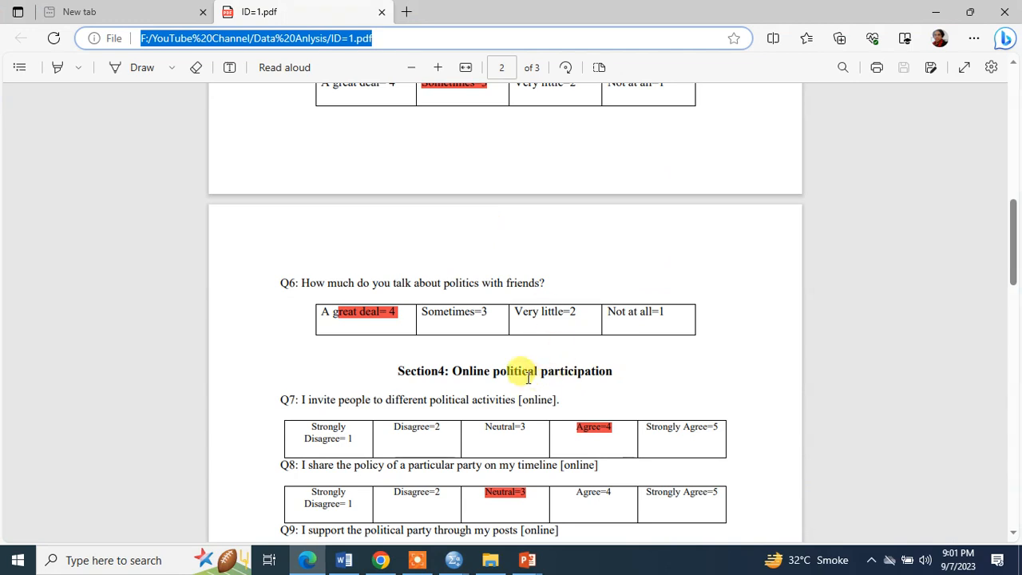
pyautogui.scroll(-2, 523, 364)
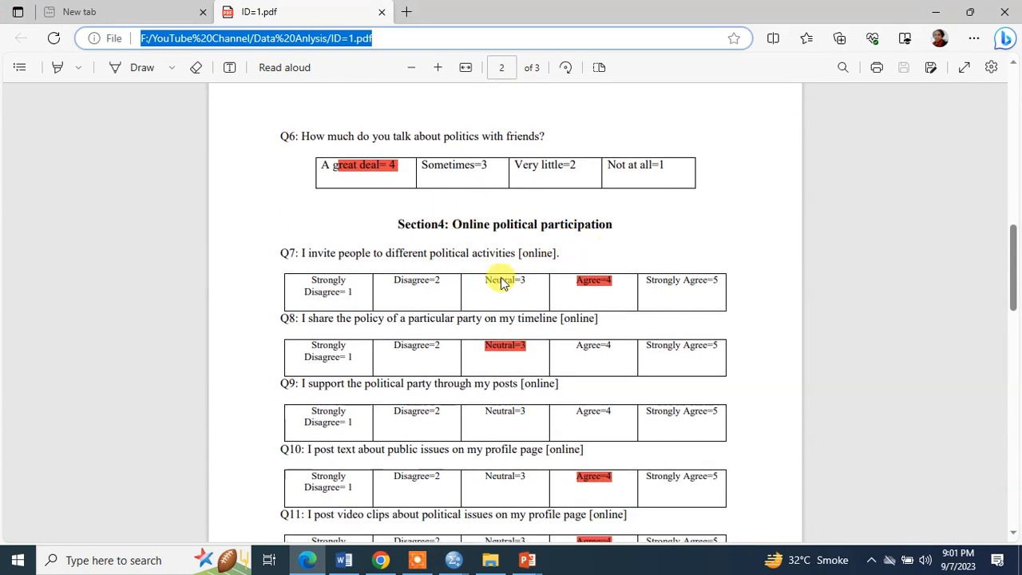
pyautogui.doubleClick(285, 254)
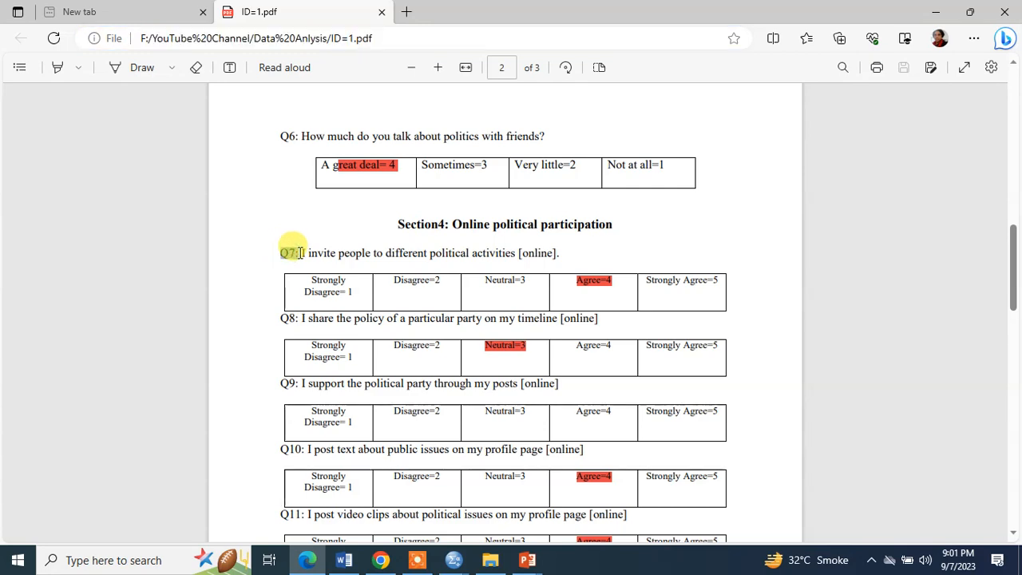
pyautogui.click(288, 257)
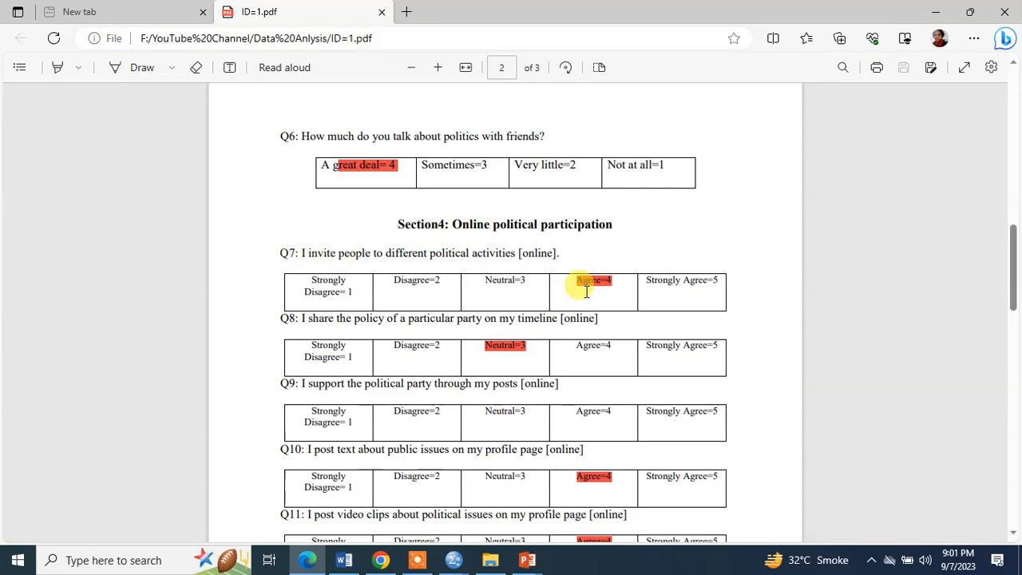
pyautogui.hotkey('alt', 'Tab')
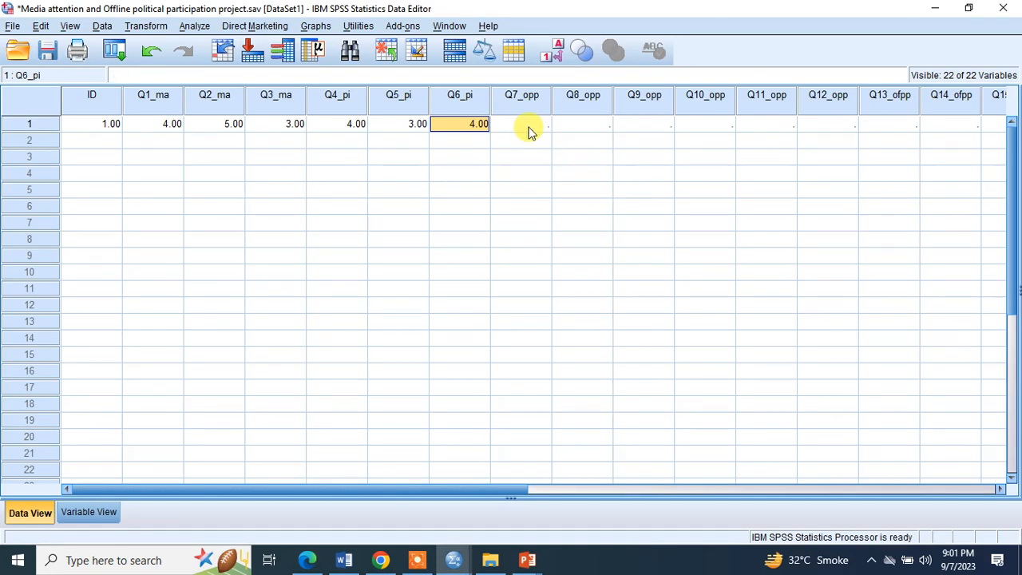
pyautogui.click(529, 129)
pyautogui.write('4')
# Check the Q8 online political participation answer in the questionnaire and enter 3 for Q8_opp in the first case.
pyautogui.hotkey('alt', 'Tab')
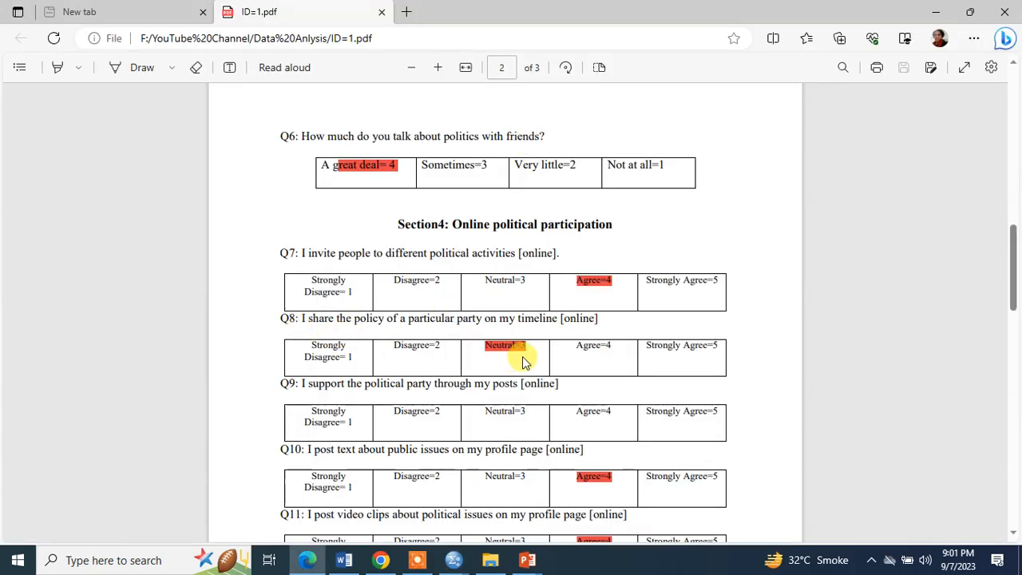
pyautogui.hotkey('alt', 'Tab')
pyautogui.click(604, 125)
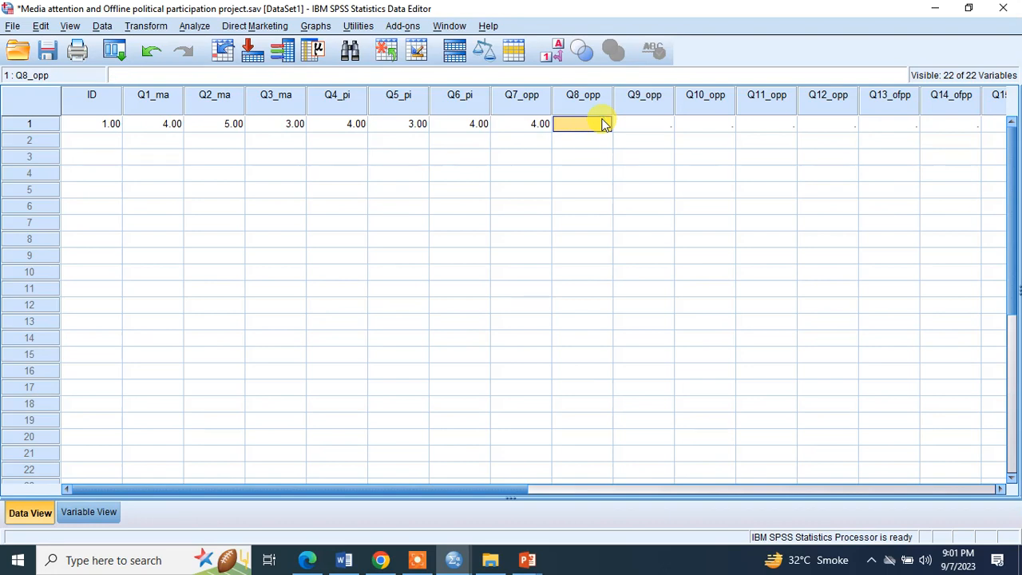
pyautogui.write('3')
pyautogui.hotkey('alt', 'Tab')
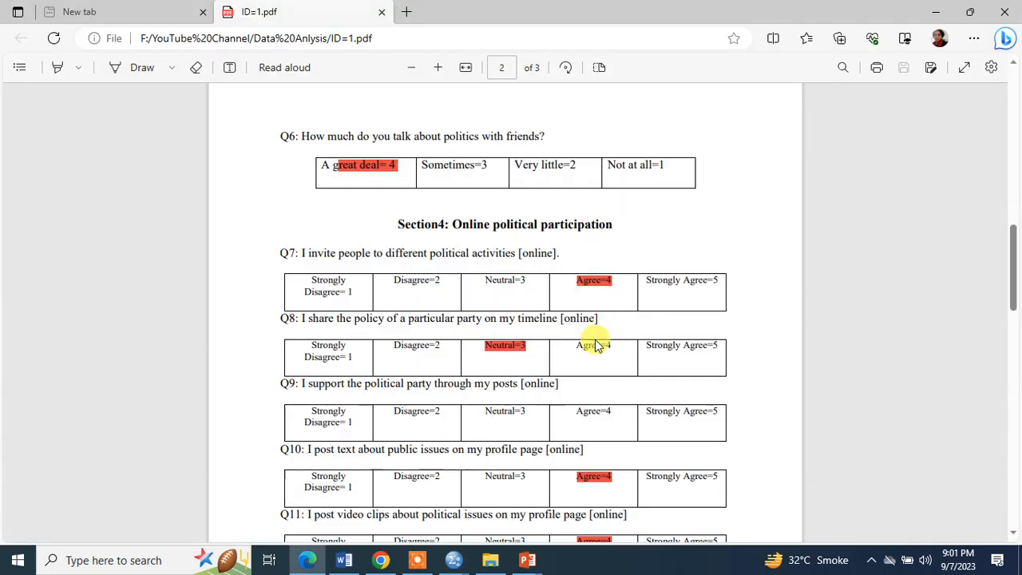
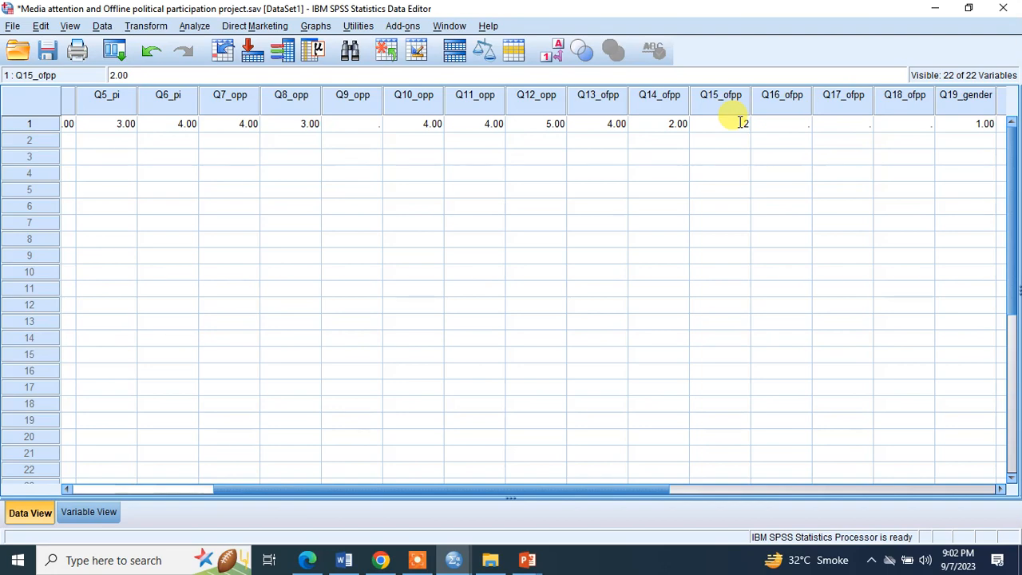
# Check the Q16 offline participation answer on the questionnaire's third page and enter 3 for Q16_ofpp in the first case.
pyautogui.hotkey('alt', 'Tab')
pyautogui.scroll(-1, 428, 417)
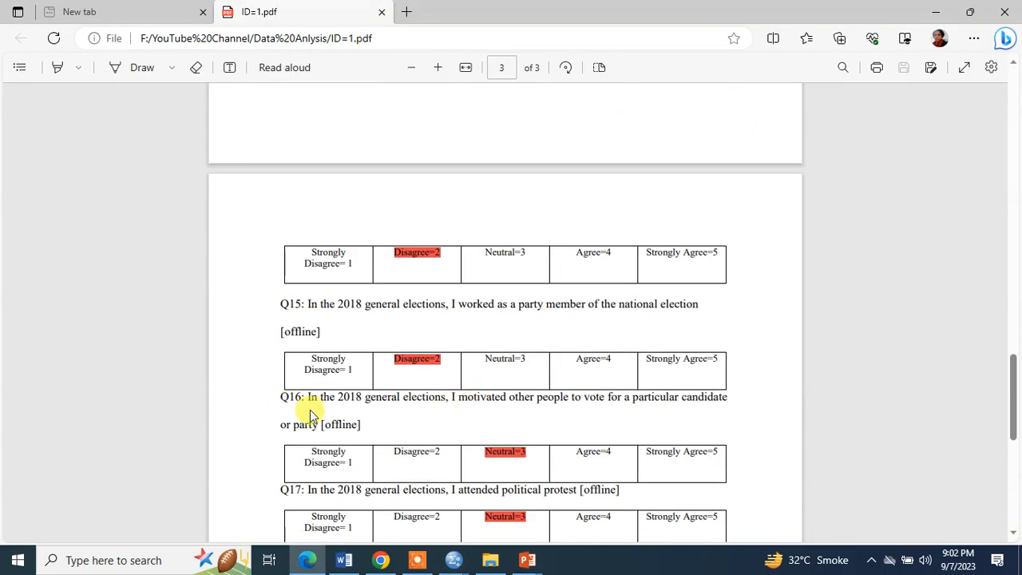
pyautogui.hotkey('alt', 'Tab')
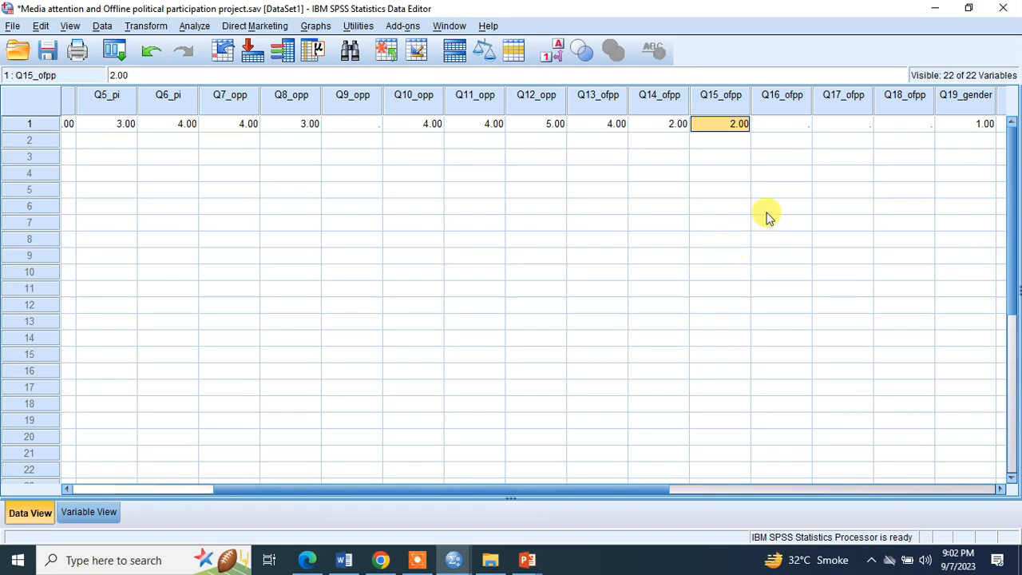
pyautogui.click(794, 124)
pyautogui.write('3')
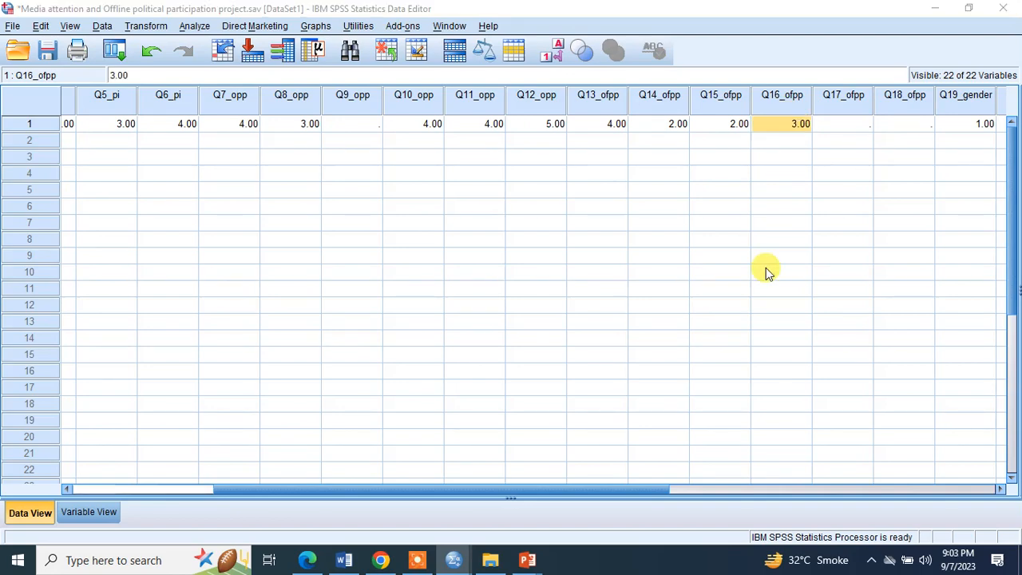
# Read the Q17 answer about attending political protest and enter 3 for Q17_ofpp in the first case.
pyautogui.hotkey('alt', 'Tab')
pyautogui.scroll(-1, 479, 495)
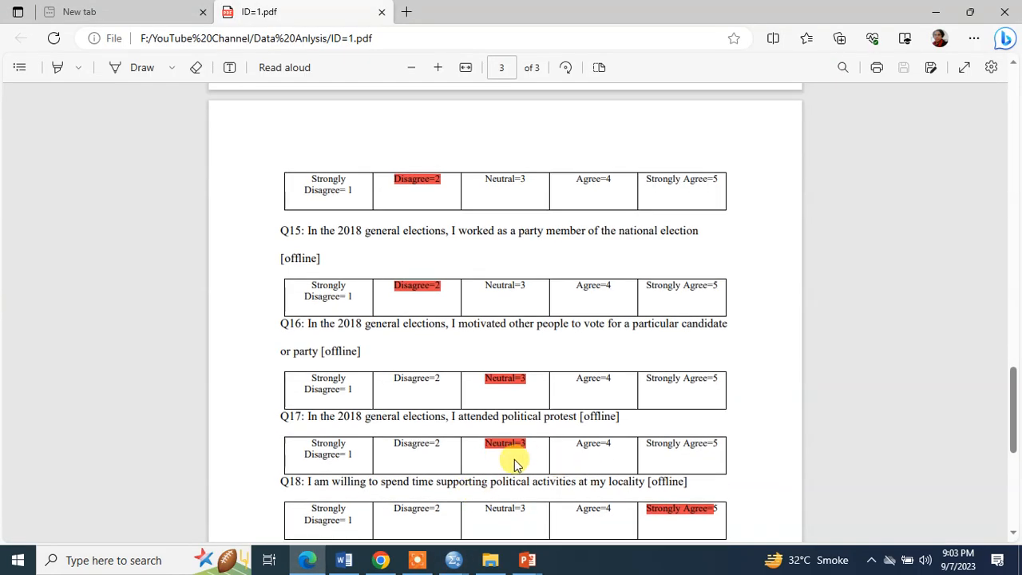
pyautogui.hotkey('alt', 'Tab')
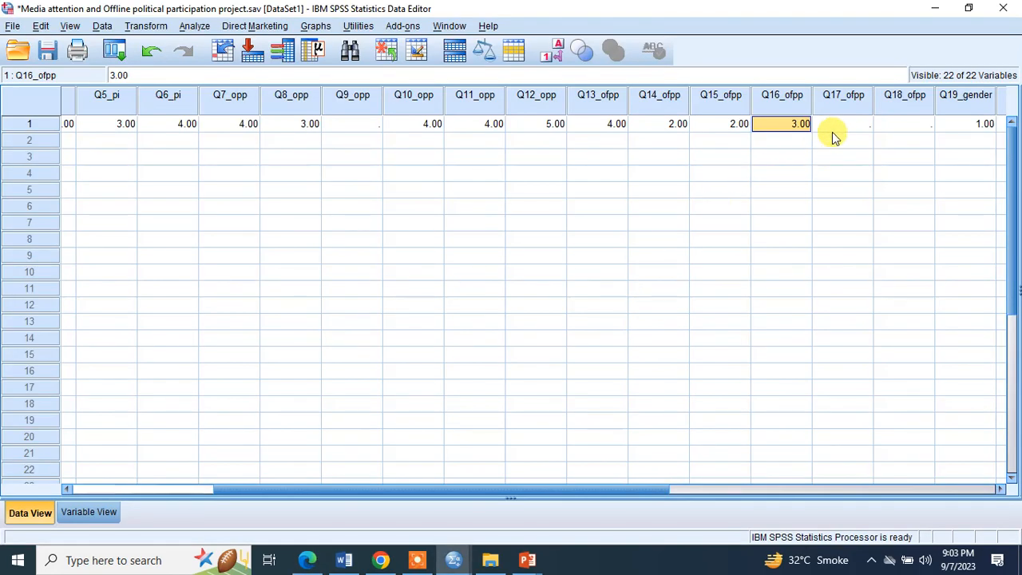
pyautogui.click(839, 125)
pyautogui.write('3')
# Read the Q18 answer and enter 5 for Q18_ofpp, then select the whole first case to review it.
pyautogui.hotkey('alt', 'Tab')
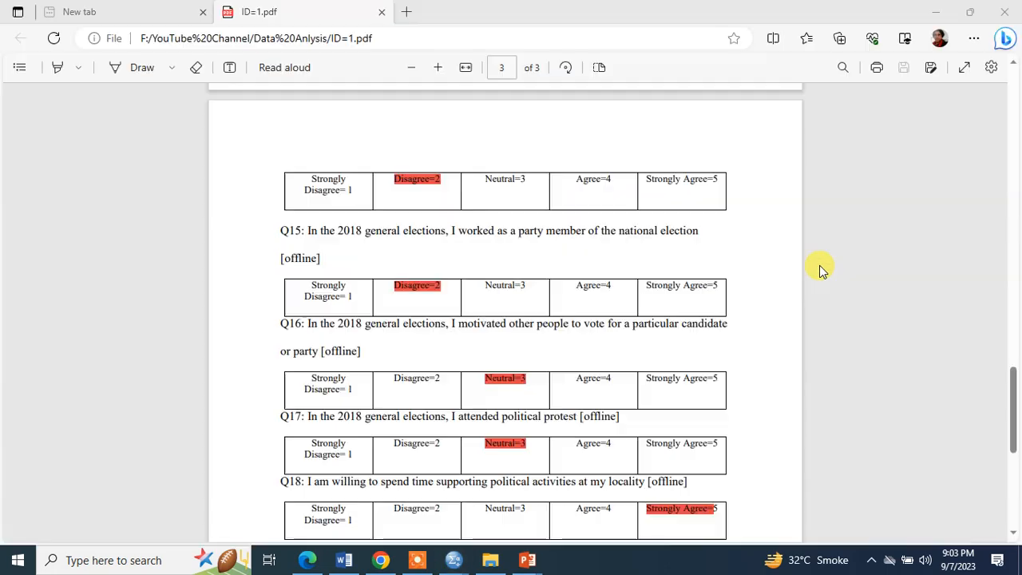
pyautogui.scroll(-1, 495, 431)
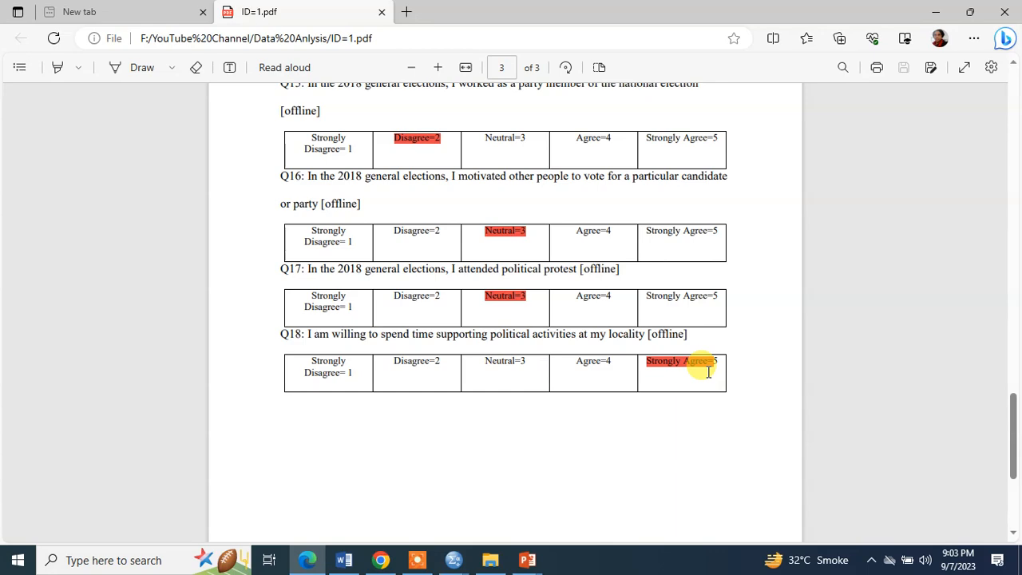
pyautogui.hotkey('alt', 'Tab')
pyautogui.click(908, 128)
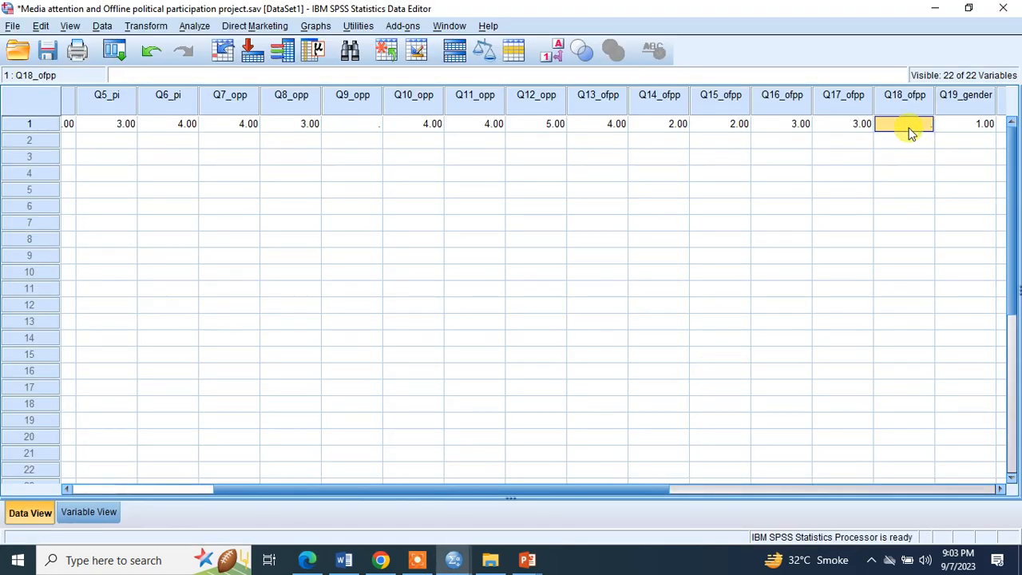
pyautogui.write('5')
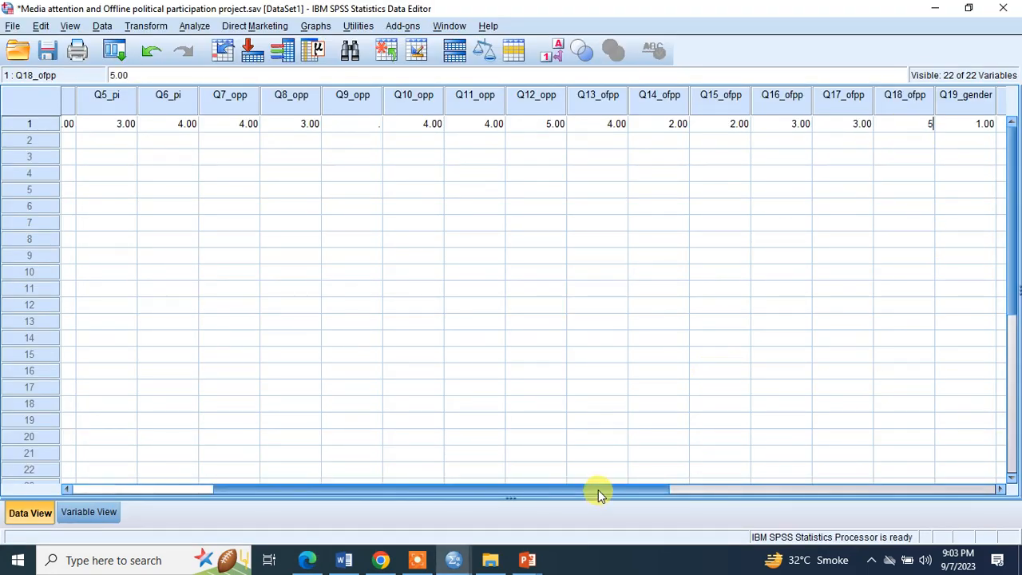
pyautogui.moveTo(598, 489); pyautogui.dragTo(247, 434)
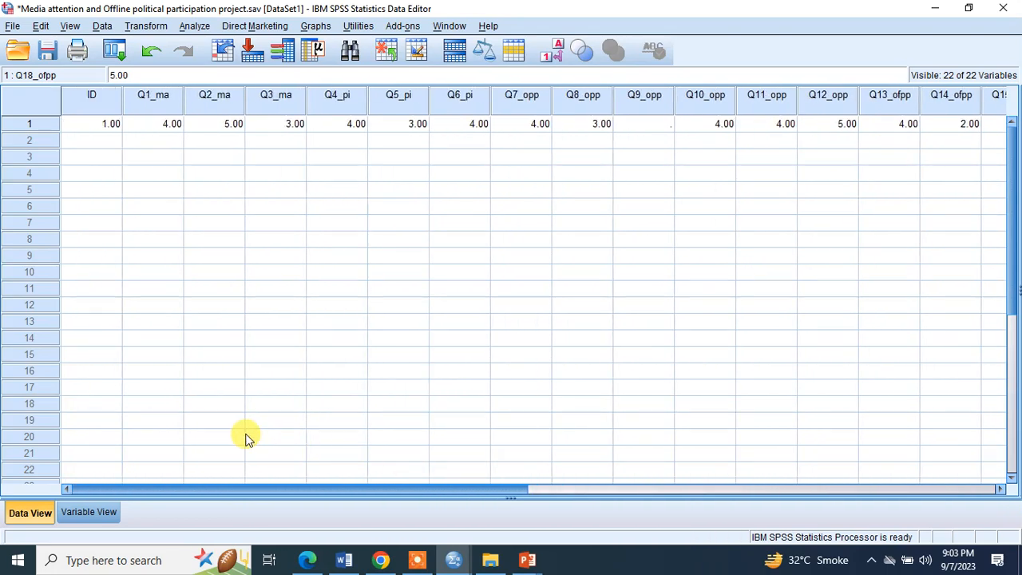
pyautogui.click(40, 123)
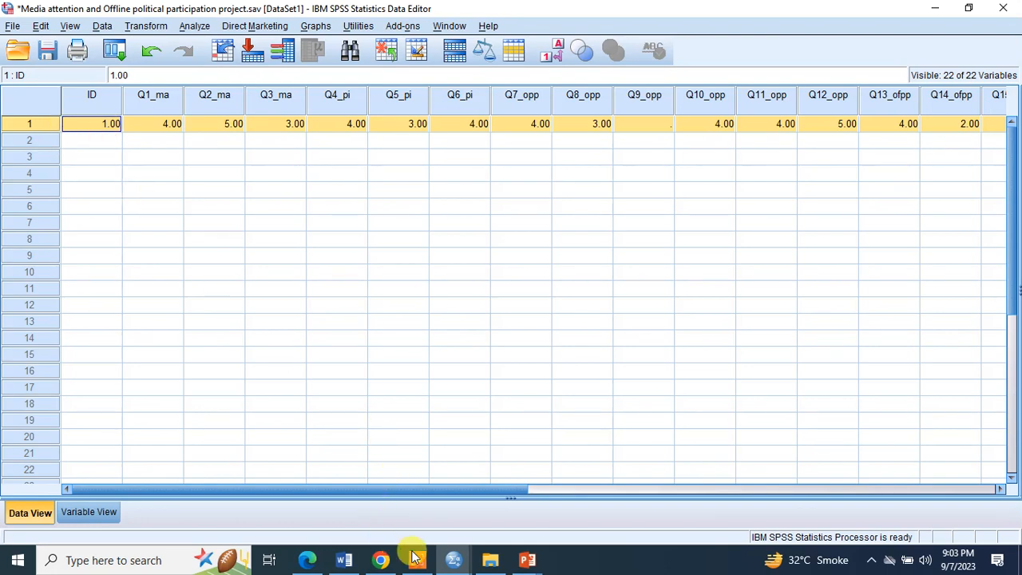
# Open the ID=2 questionnaire from the Data Anlysis folder and enter 2 as the ID of the second case in SPSS.
pyautogui.click(492, 559)
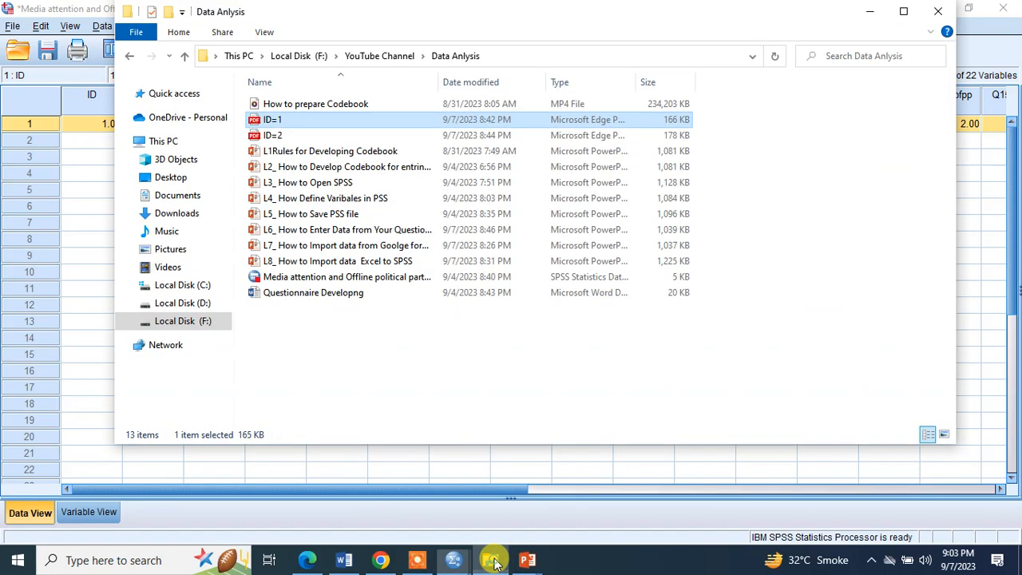
pyautogui.click(277, 137)
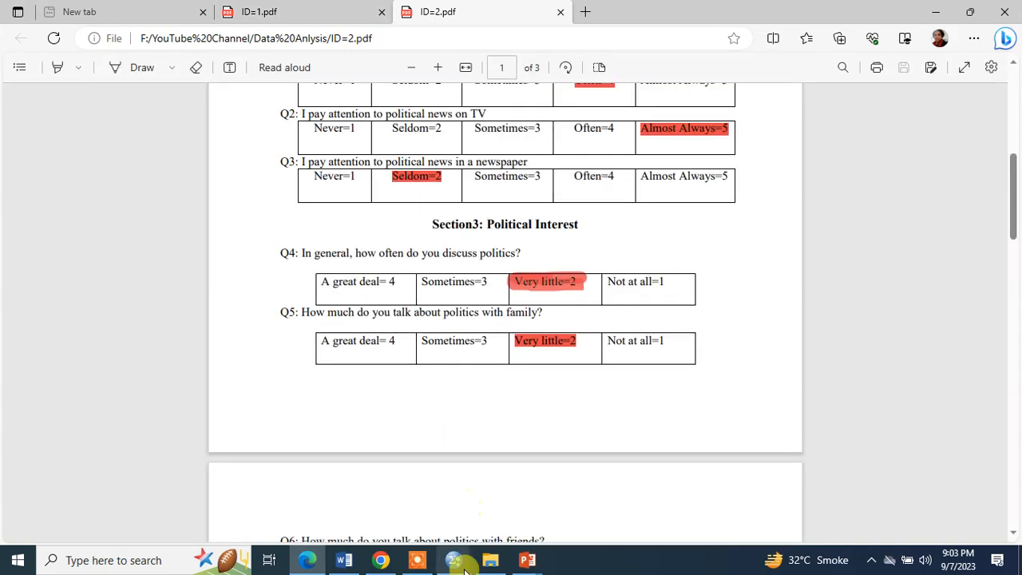
pyautogui.click(454, 560)
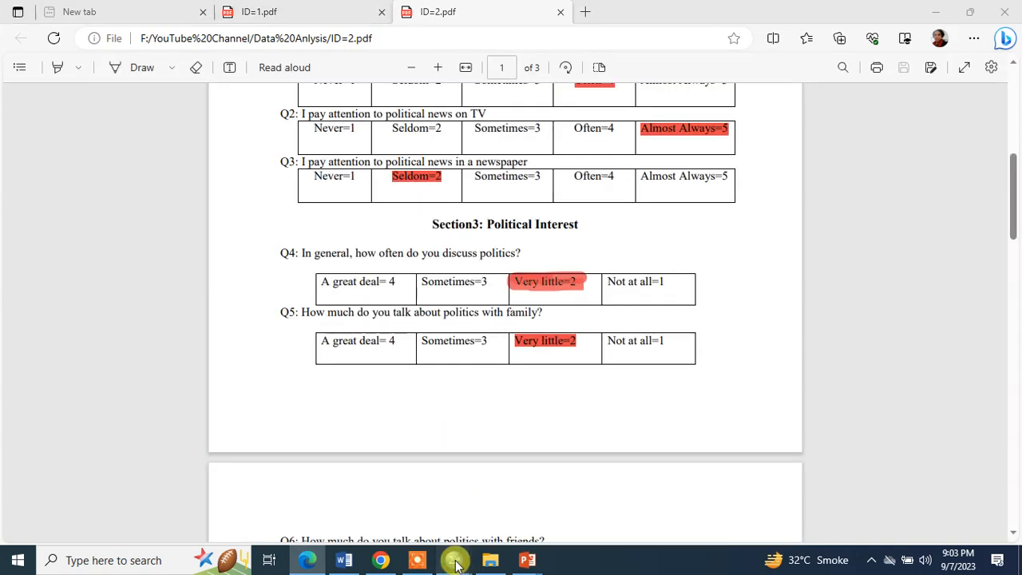
pyautogui.click(639, 489)
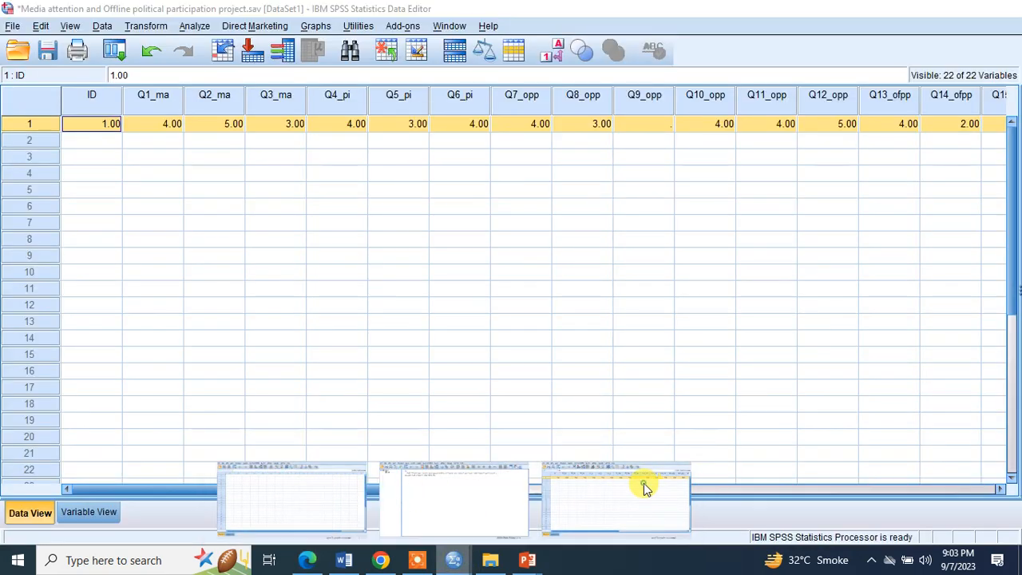
pyautogui.click(39, 139)
pyautogui.click(116, 142)
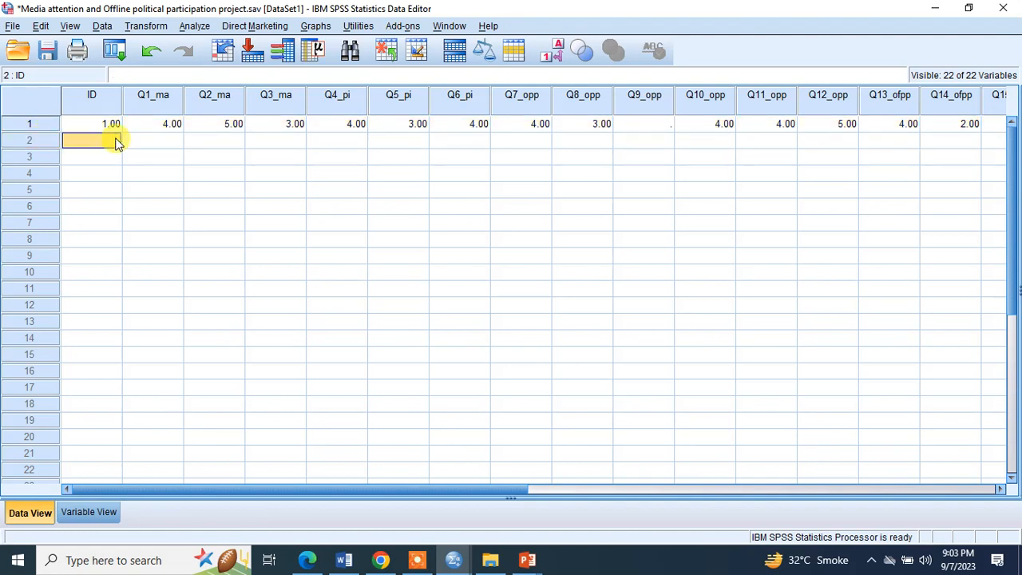
pyautogui.write('2')
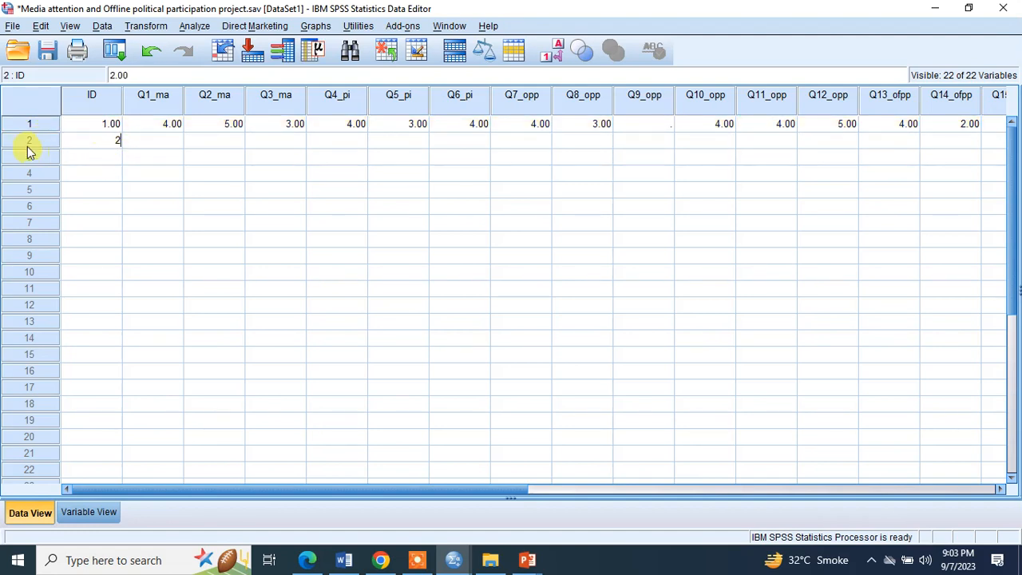
pyautogui.click(29, 143)
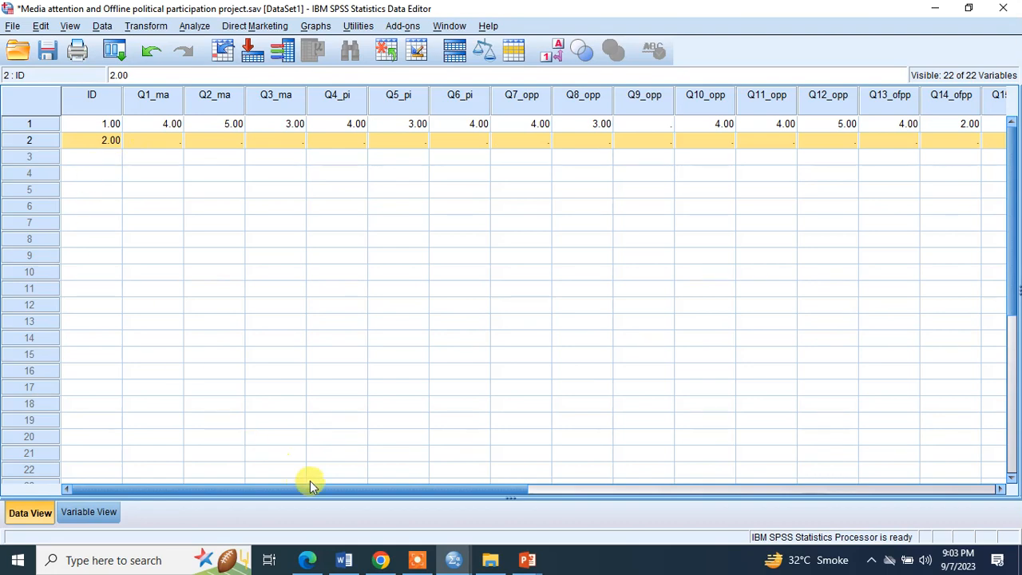
# Check the gender in the ID=2 questionnaire's demographics and enter 2 for Q19_gender in the second case.
pyautogui.moveTo(313, 485); pyautogui.dragTo(728, 442)
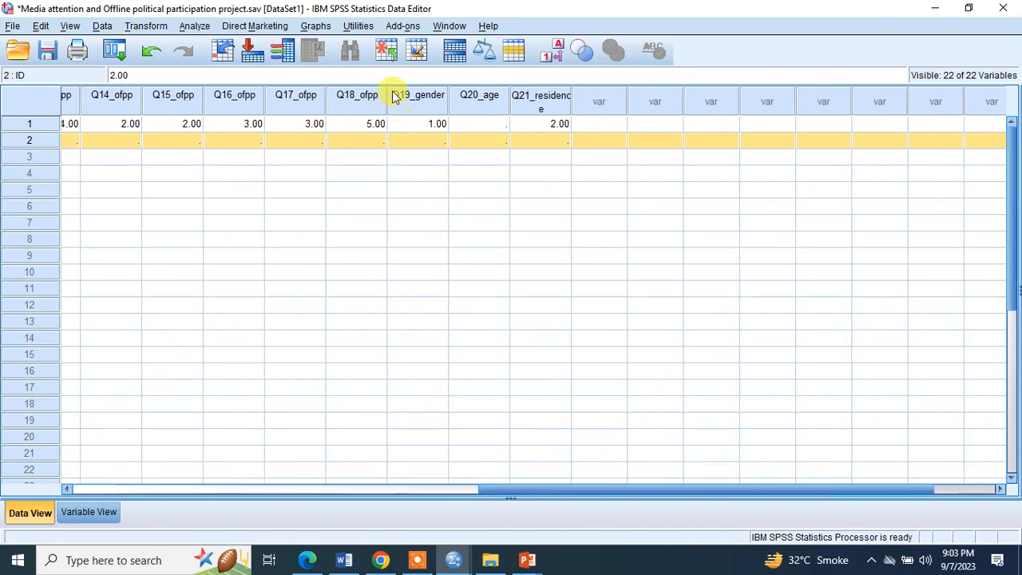
pyautogui.hotkey('alt', 'Tab')
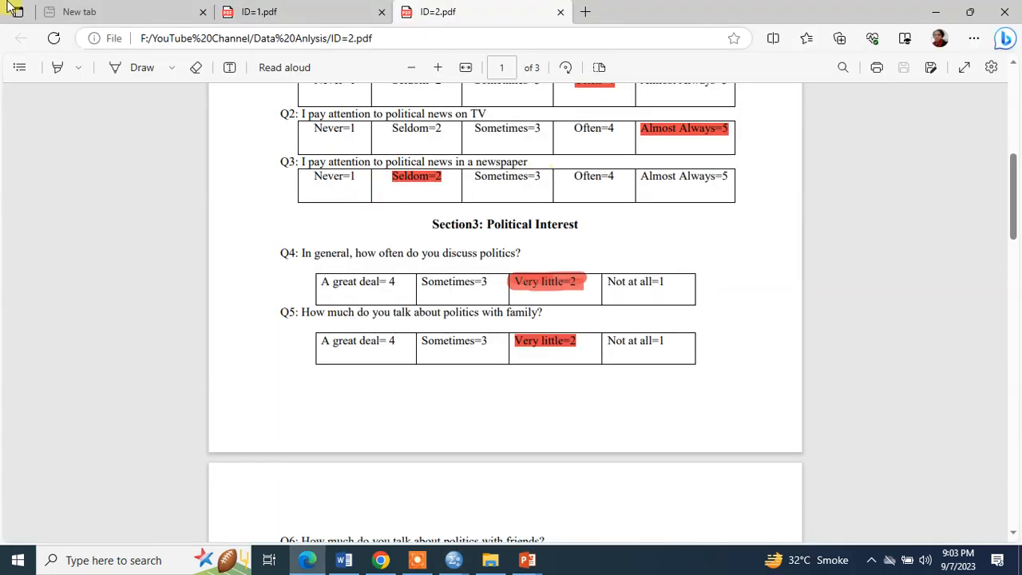
pyautogui.scroll(5, 572, 317)
pyautogui.scroll(-2, 575, 319)
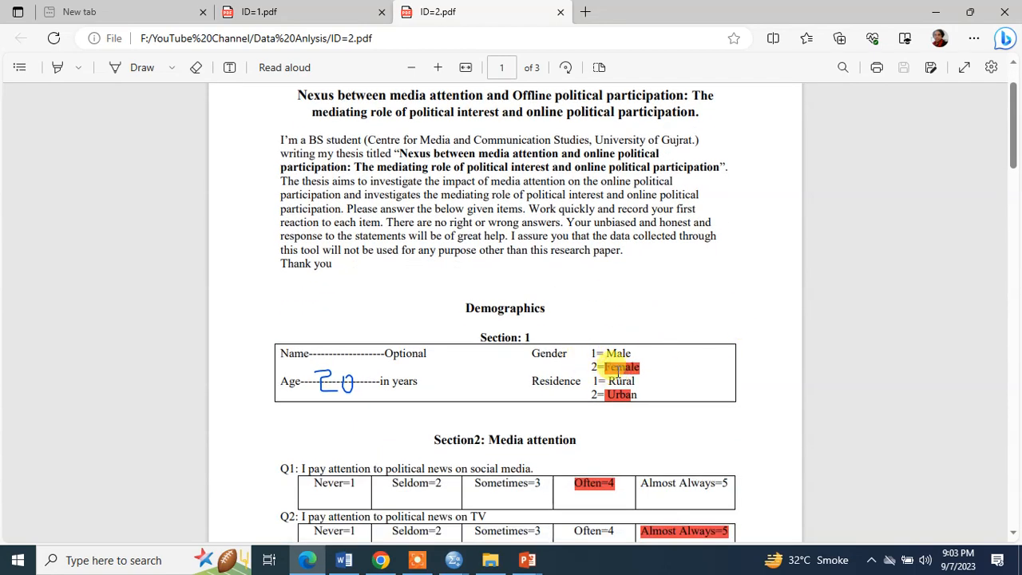
pyautogui.hotkey('alt', 'Tab')
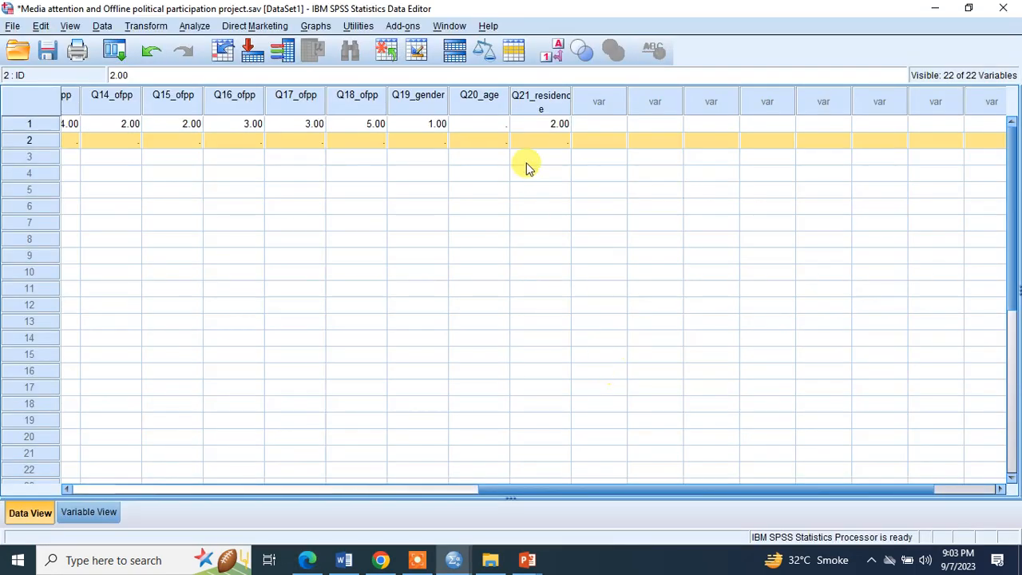
pyautogui.click(434, 146)
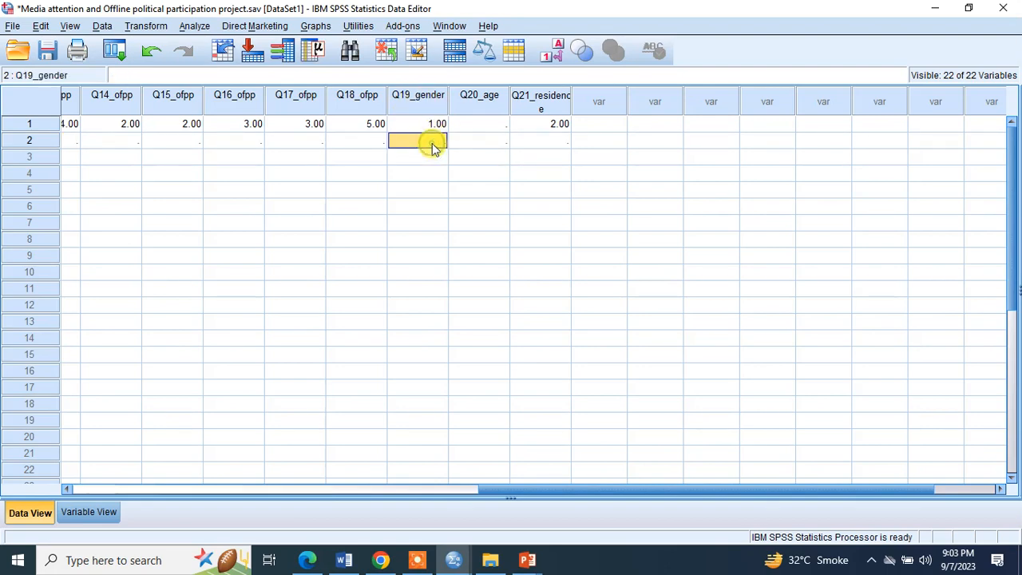
pyautogui.write('2')
# Check the residence marked in the ID=2 questionnaire and enter 2 for Q21_residence in the second case.
pyautogui.hotkey('alt', 'Tab')
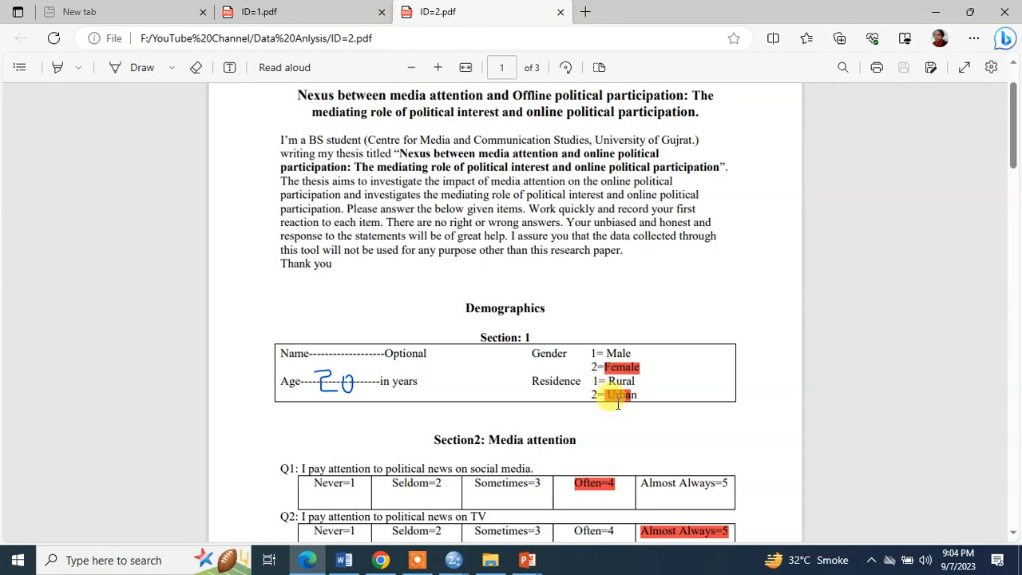
pyautogui.hotkey('alt', 'Tab')
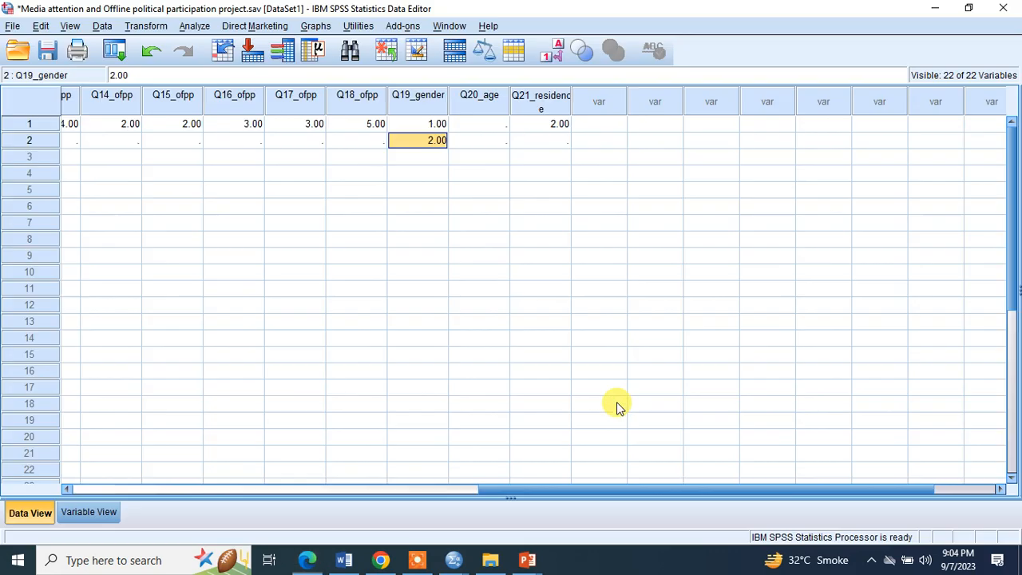
pyautogui.click(550, 142)
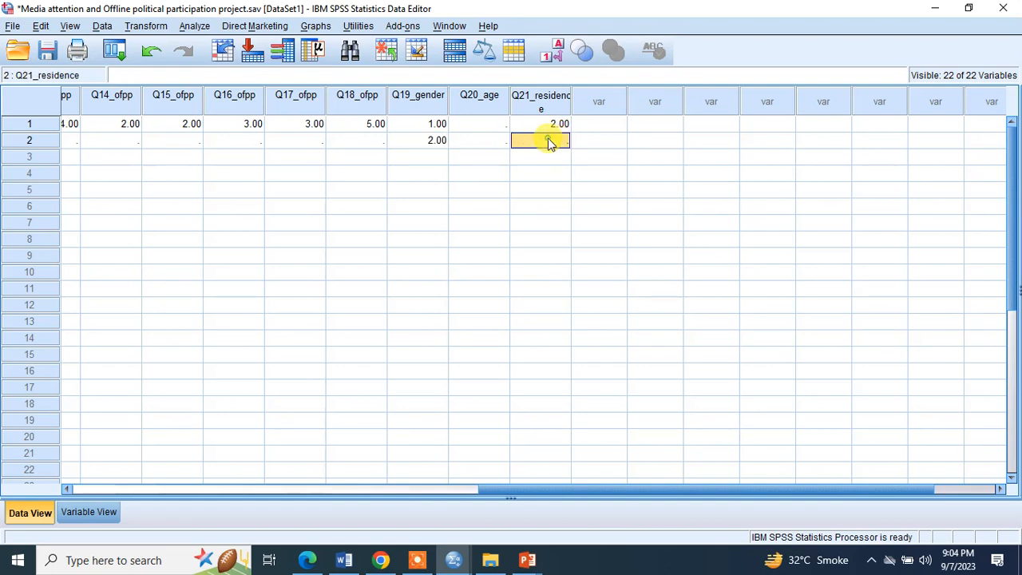
pyautogui.write('2')
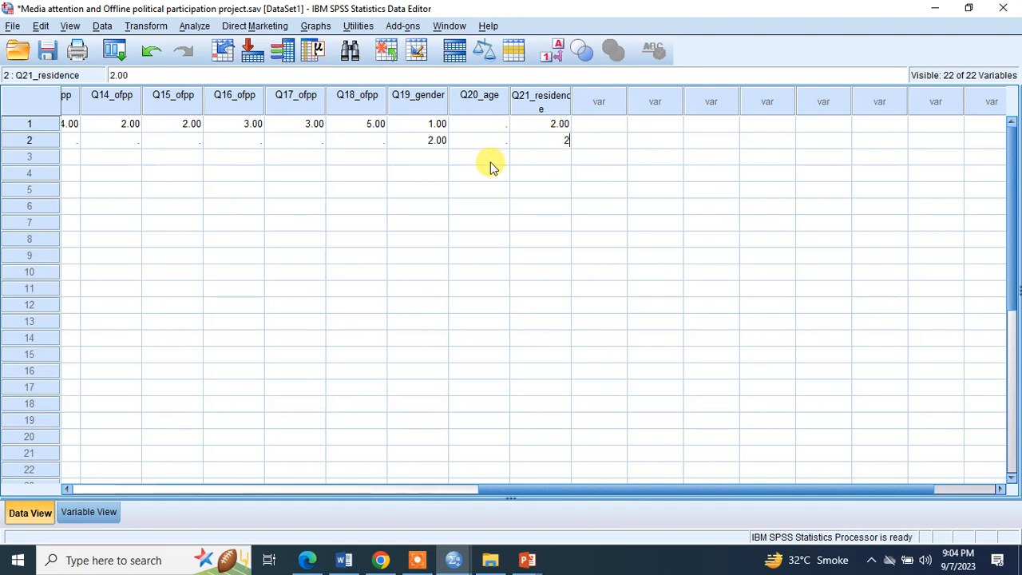
# Read the handwritten age in the ID=2 questionnaire and enter 20 for Q20_age in the second case.
pyautogui.hotkey('alt', 'Tab')
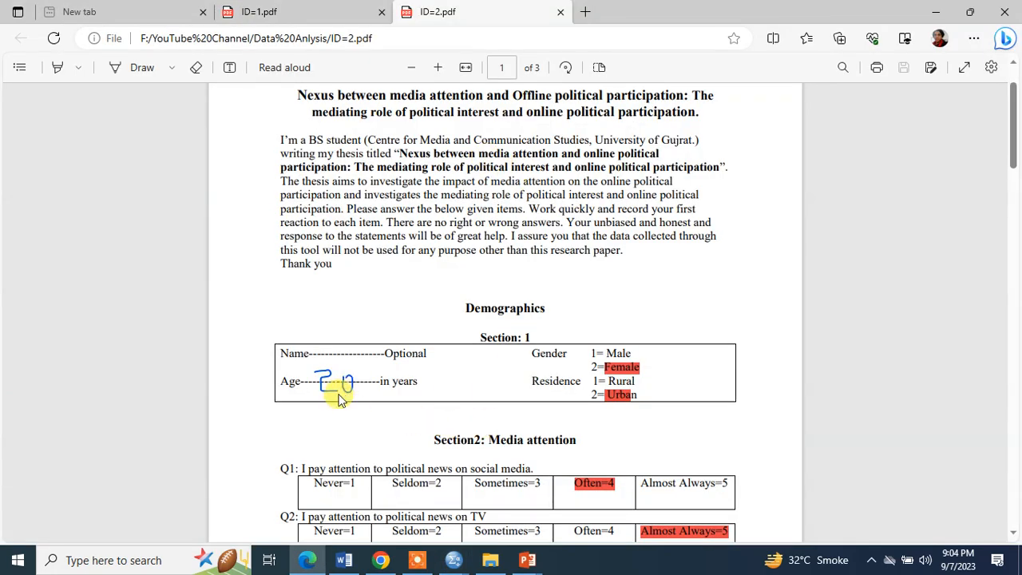
pyautogui.hotkey('alt', 'Tab')
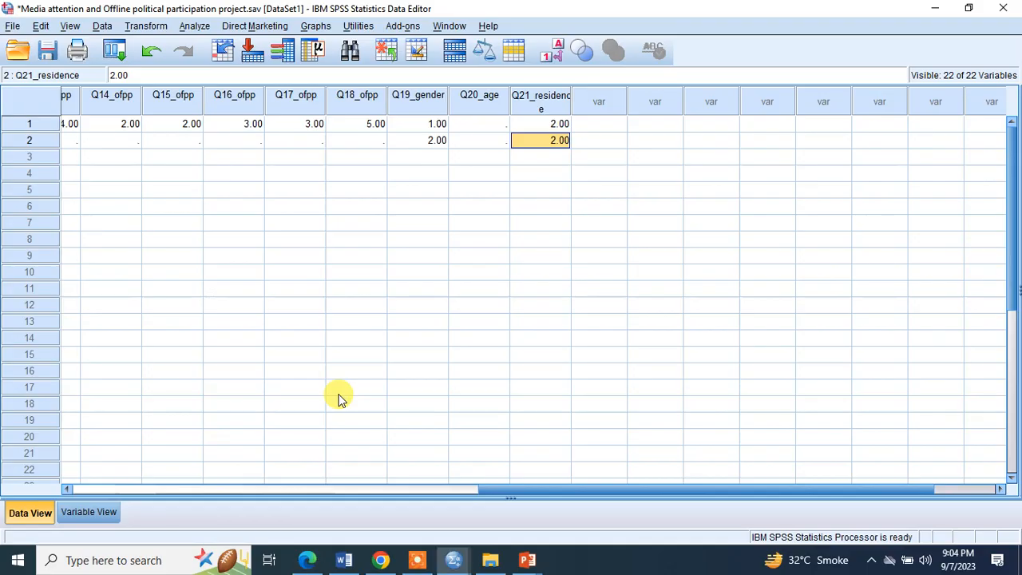
pyautogui.click(475, 146)
pyautogui.write('20')
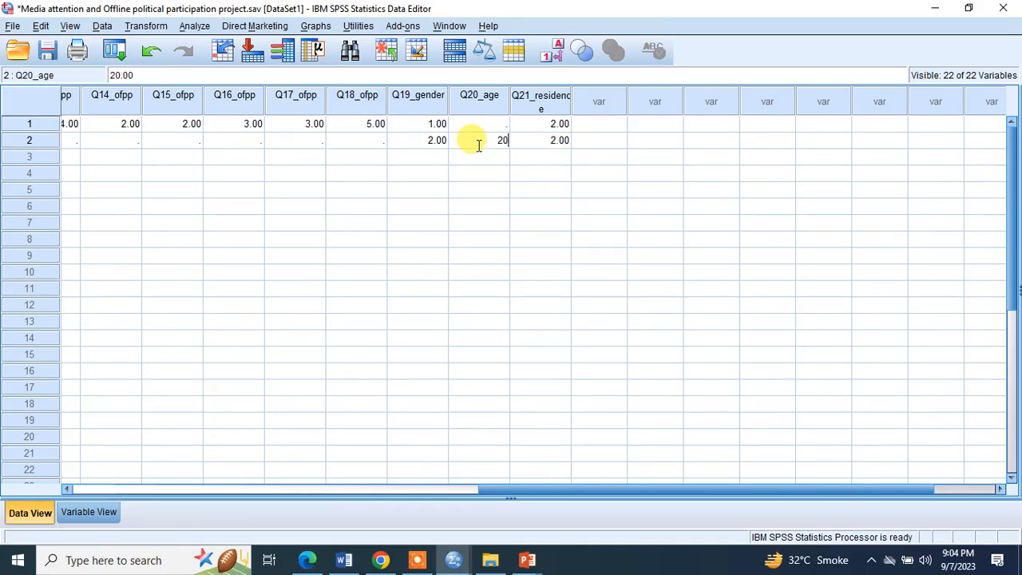
# Check the Q1 answer in the ID=2 questionnaire and enter 4 for Q1_ma in the second case.
pyautogui.moveTo(644, 489); pyautogui.dragTo(136, 456)
pyautogui.click(133, 140)
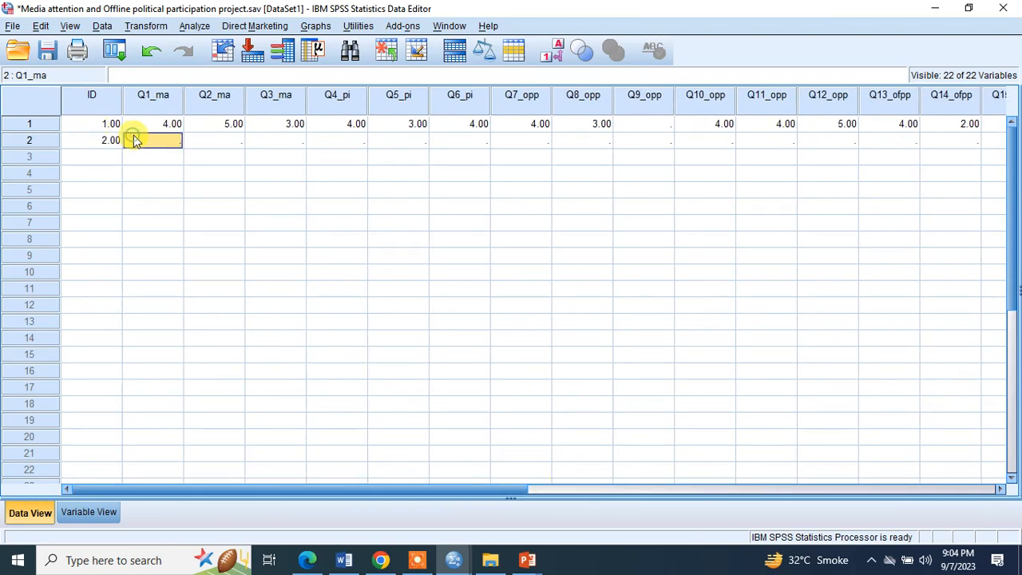
pyautogui.hotkey('alt', 'Tab')
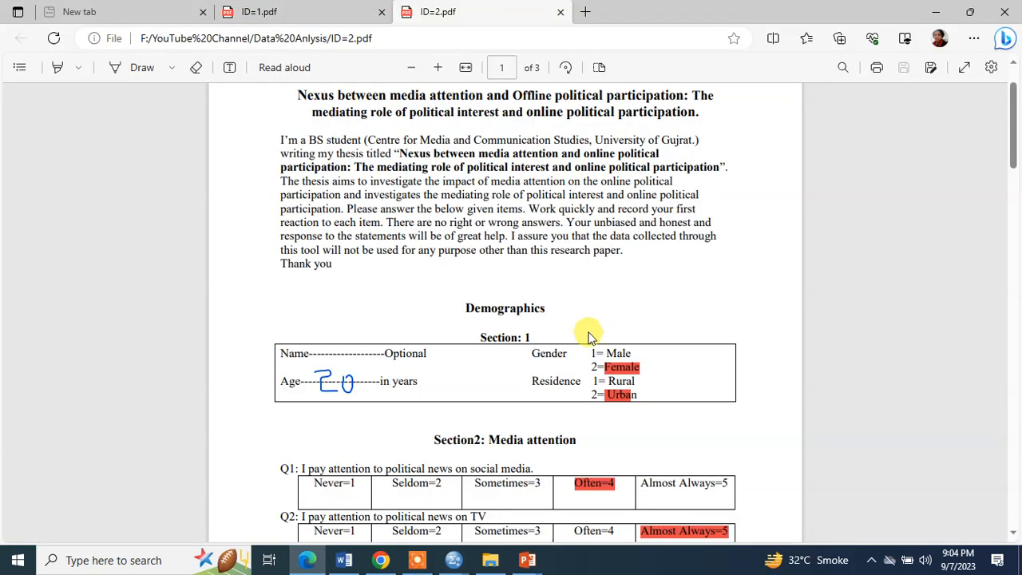
pyautogui.scroll(-3, 588, 336)
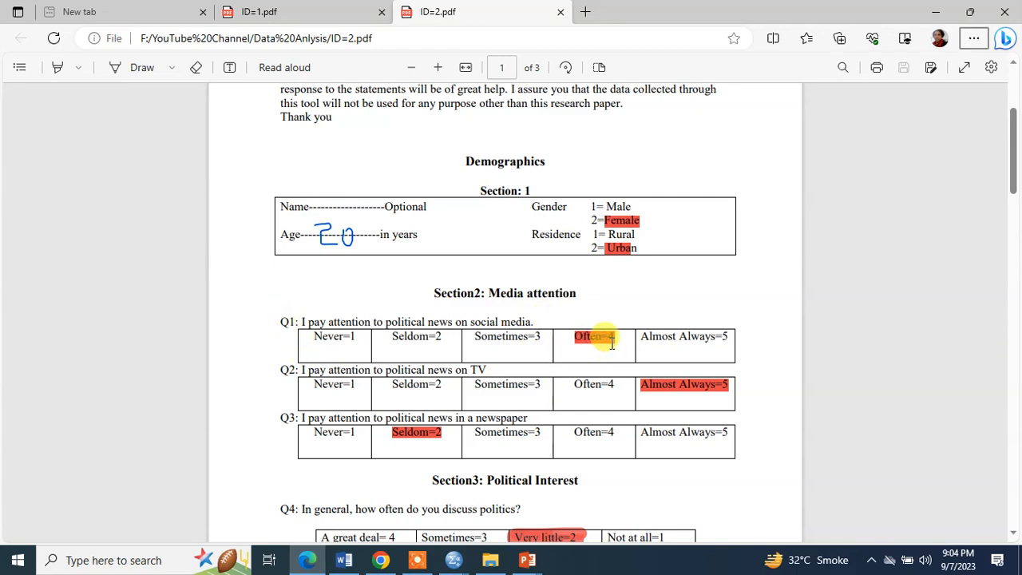
pyautogui.hotkey('alt', 'Tab')
pyautogui.click(222, 142)
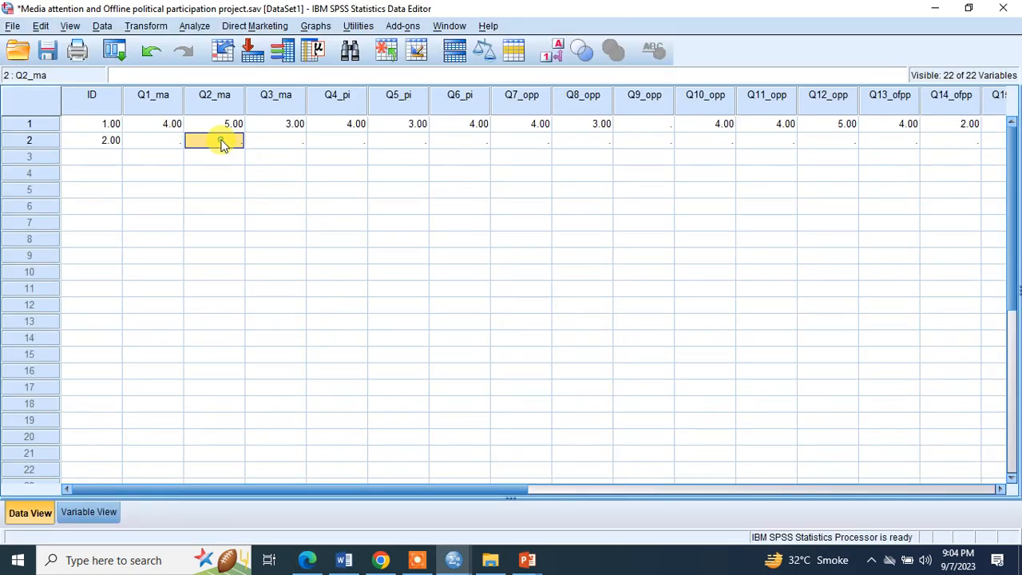
pyautogui.click(154, 142)
pyautogui.write('4')
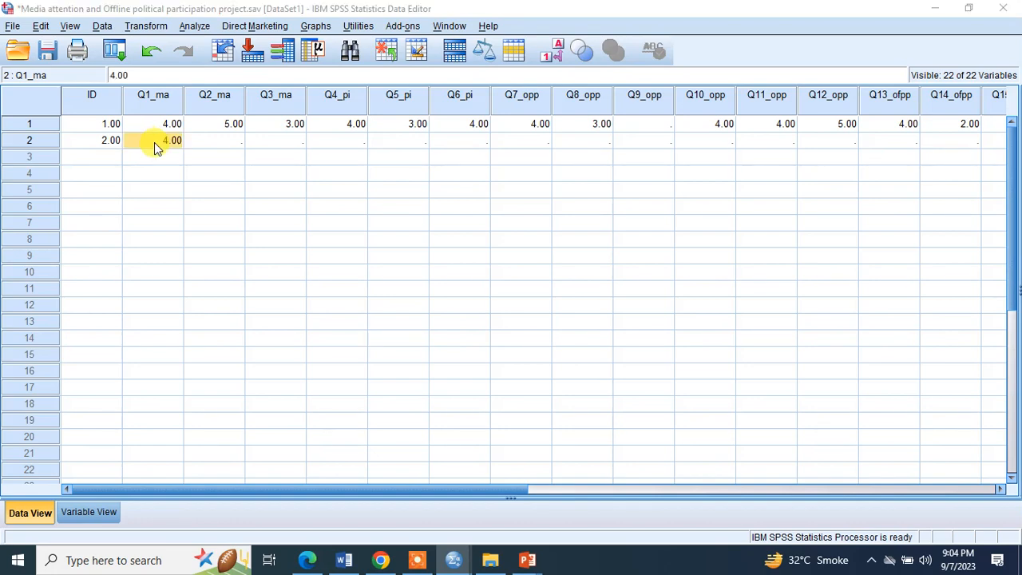
# Read the Q2 answer in the ID=2 questionnaire and enter 5 for Q2_ma in the second case.
pyautogui.hotkey('alt', 'Tab')
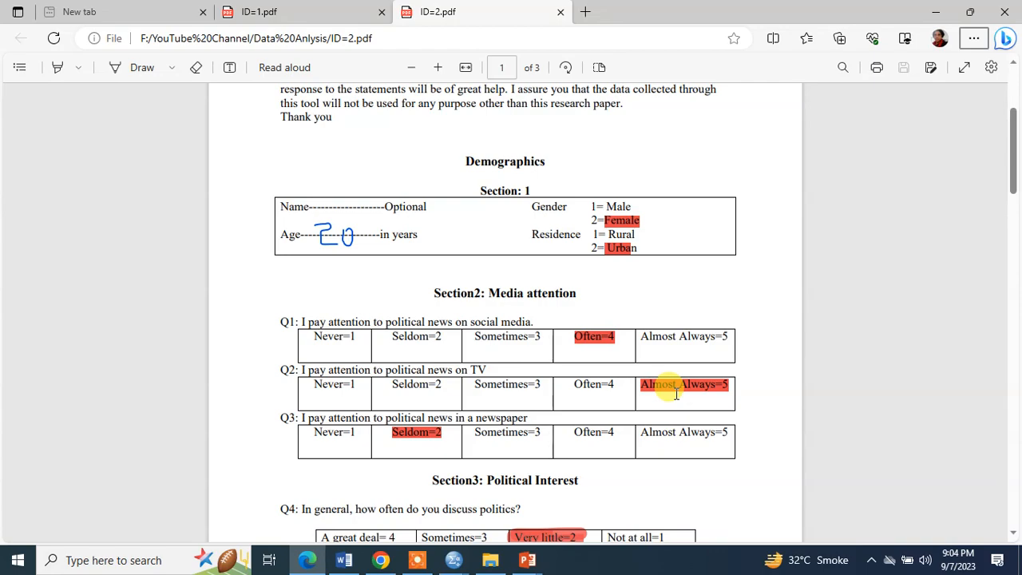
pyautogui.hotkey('alt', 'Tab')
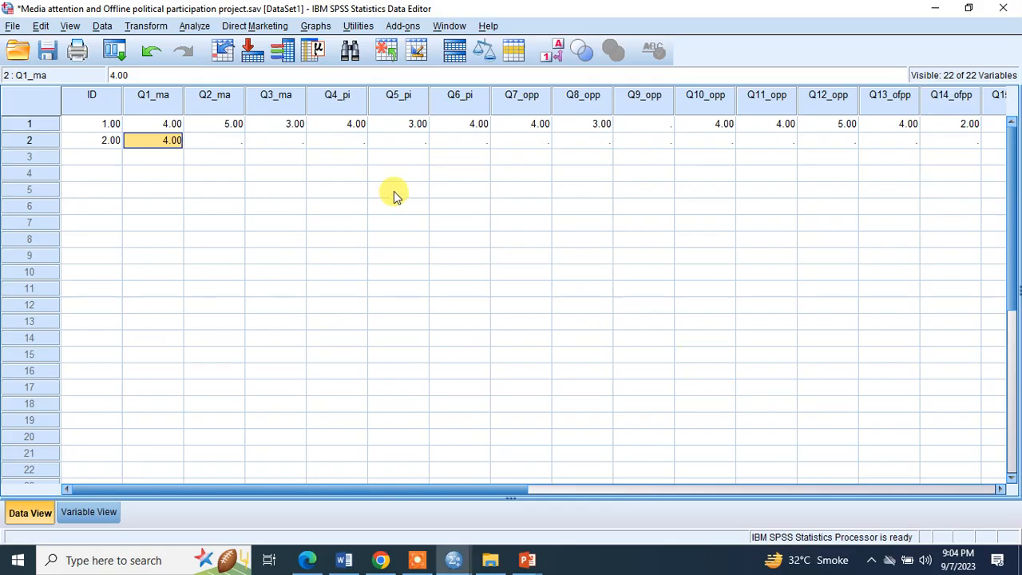
pyautogui.click(236, 141)
pyautogui.write('5')
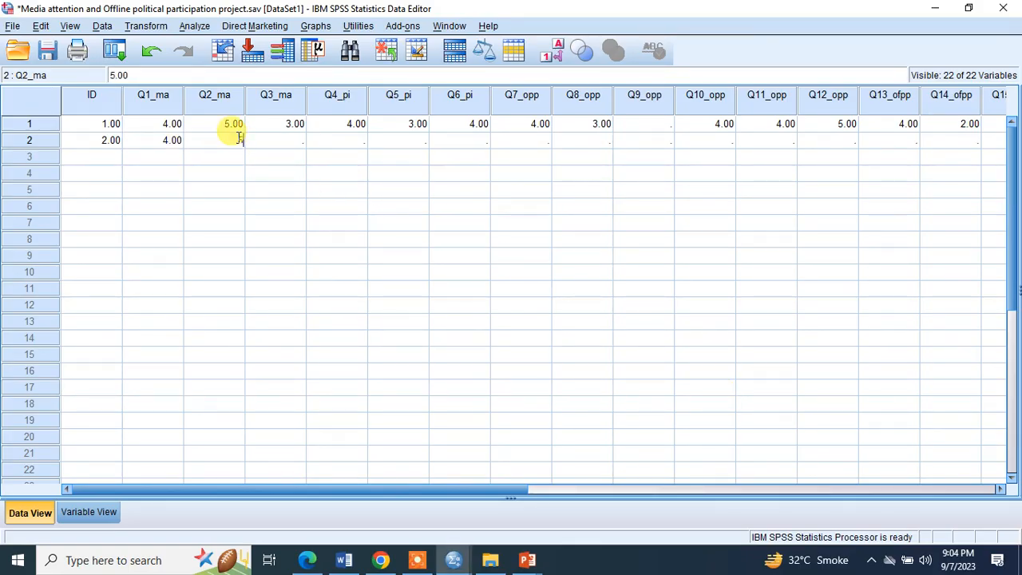
# Read the Q3 answer in the ID=2 questionnaire, enter 2 for Q3_ma in the second case and save the dataset.
pyautogui.hotkey('alt', 'Tab')
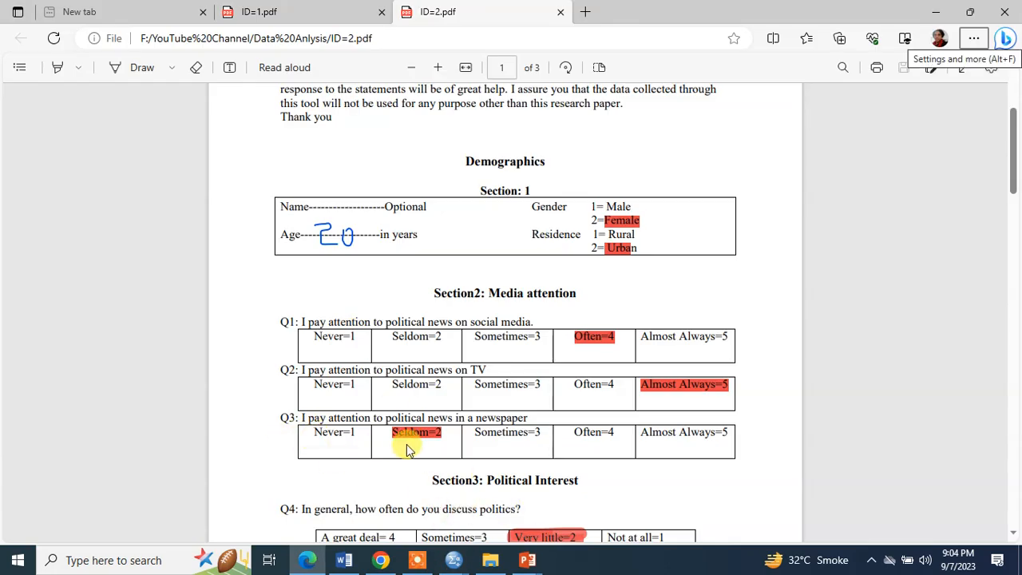
pyautogui.hotkey('alt', 'Tab')
pyautogui.click(285, 156)
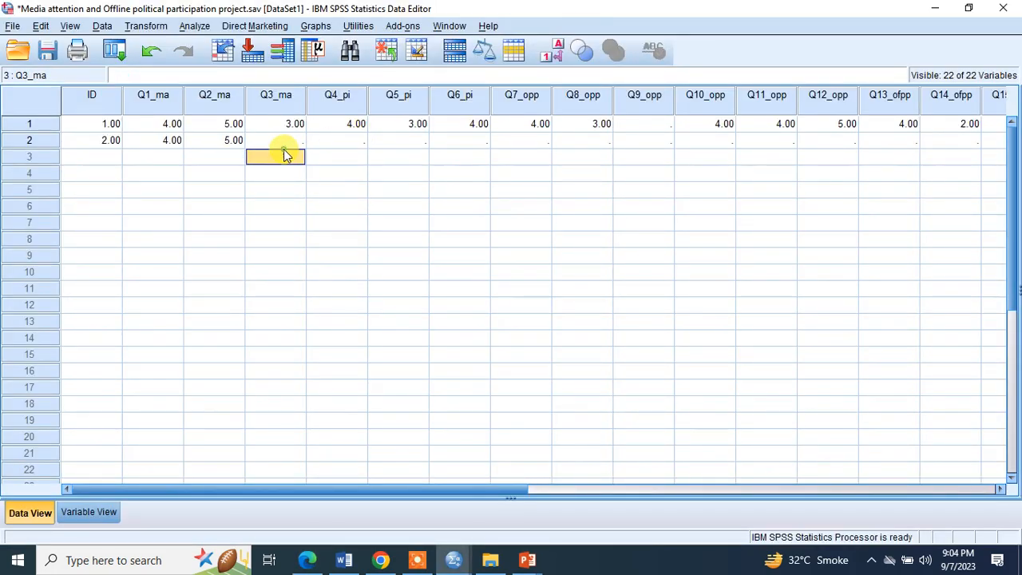
pyautogui.click(287, 141)
pyautogui.write('2')
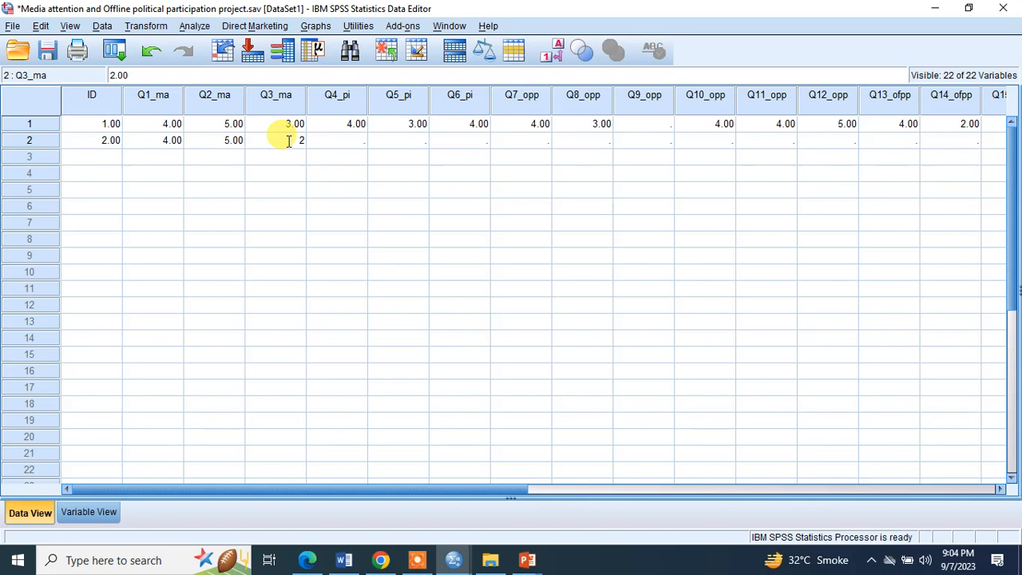
pyautogui.hotkey('ctrl', 's')
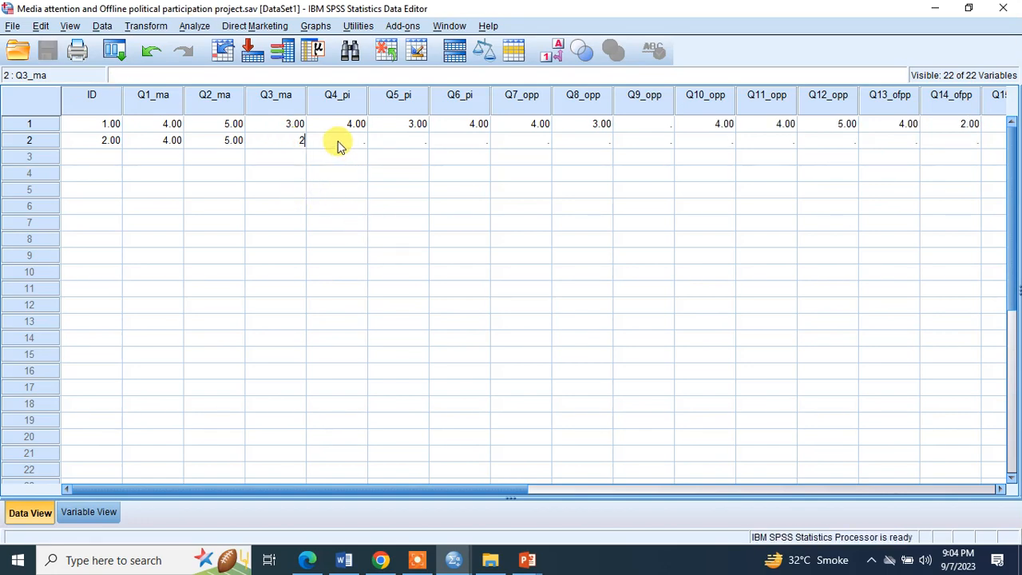
# Look up Q4 in the ID=2 questionnaire's political interest section, enter 2 for Q4_pi in the second case and save the dataset.
pyautogui.hotkey('alt', 'Tab')
pyautogui.scroll(-2, 475, 408)
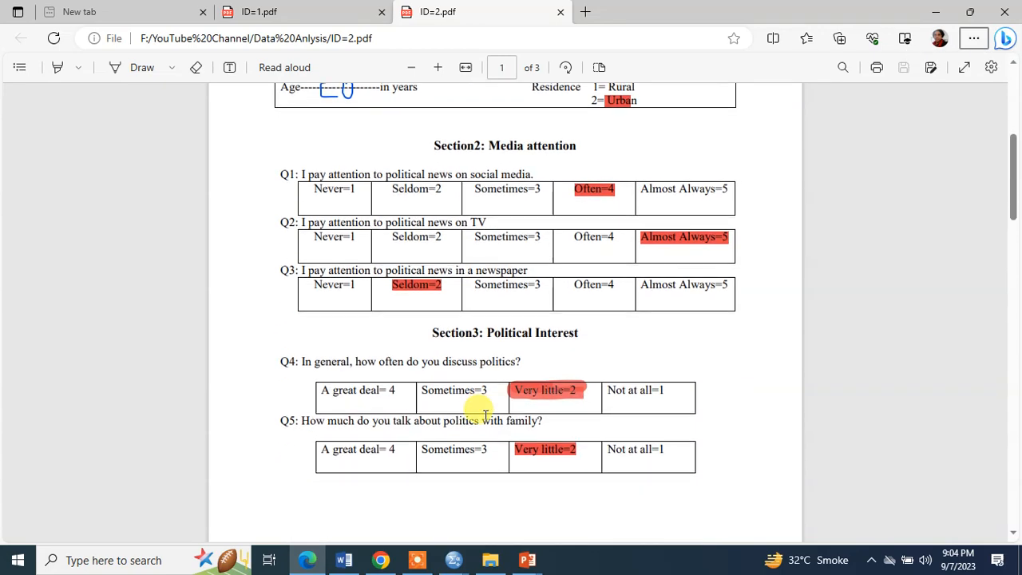
pyautogui.scroll(-1, 511, 355)
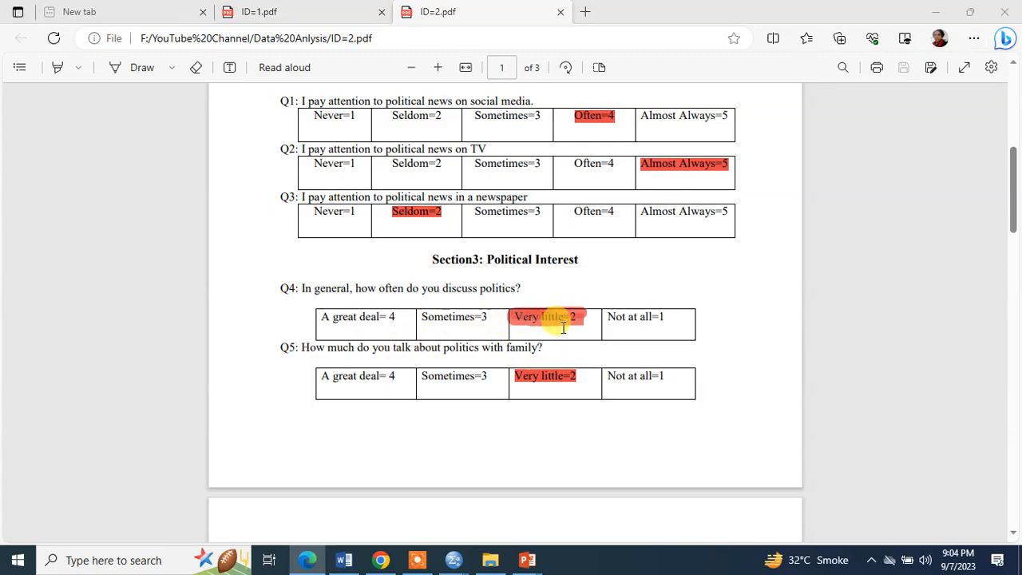
pyautogui.hotkey('alt', 'Tab')
pyautogui.click(346, 152)
pyautogui.click(346, 143)
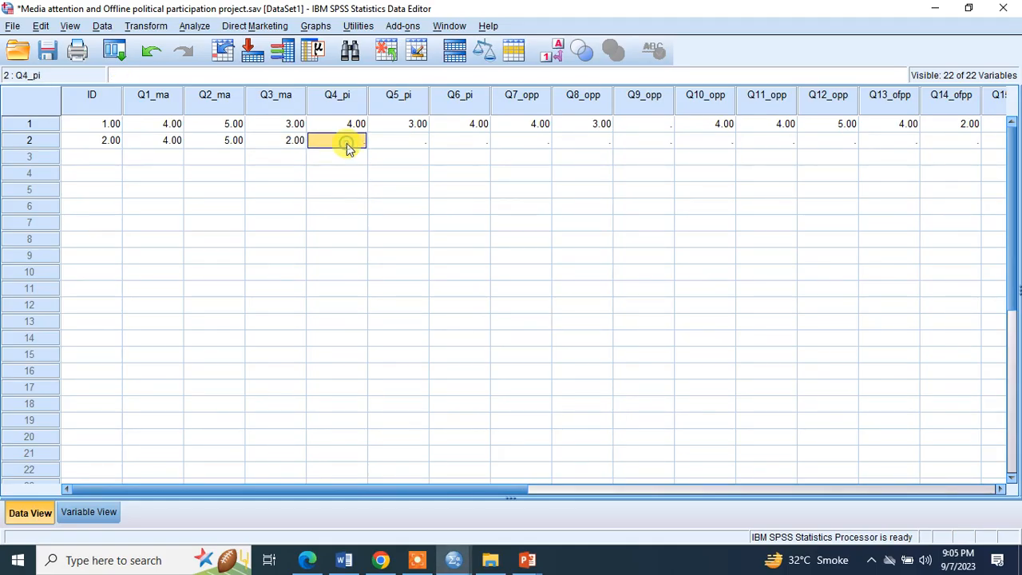
pyautogui.write('2')
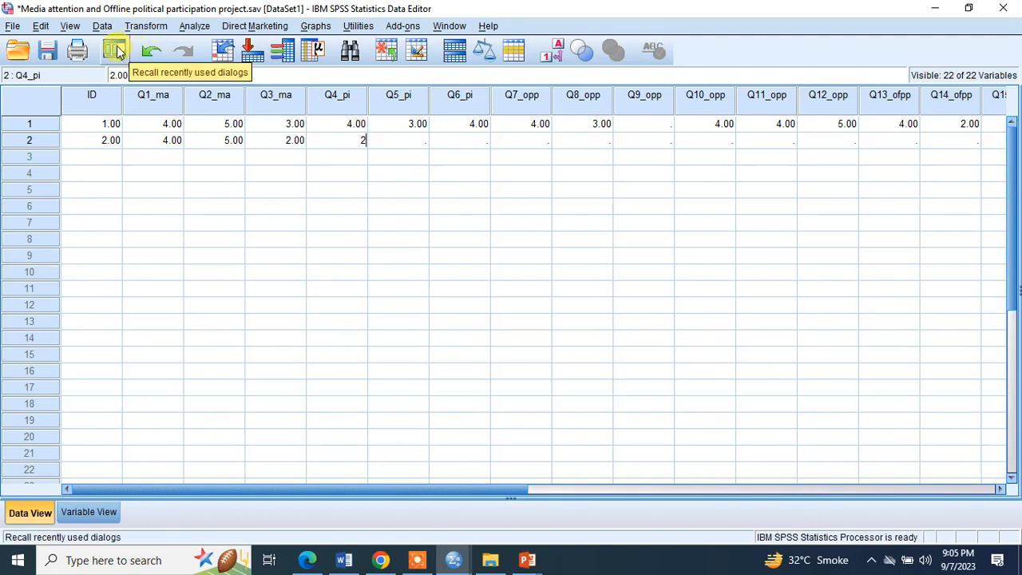
pyautogui.click(48, 58)
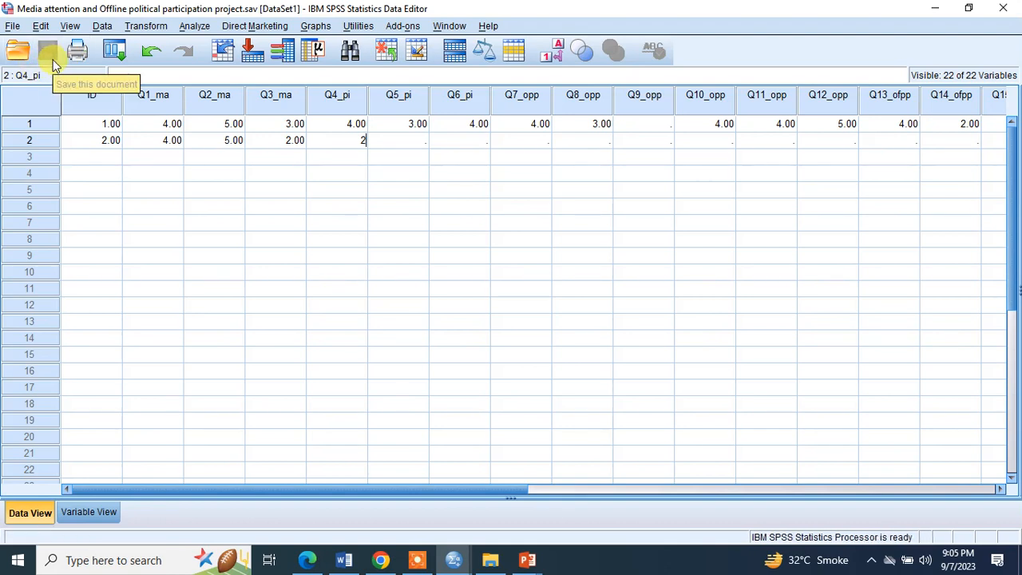
# Check the Q5 answer in the ID=2 questionnaire, enter 2 for Q5_pi in the second case and save the dataset.
pyautogui.click(416, 141)
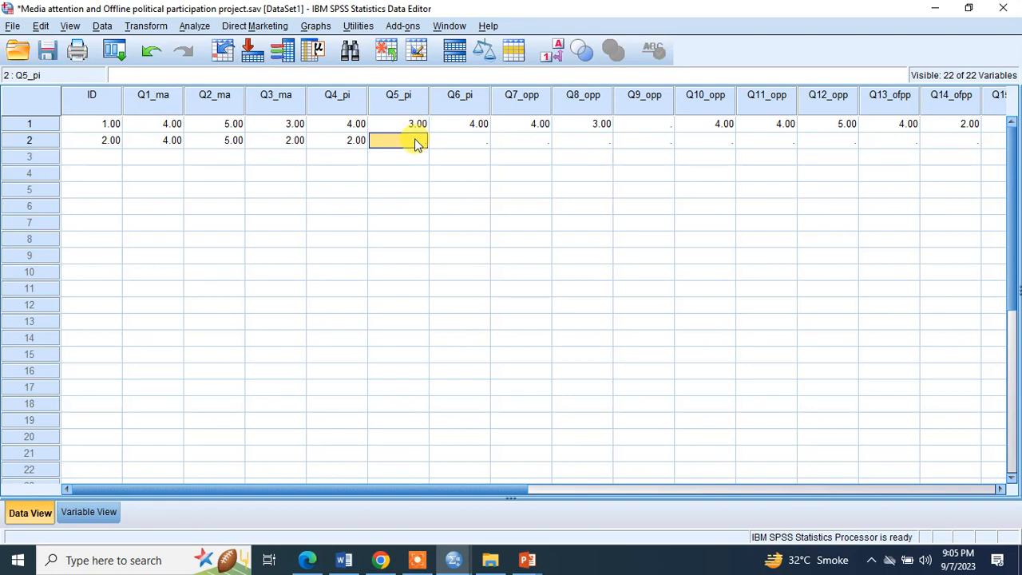
pyautogui.hotkey('alt', 'Tab')
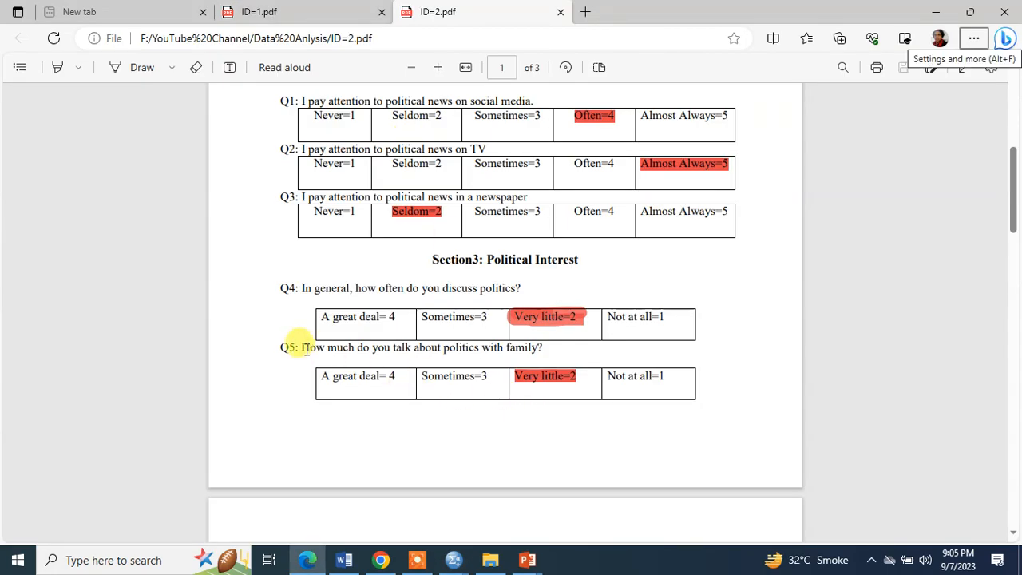
pyautogui.hotkey('alt', 'Tab')
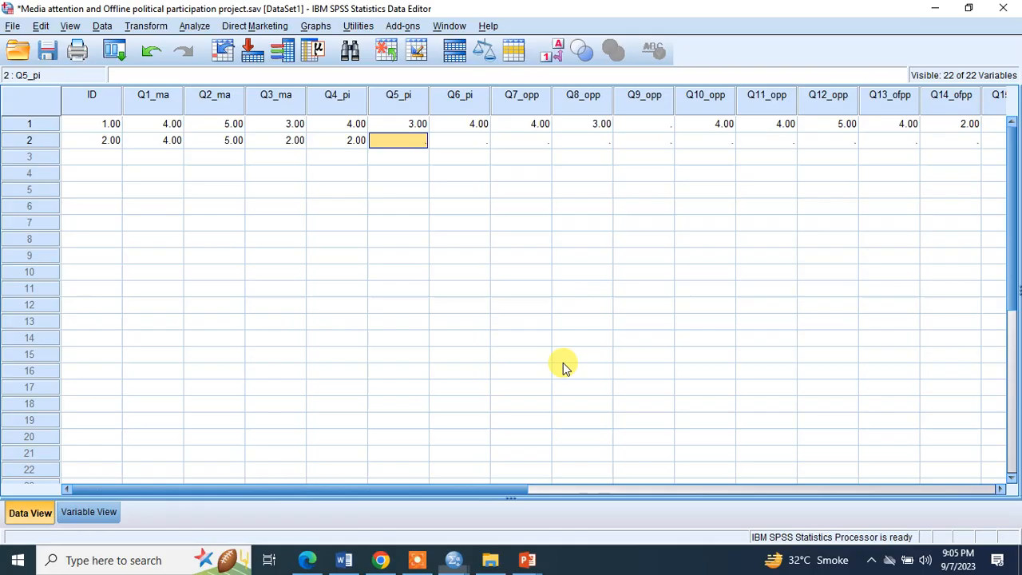
pyautogui.write('2')
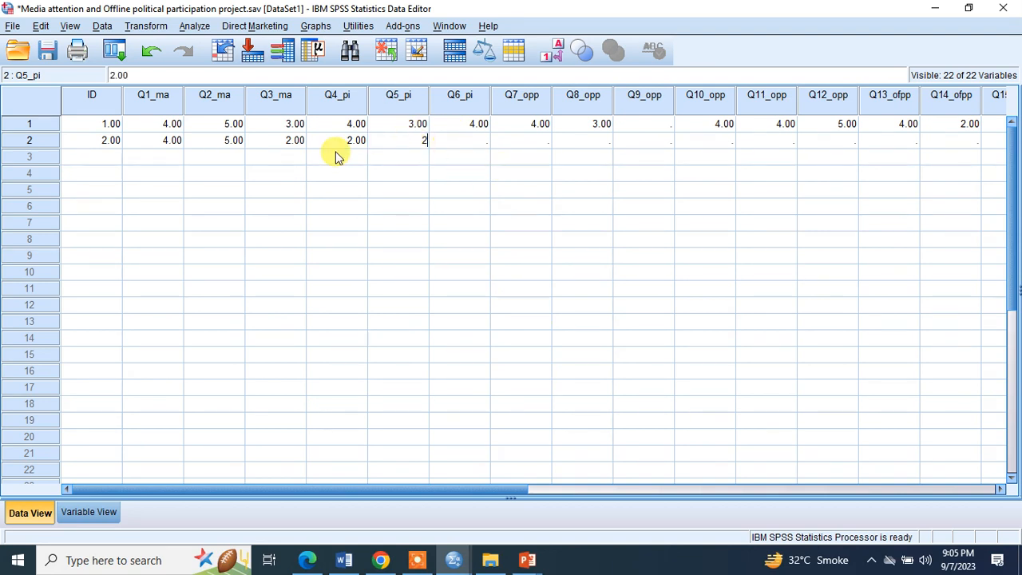
pyautogui.click(47, 53)
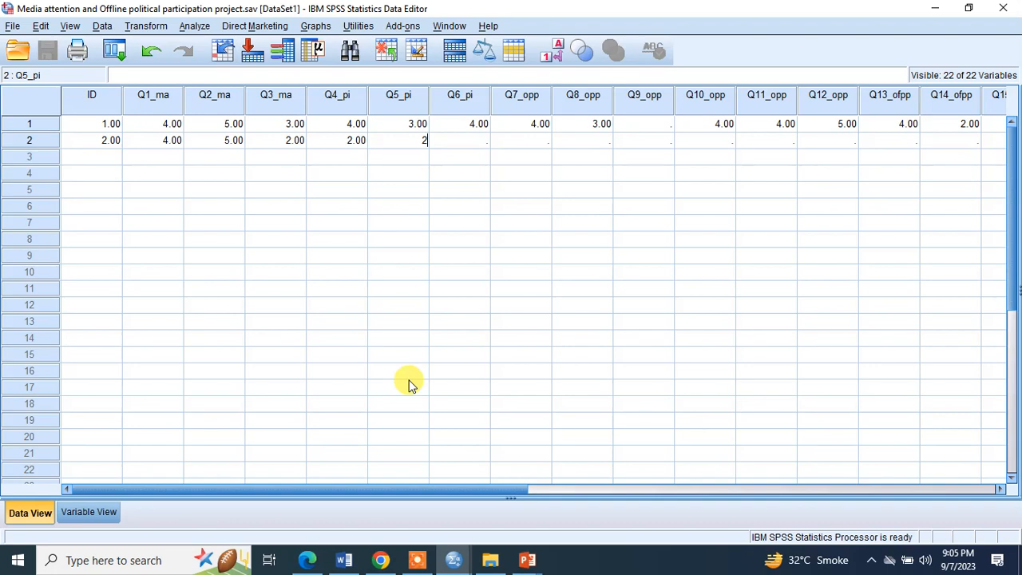
# Find Q6 on the second page of the ID=2 questionnaire and enter 4 for Q6_pi in the second case.
pyautogui.hotkey('alt', 'Tab')
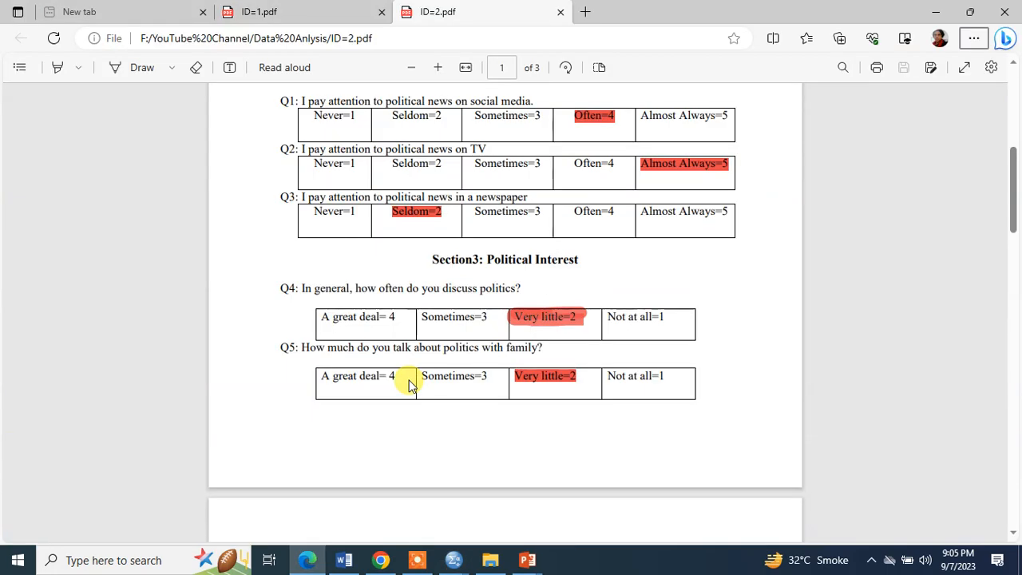
pyautogui.scroll(-3, 407, 384)
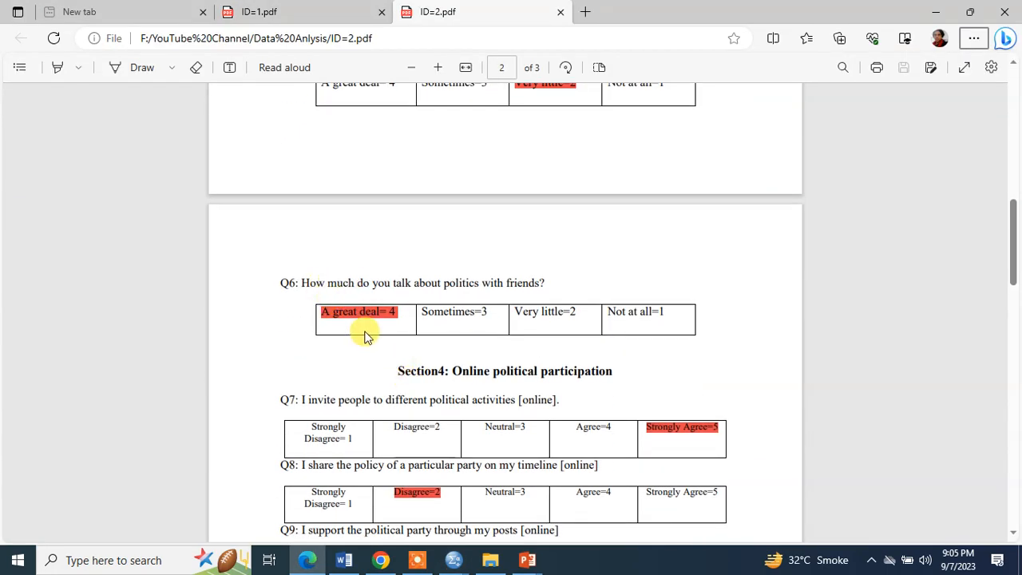
pyautogui.hotkey('alt', 'Tab')
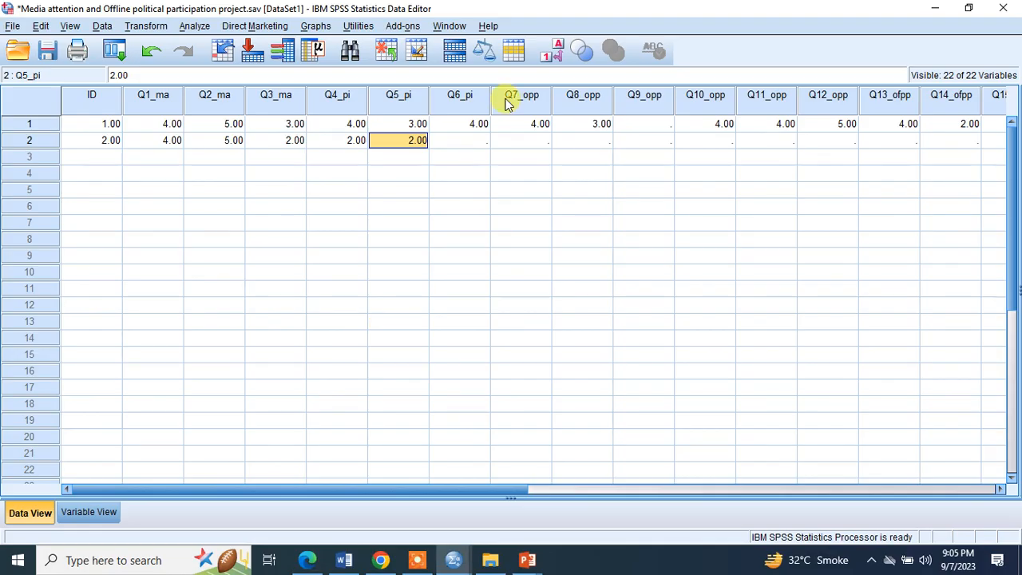
pyautogui.click(465, 146)
pyautogui.write('4')
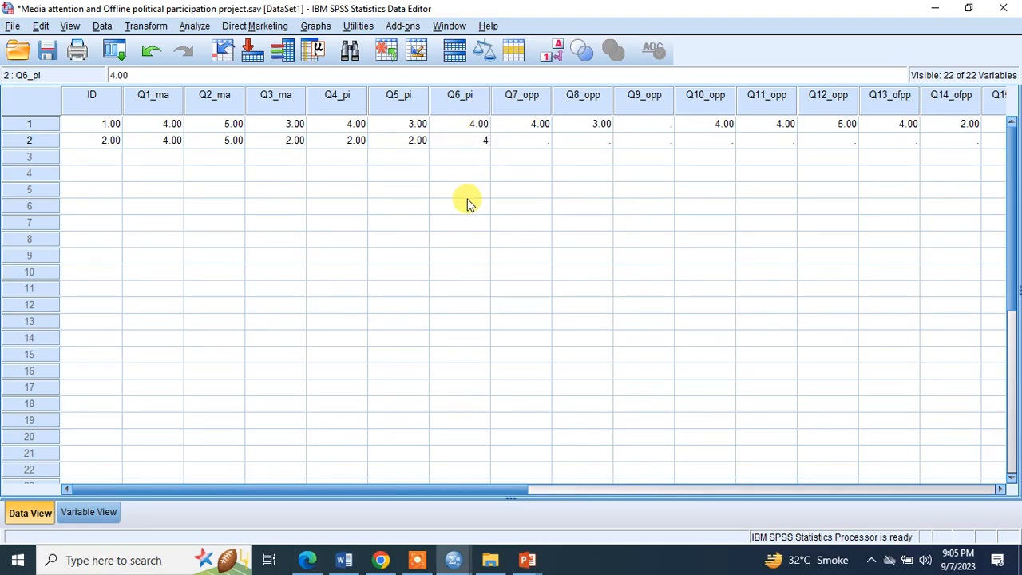
# Check Q7 in the ID=2 questionnaire's online political participation section and enter 5 for Q7_opp in the second case.
pyautogui.hotkey('alt', 'Tab')
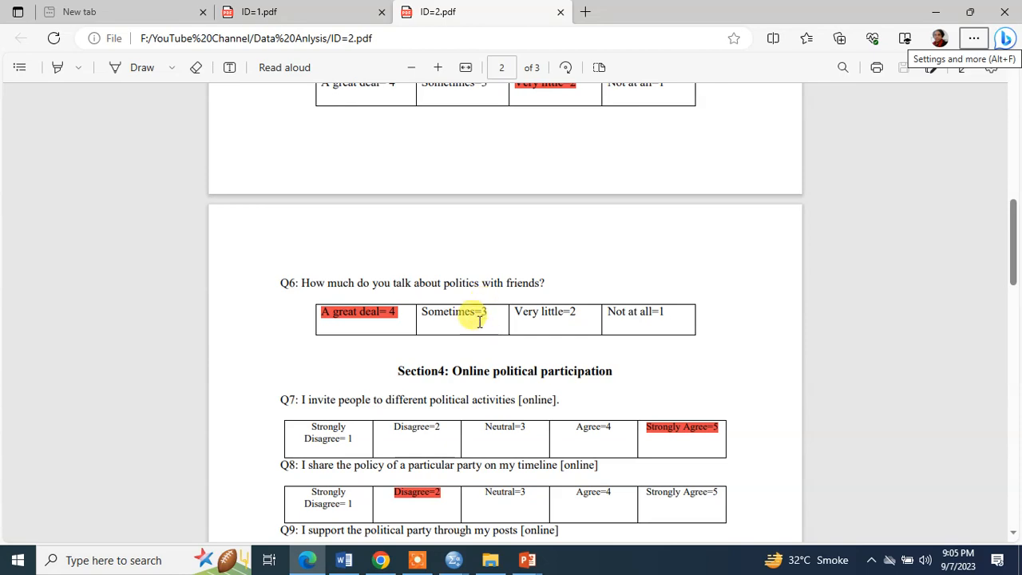
pyautogui.scroll(-3, 472, 311)
pyautogui.scroll(3, 446, 265)
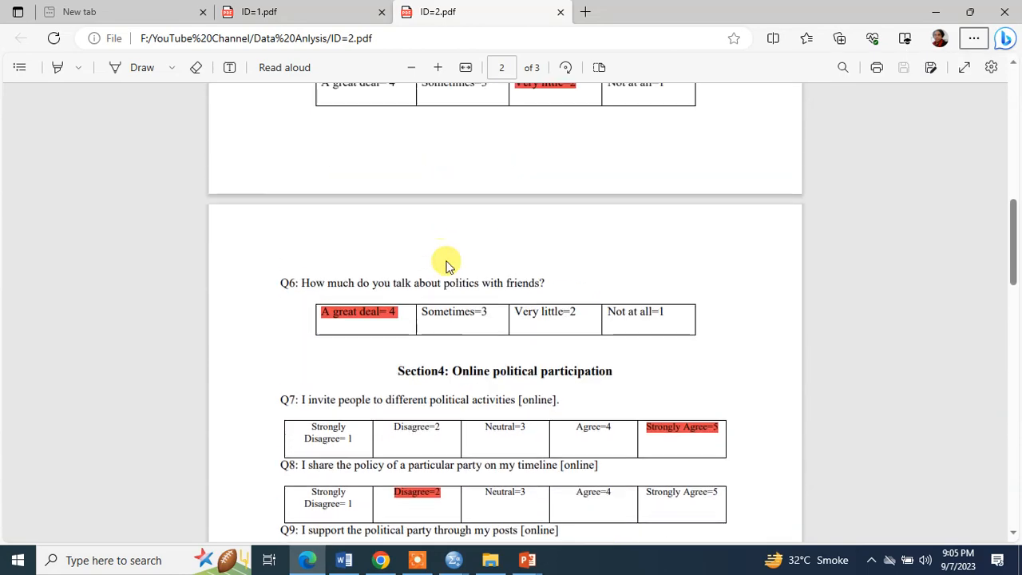
pyautogui.scroll(3, 447, 265)
pyautogui.scroll(2, 465, 244)
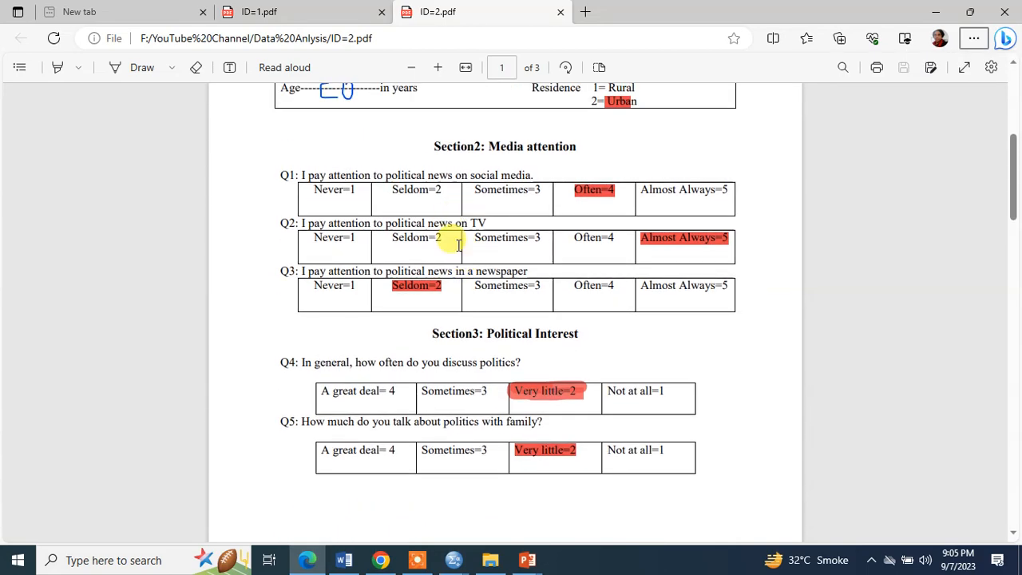
pyautogui.scroll(-5, 454, 335)
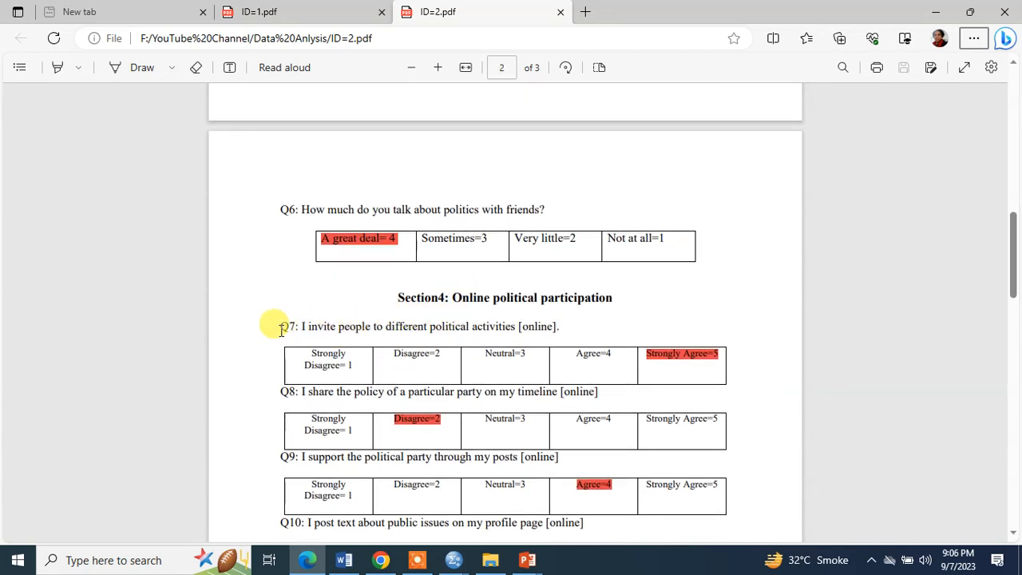
pyautogui.hotkey('alt', 'Tab')
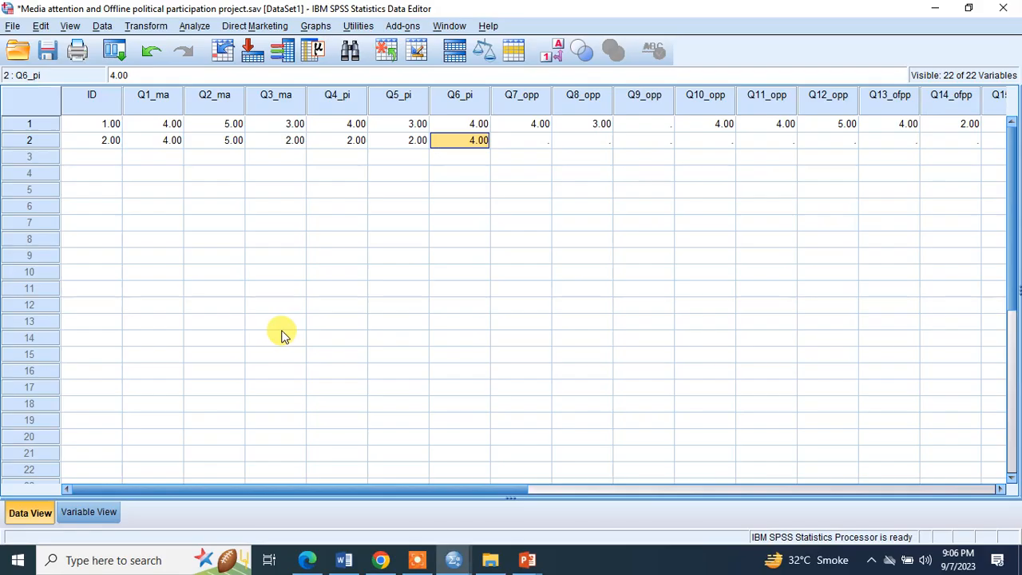
pyautogui.click(526, 146)
pyautogui.hotkey('alt', 'Tab')
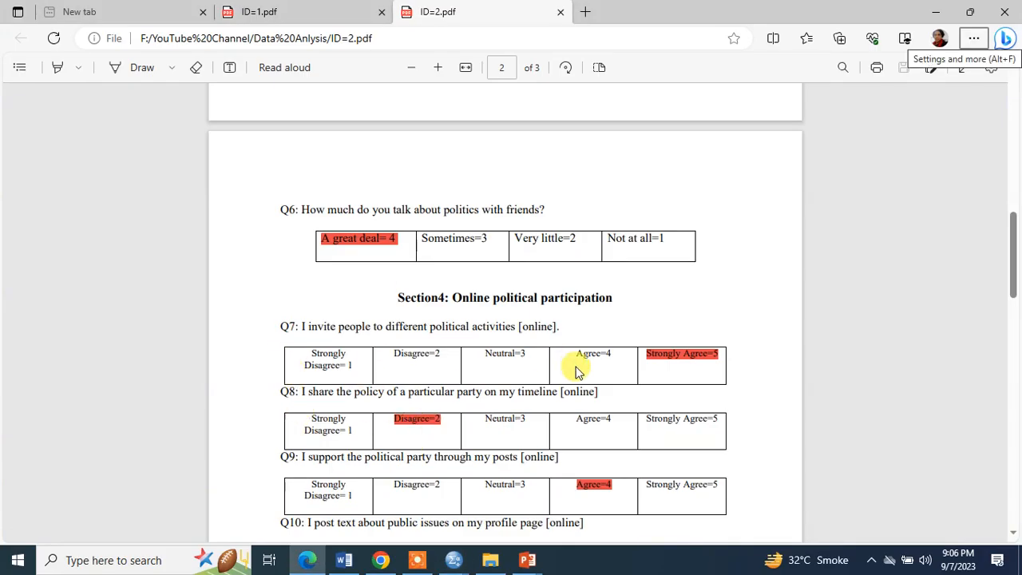
pyautogui.hotkey('alt', 'Tab')
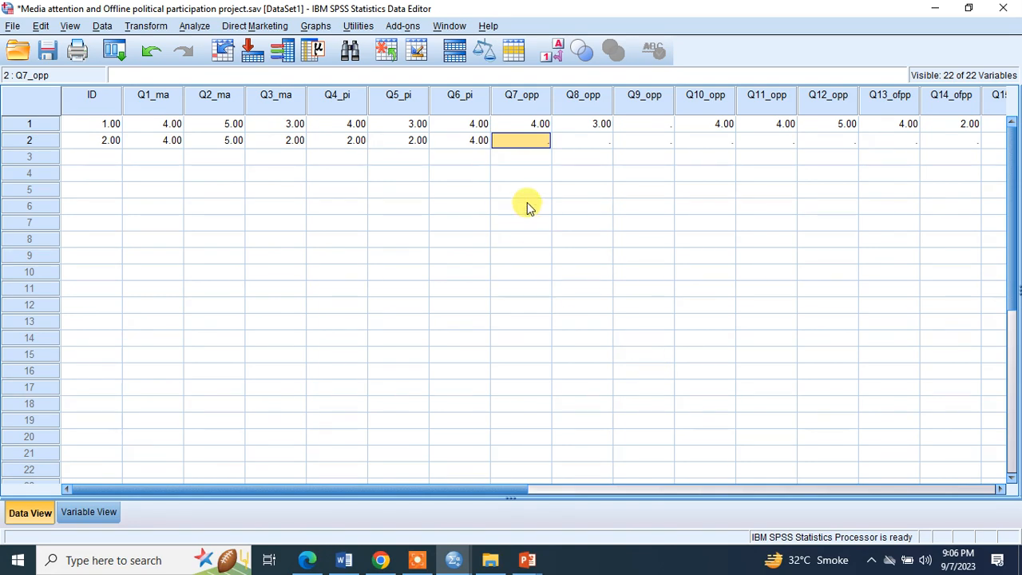
pyautogui.write('5')
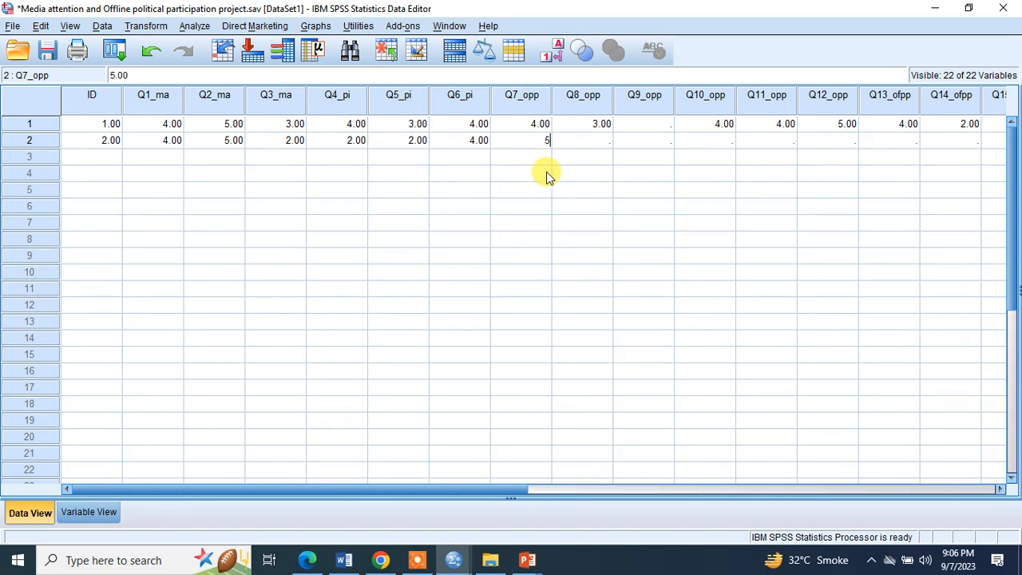
# Check the Q8 answer in the ID=2 questionnaire and enter 2 for Q8_opp in the second case.
pyautogui.hotkey('alt', 'Tab')
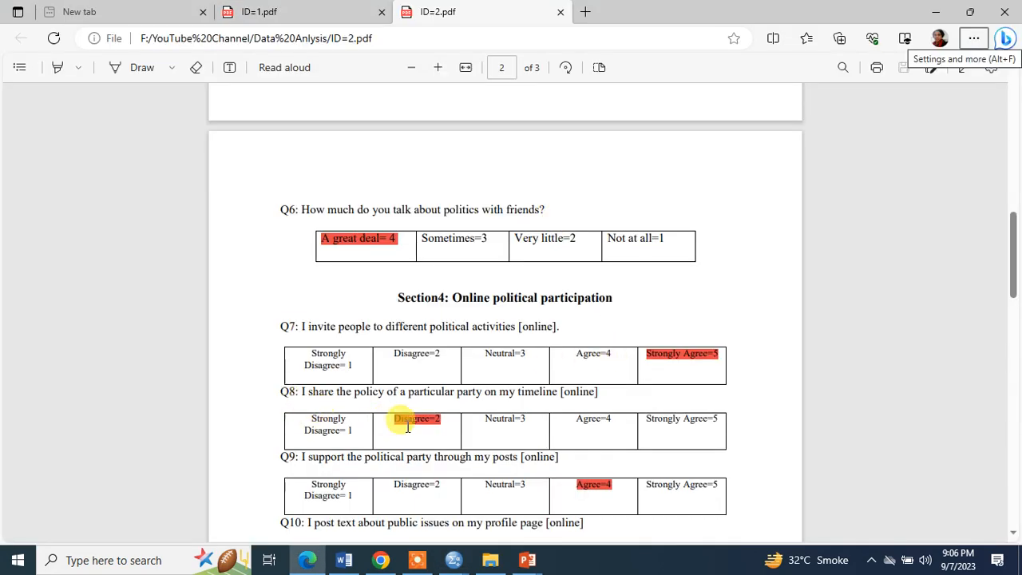
pyautogui.hotkey('alt', 'Tab')
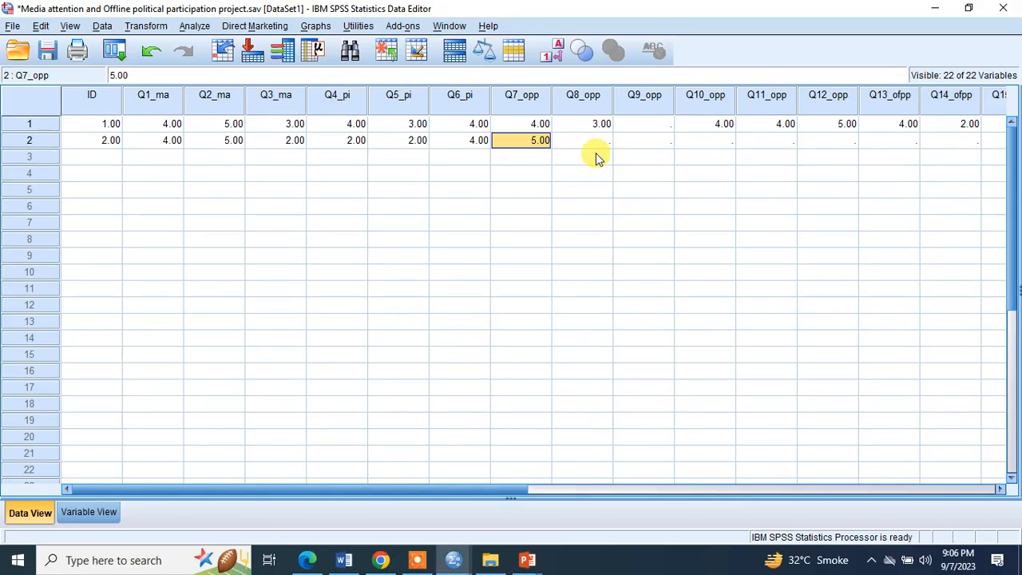
pyautogui.click(600, 141)
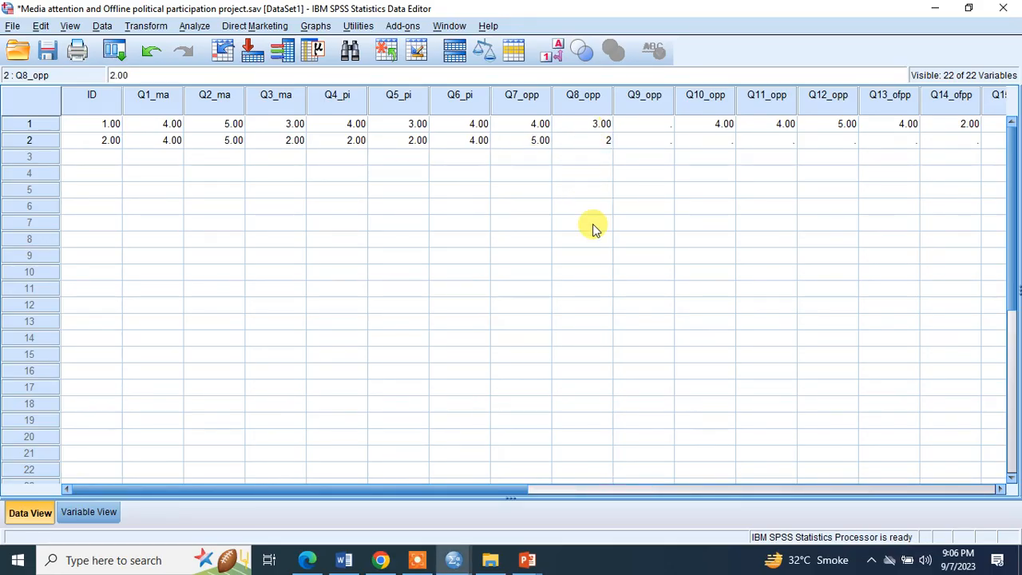
# Look up Q9 in the ID=2 questionnaire's online political participation section and enter 4 for Q9_opp in the second case.
pyautogui.hotkey('alt', 'Tab')
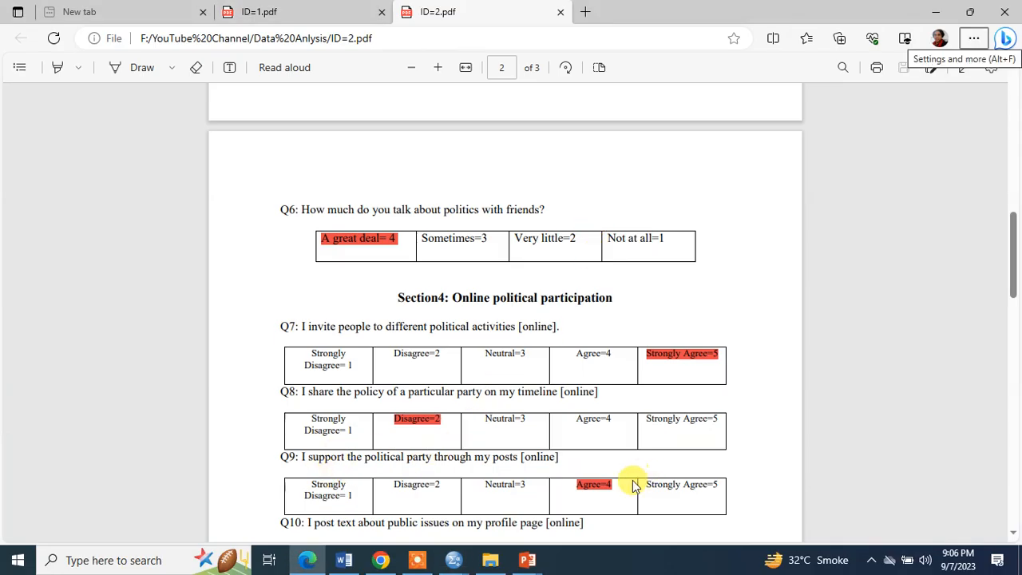
pyautogui.scroll(-1, 631, 483)
pyautogui.hotkey('alt', 'Tab')
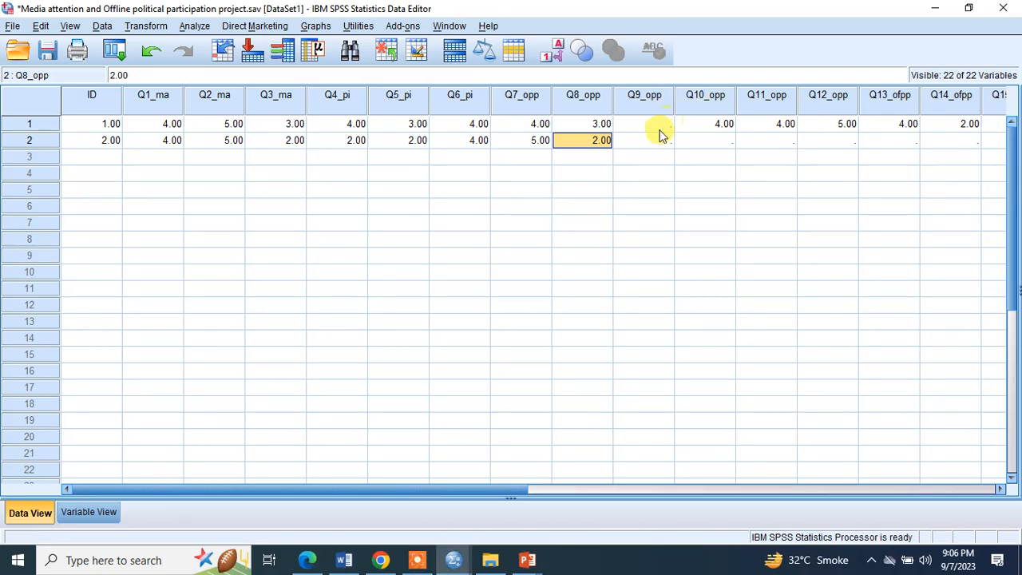
pyautogui.click(660, 141)
pyautogui.write('4')
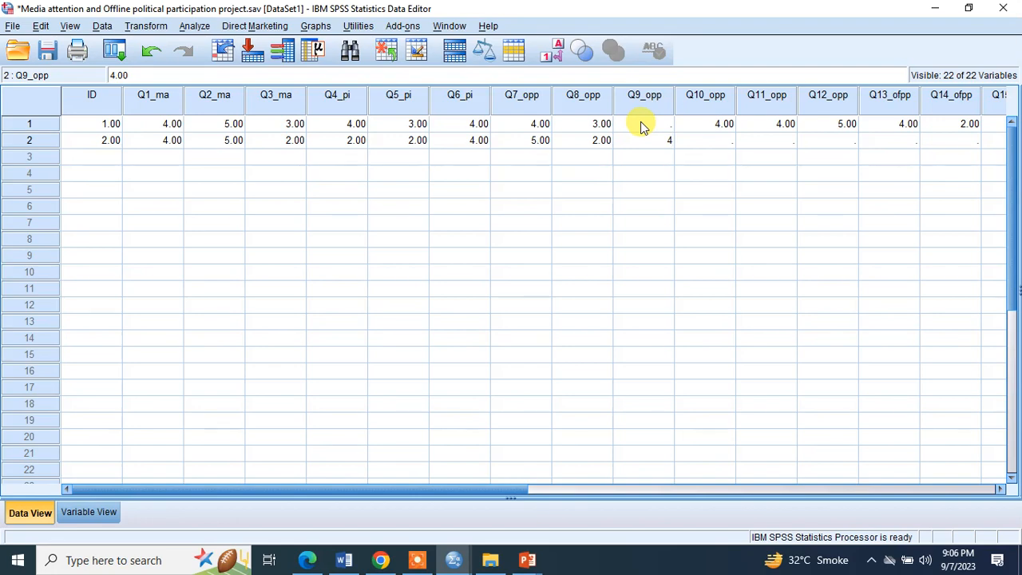
# Find Q10 in the ID=2 questionnaire, enter 2 for Q10_opp in the second case and recheck it against the questionnaire.
pyautogui.hotkey('alt', 'Tab')
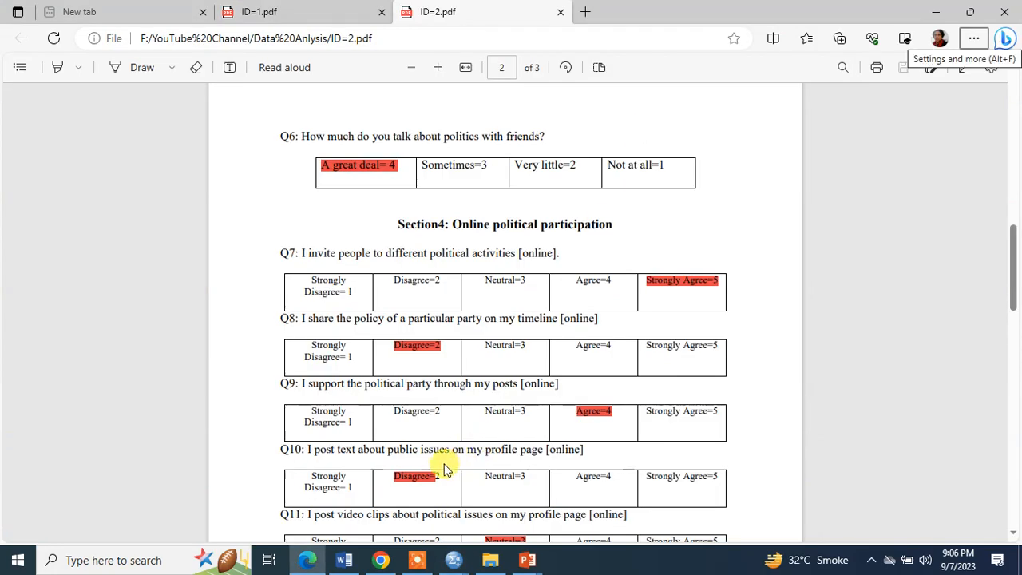
pyautogui.scroll(-1, 445, 466)
pyautogui.hotkey('alt', 'Tab')
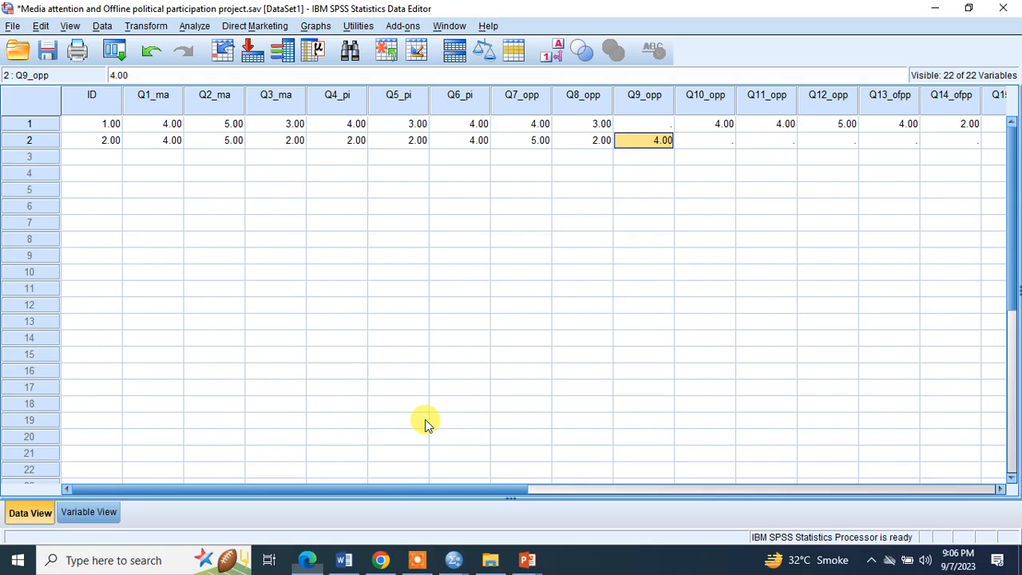
pyautogui.click(713, 142)
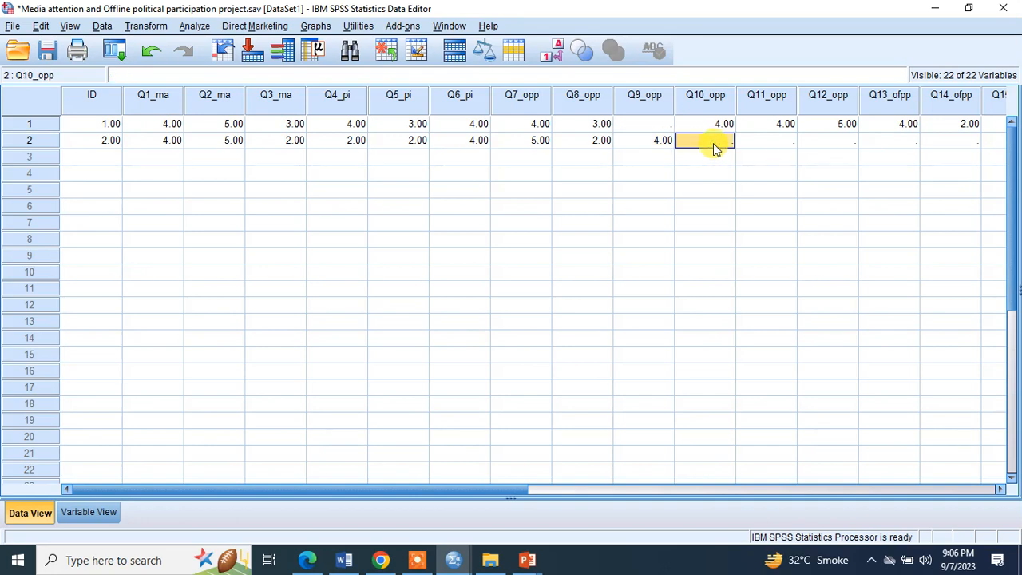
pyautogui.write('2')
pyautogui.hotkey('alt', 'Tab')
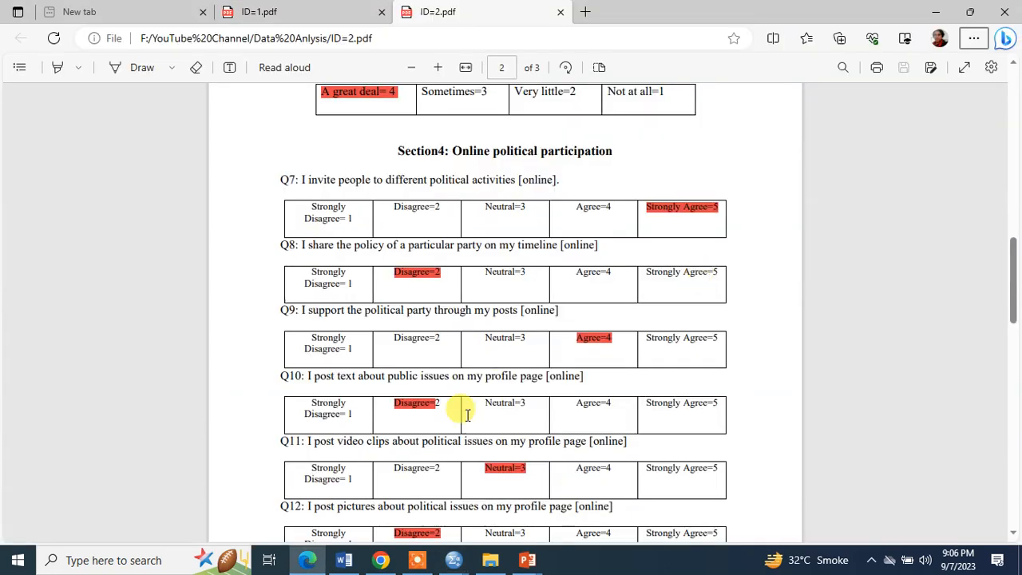
pyautogui.hotkey('alt', 'Tab')
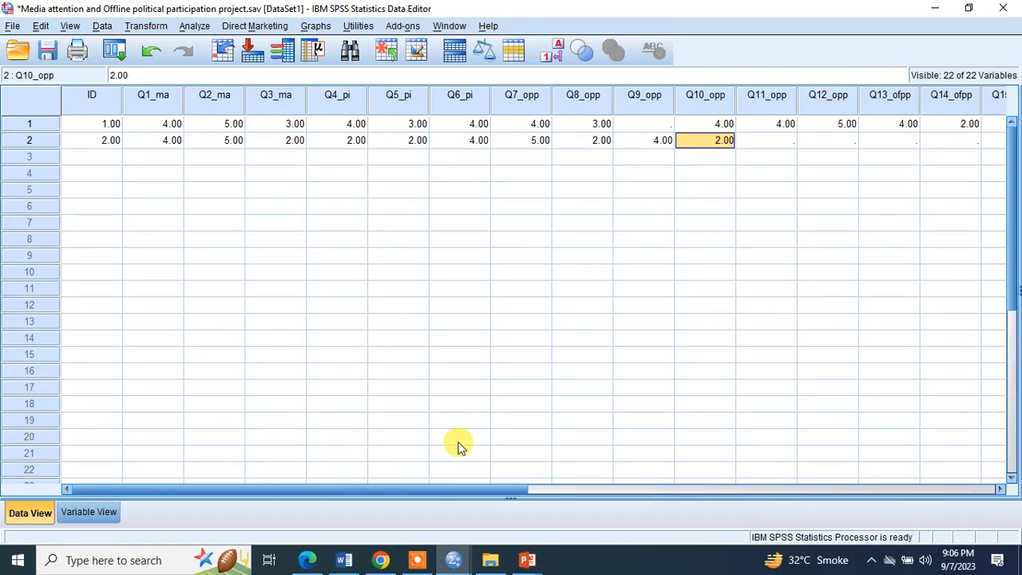
# Check the Q11 answer about posting video clips in the ID=2 questionnaire and enter 3 for Q11_opp in the second case.
pyautogui.hotkey('alt', 'Tab')
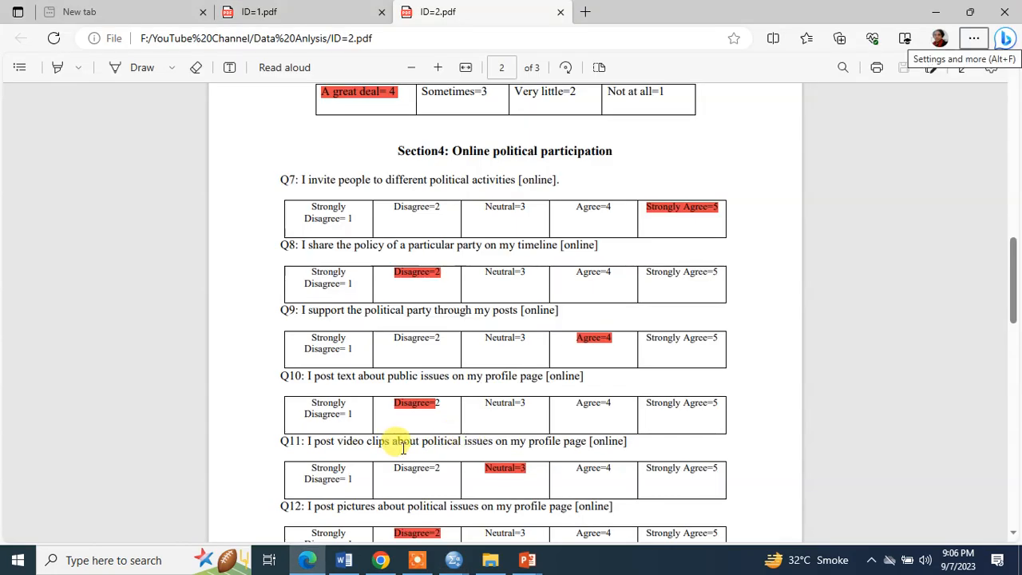
pyautogui.scroll(-1, 509, 423)
pyautogui.hotkey('alt', 'Tab')
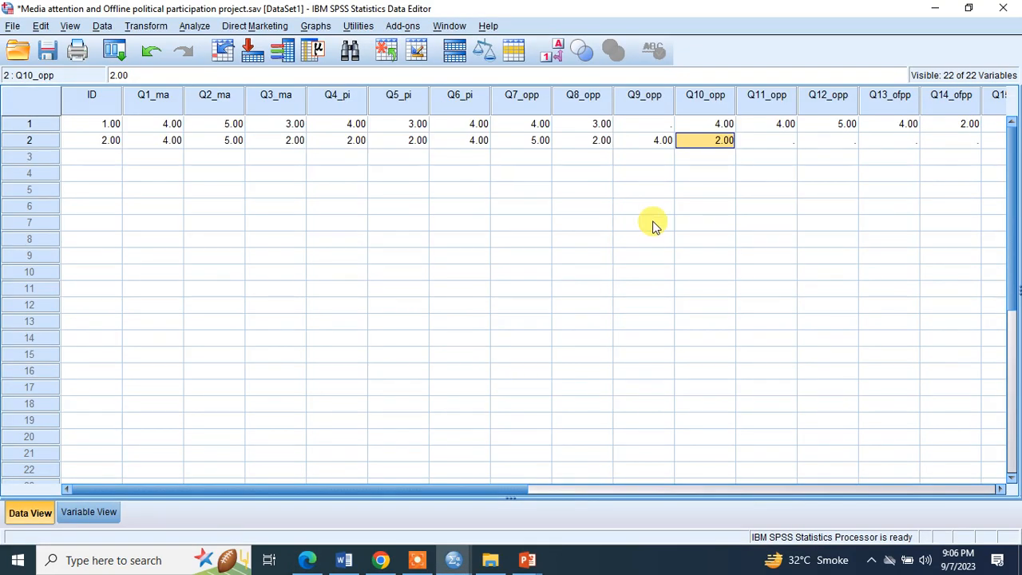
pyautogui.click(767, 140)
pyautogui.write('3')
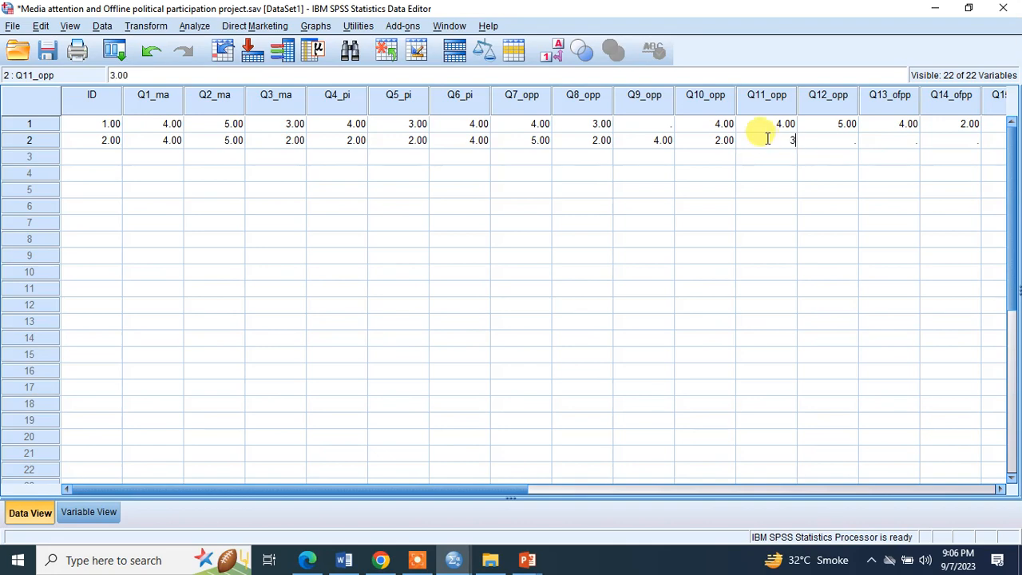
# Look up Q12 in the ID=2 questionnaire, enter 2 for Q12_opp in the second case and recheck it against the questionnaire.
pyautogui.hotkey('alt', 'Tab')
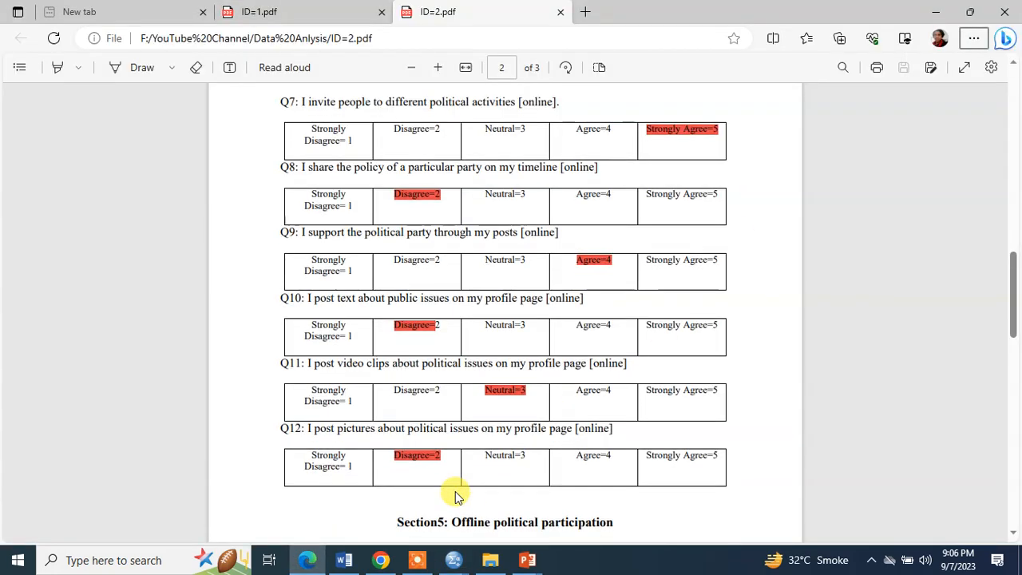
pyautogui.scroll(-1, 447, 447)
pyautogui.hotkey('alt', 'Tab')
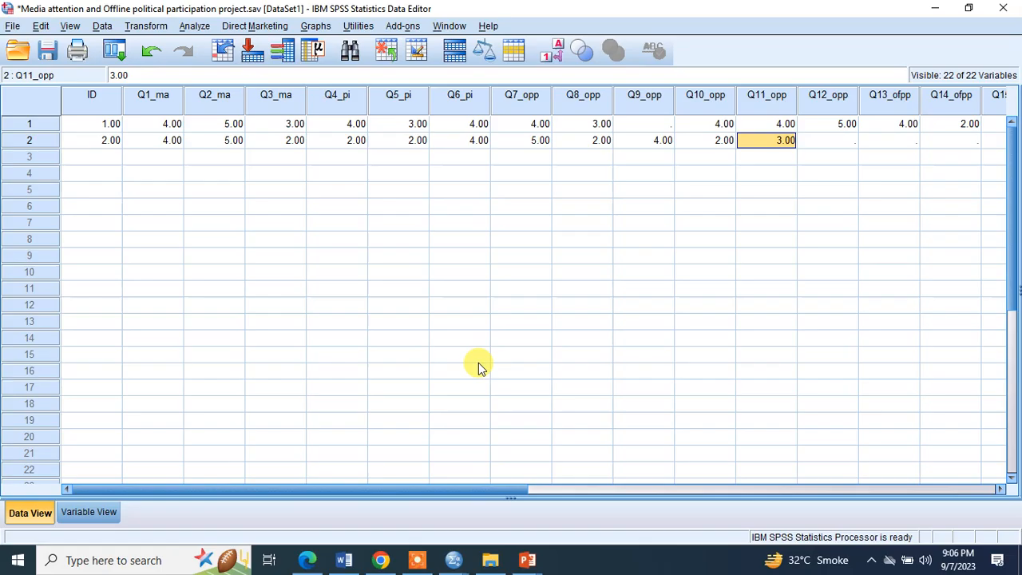
pyautogui.click(831, 141)
pyautogui.write('2')
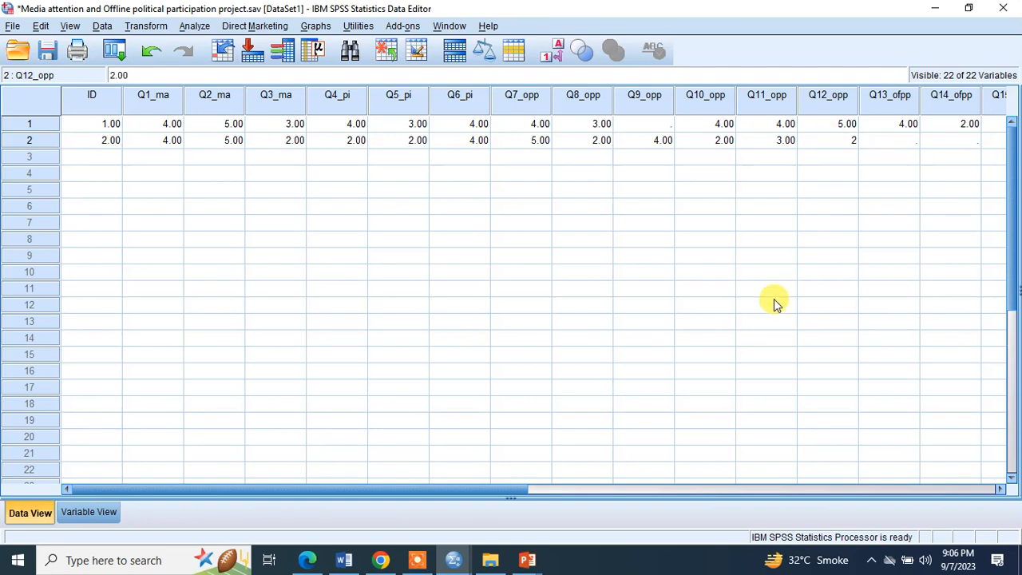
pyautogui.hotkey('alt', 'Tab')
pyautogui.scroll(-1, 506, 454)
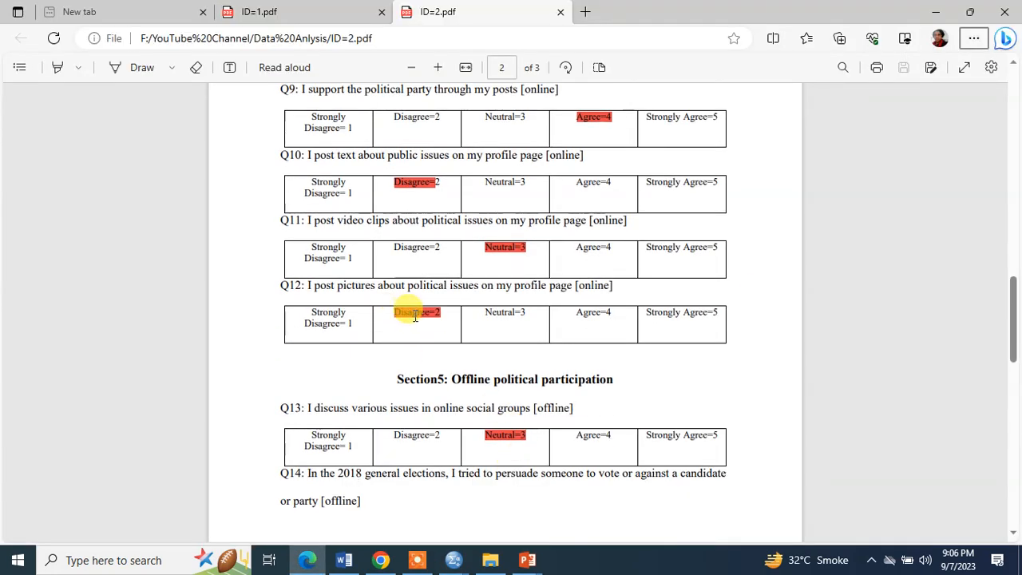
pyautogui.hotkey('alt', 'Tab')
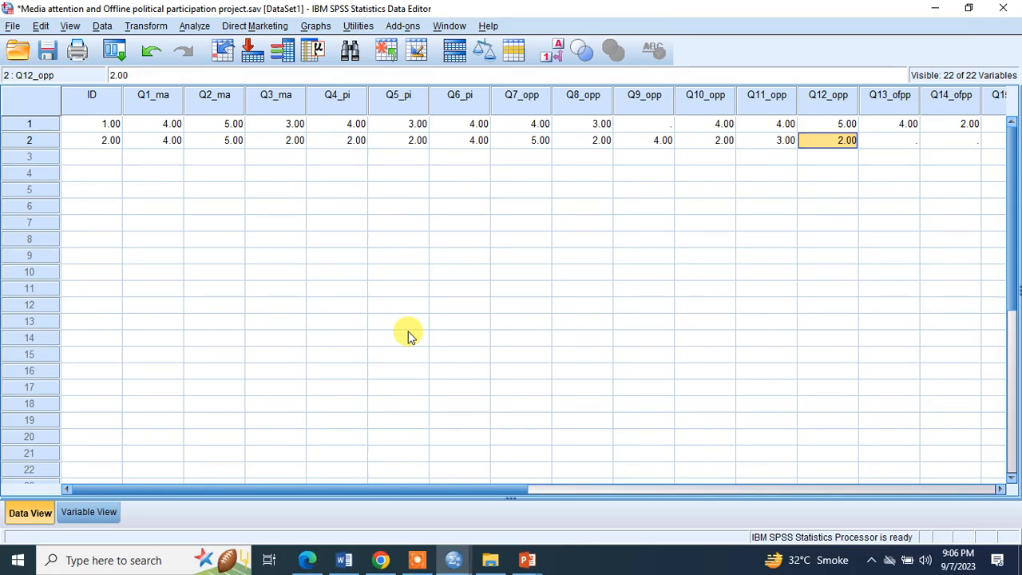
# Find Q13 in the ID=2 questionnaire's offline political participation section and enter 3 for Q13_ofpp in the second case.
pyautogui.hotkey('alt', 'Tab')
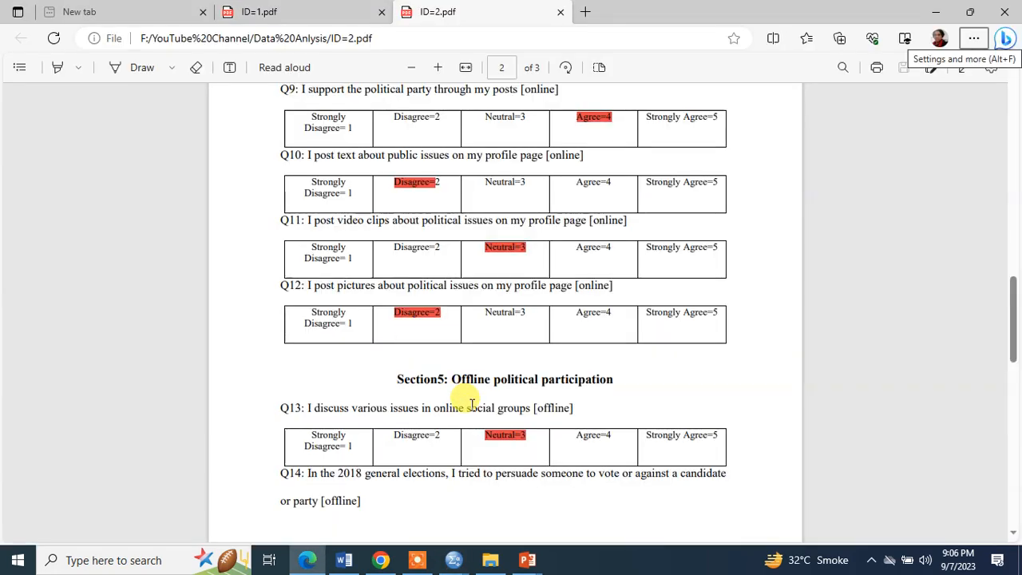
pyautogui.scroll(-1, 431, 386)
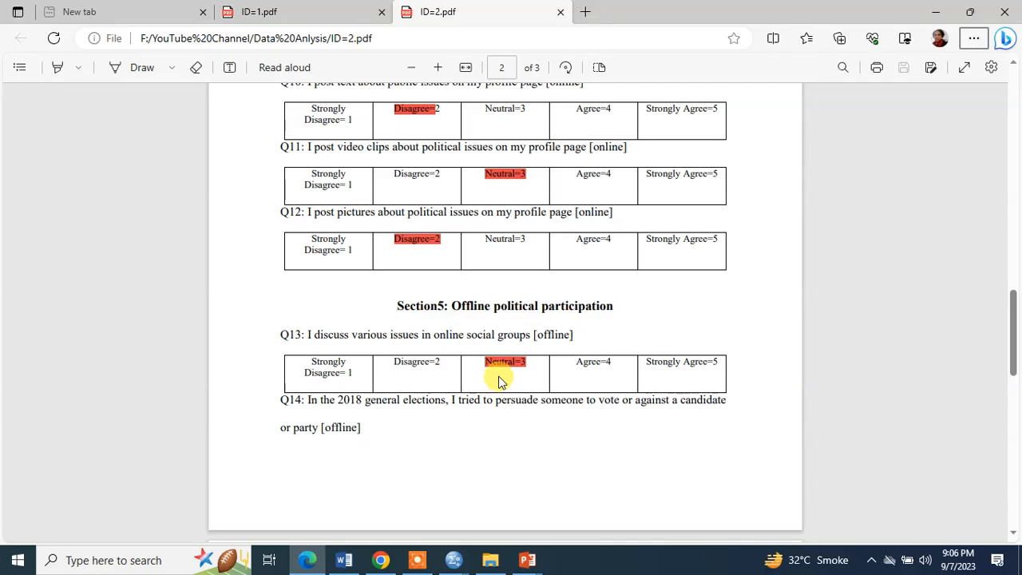
pyautogui.hotkey('alt', 'Tab')
pyautogui.click(911, 143)
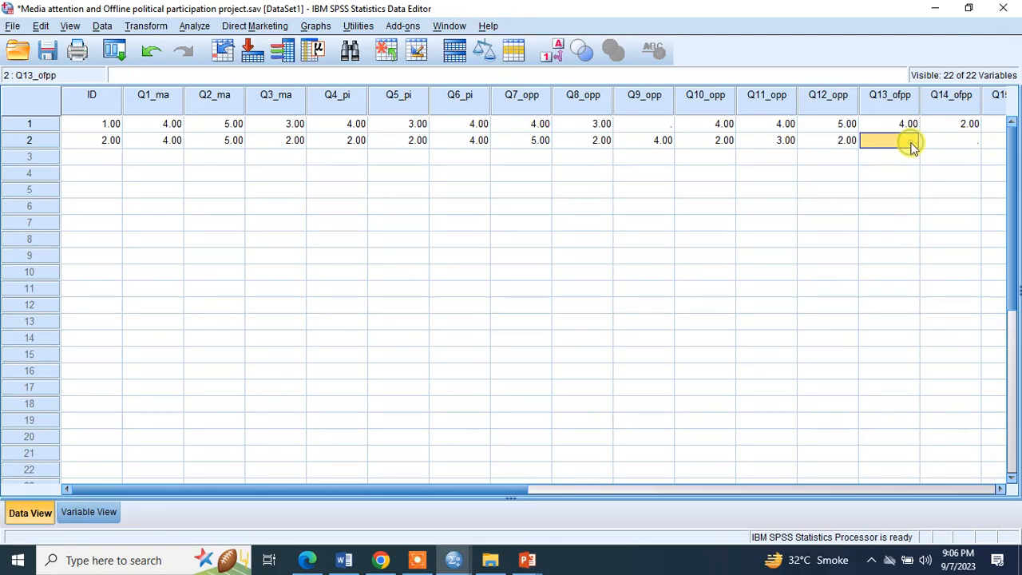
pyautogui.write('3')
# Find the Q14 answer on the third page of the ID=2 questionnaire and enter 2 for Q14_ofpp in the second case.
pyautogui.moveTo(495, 493); pyautogui.dragTo(742, 492)
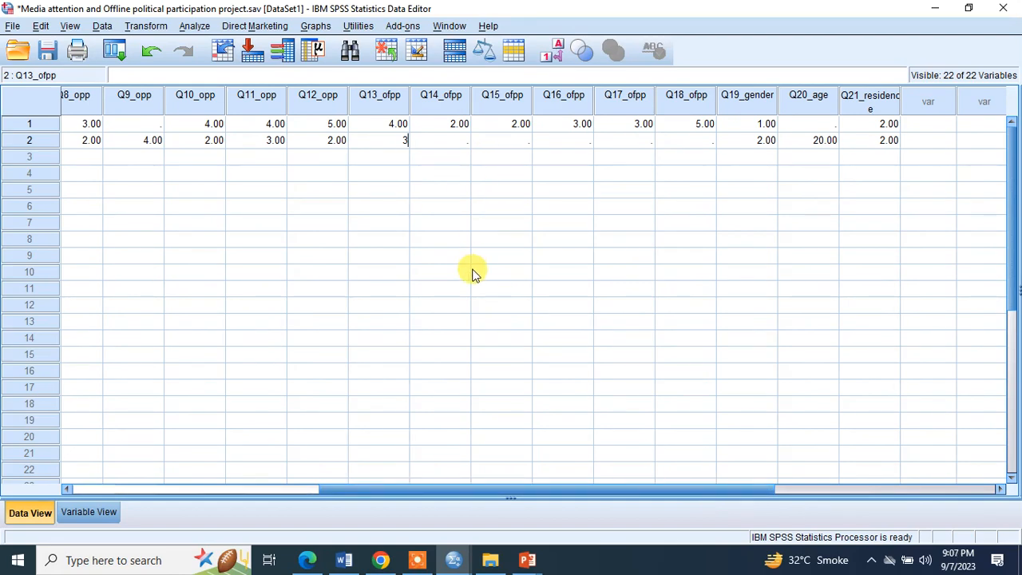
pyautogui.hotkey('alt', 'Tab')
pyautogui.scroll(-4, 330, 376)
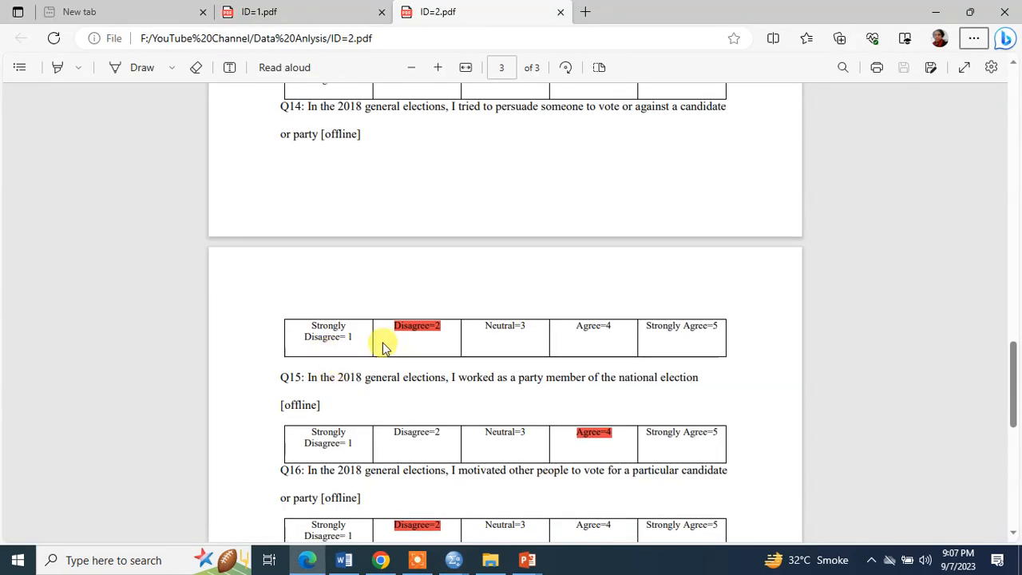
pyautogui.hotkey('alt', 'Tab')
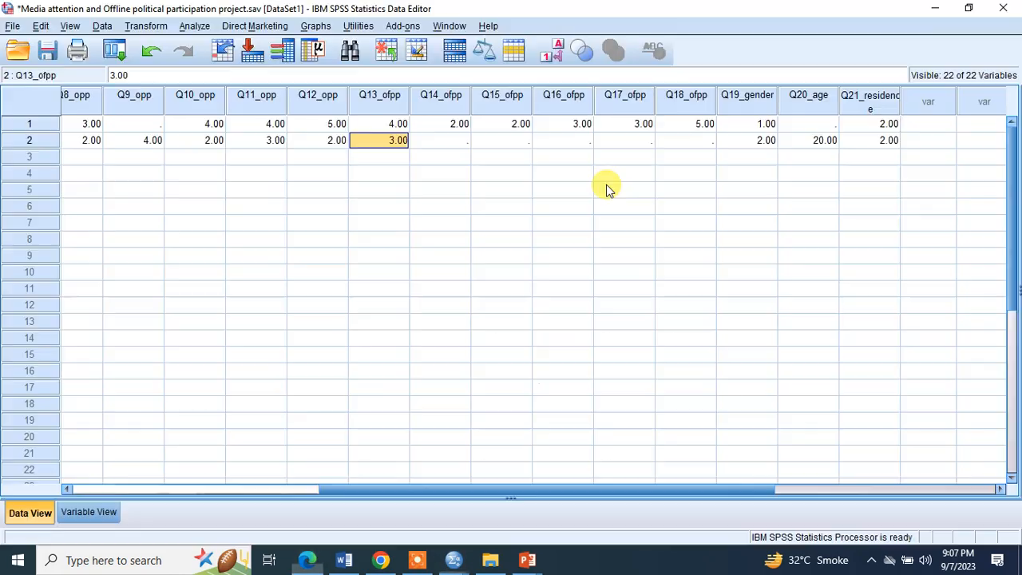
pyautogui.click(468, 143)
pyautogui.write('2')
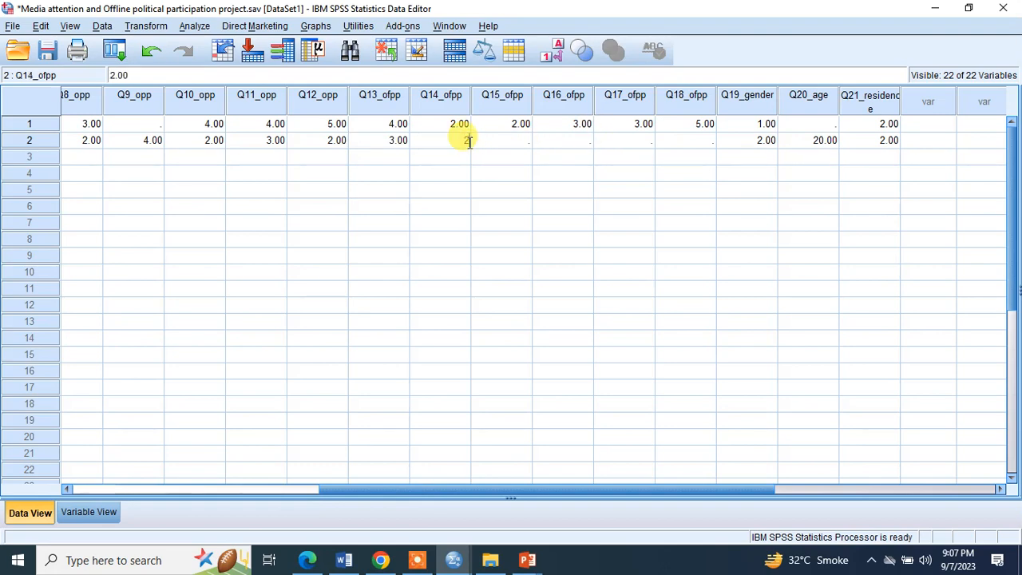
# Check the Q15 answer in the ID=2 questionnaire and enter 4 for Q15_ofpp in the second case.
pyautogui.hotkey('alt', 'Tab')
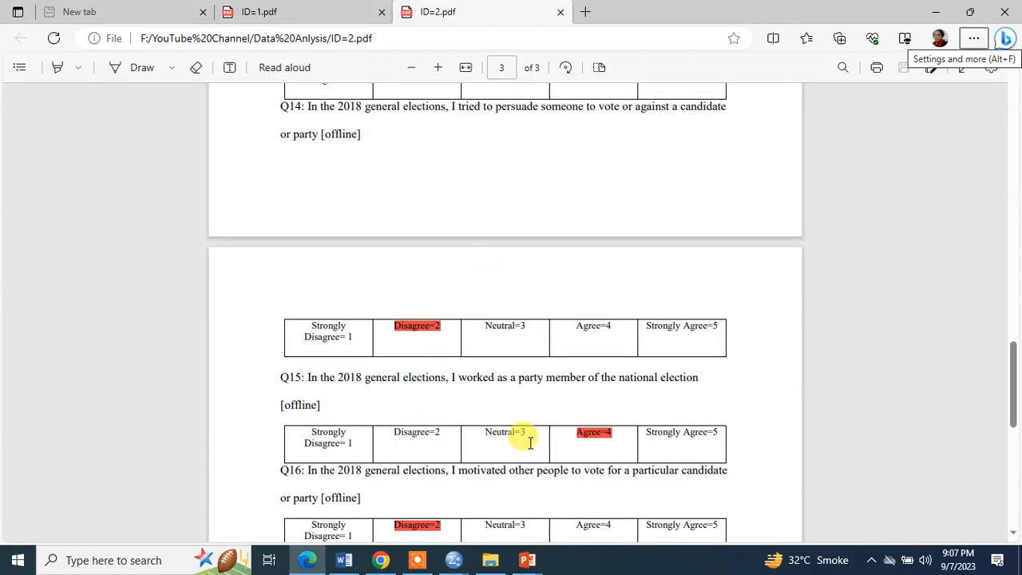
pyautogui.hotkey('alt', 'Tab')
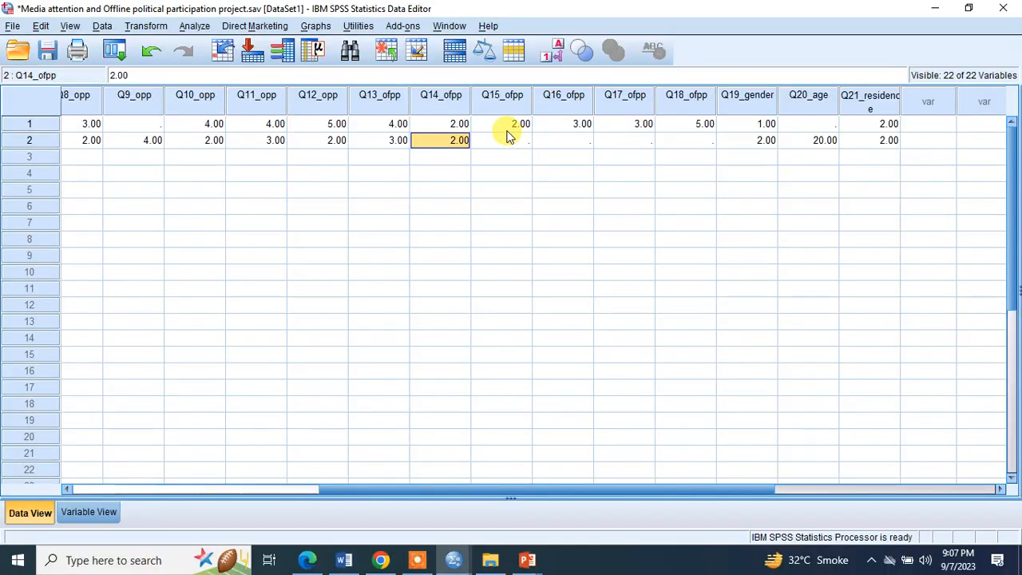
pyautogui.click(506, 141)
pyautogui.write('4')
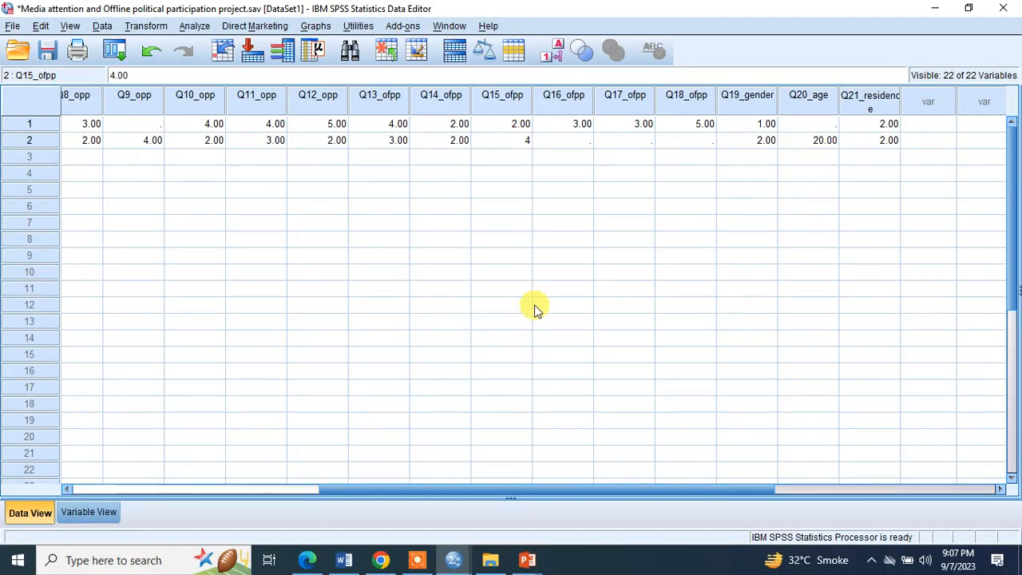
# Look up Q16 in the ID=2 questionnaire's offline political participation section and enter 2 for Q16_ofpp in the second case.
pyautogui.hotkey('alt', 'Tab')
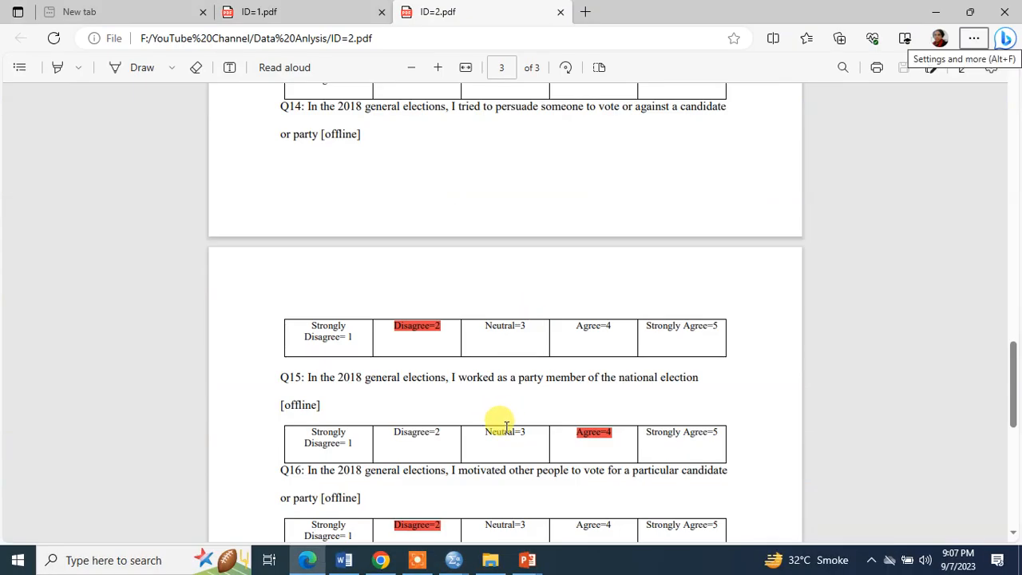
pyautogui.scroll(-1, 507, 425)
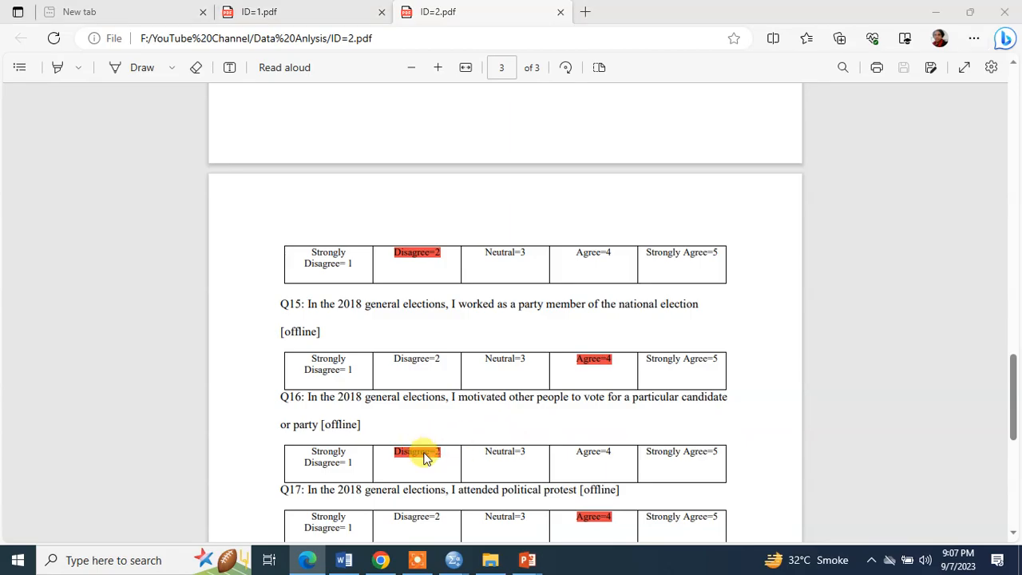
pyautogui.hotkey('alt', 'Tab')
pyautogui.click(572, 140)
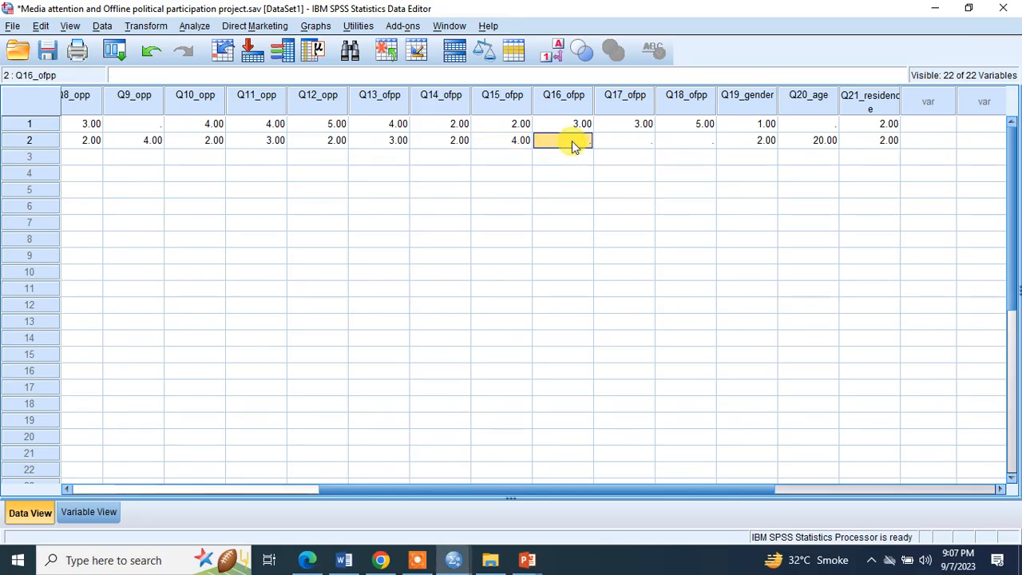
pyautogui.write('2')
# Look up Q17 about attending political protests in the ID=2 questionnaire and enter 5 for Q17_ofpp in the second case.
pyautogui.hotkey('alt', 'Tab')
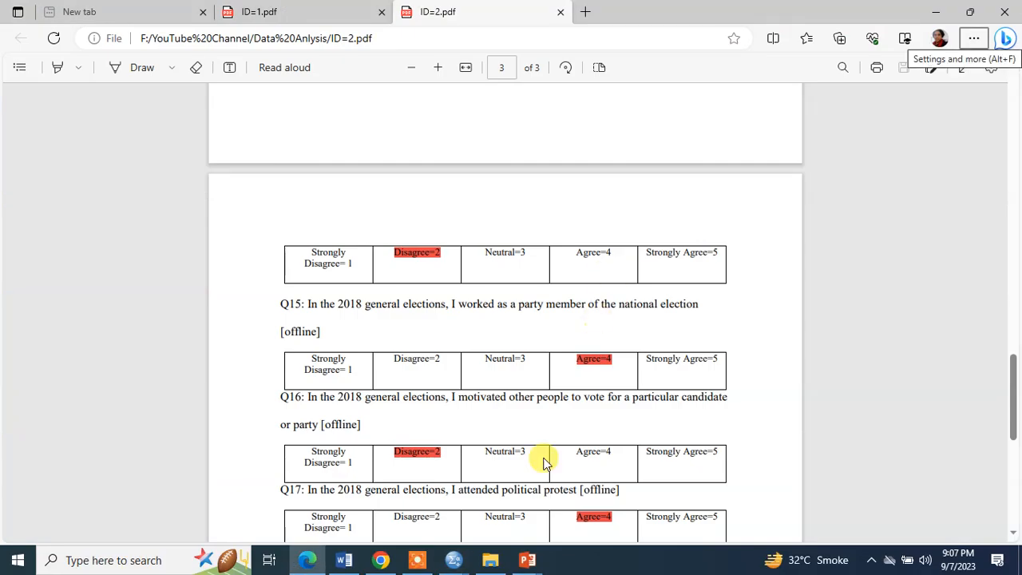
pyautogui.scroll(-2, 543, 462)
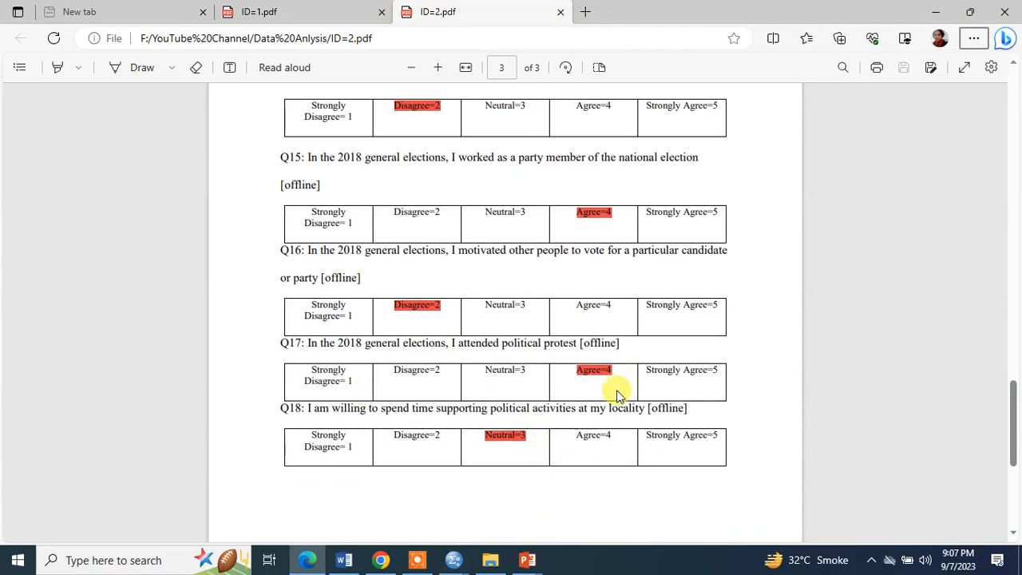
pyautogui.hotkey('alt', 'Tab')
pyautogui.click(641, 142)
pyautogui.write('5')
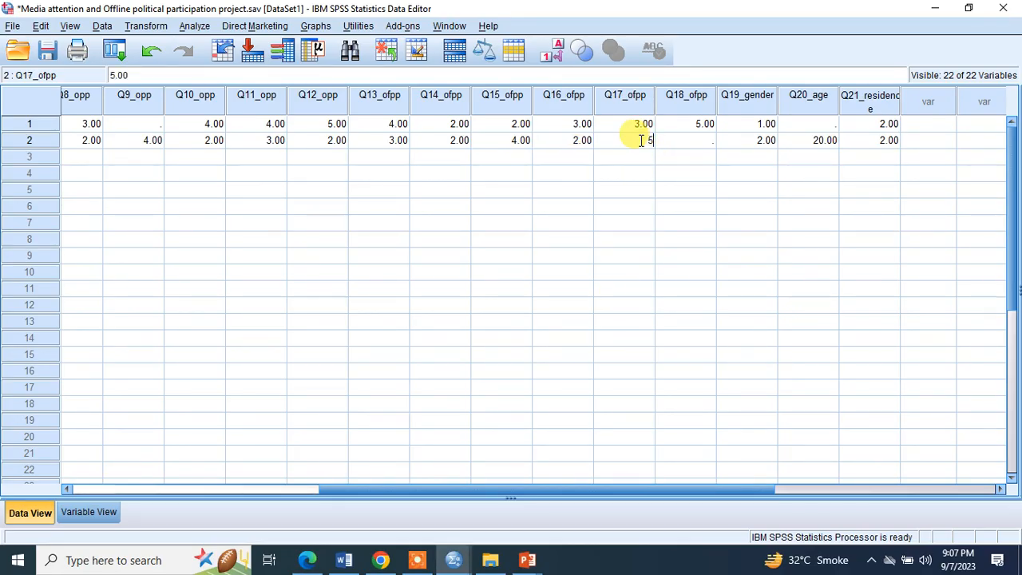
# Correct Q17_ofpp to 4 in the second case, check the ID=2 questionnaire for Q18, and enter 3 for Q18_ofpp.
pyautogui.moveTo(647, 142); pyautogui.dragTo(658, 143)
pyautogui.write('4')
pyautogui.hotkey('alt', 'Tab')
pyautogui.hotkey('alt', 'Tab')
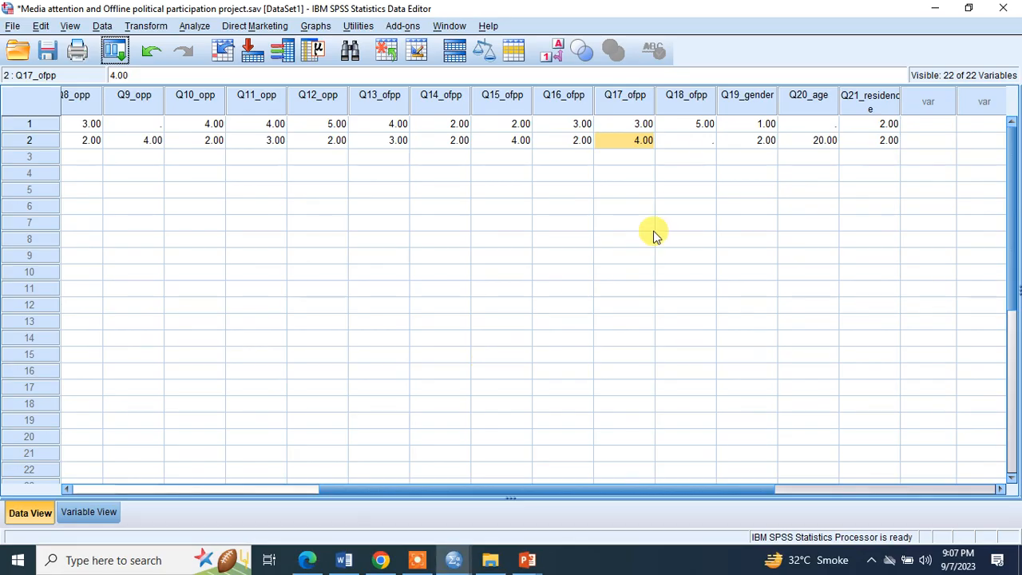
pyautogui.click(694, 142)
pyautogui.write('3')
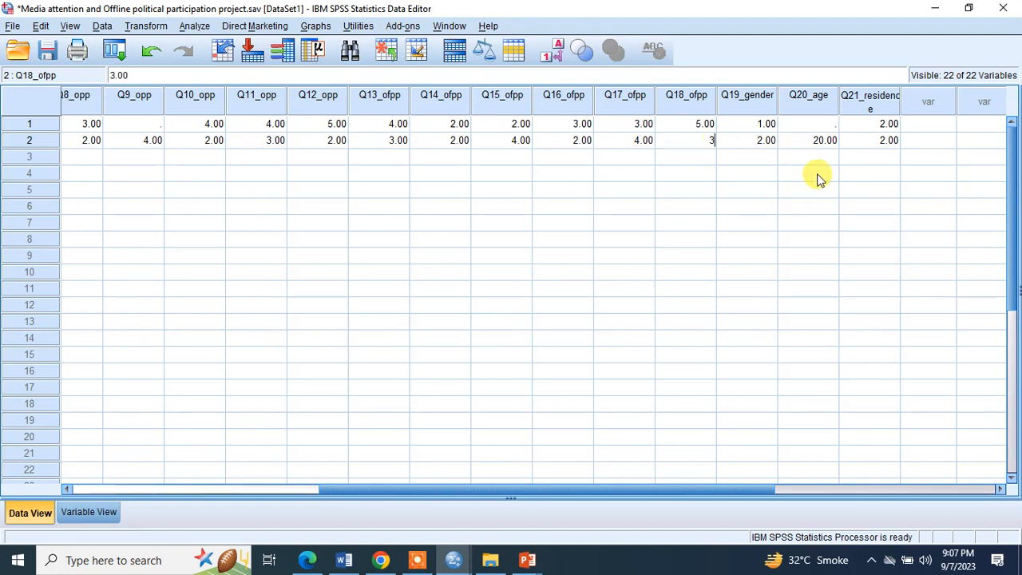
# Select the entire second case to review its entries across the variables, and save the dataset.
pyautogui.click(28, 142)
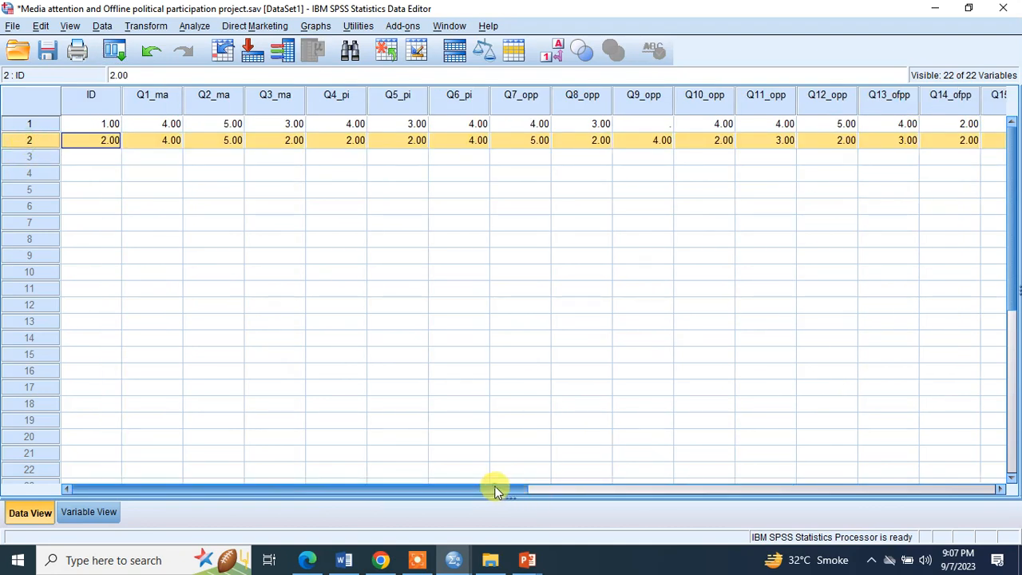
pyautogui.moveTo(495, 490); pyautogui.dragTo(239, 335)
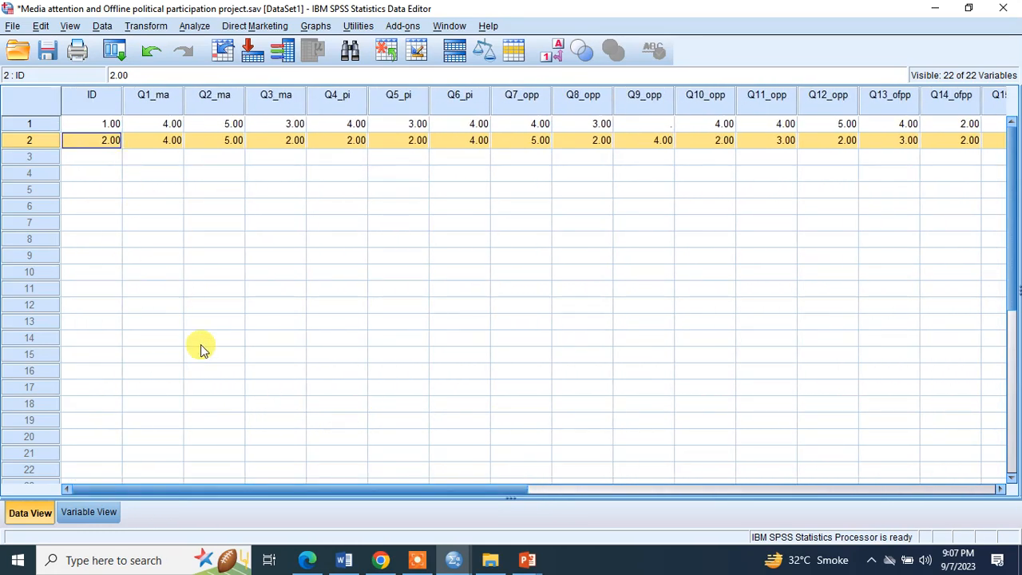
pyautogui.hotkey('ctrl', 's')
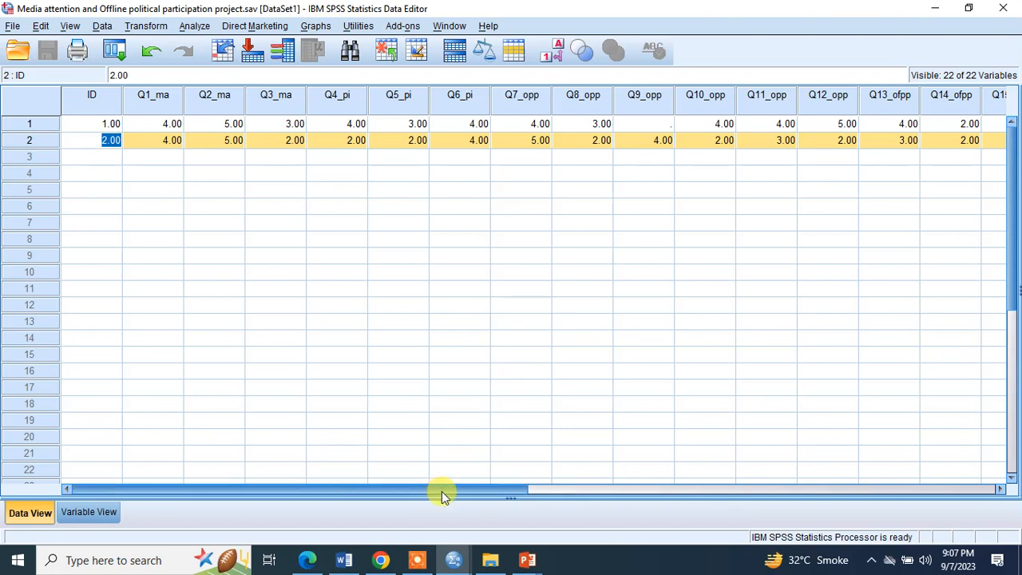
pyautogui.moveTo(442, 491); pyautogui.dragTo(342, 461)
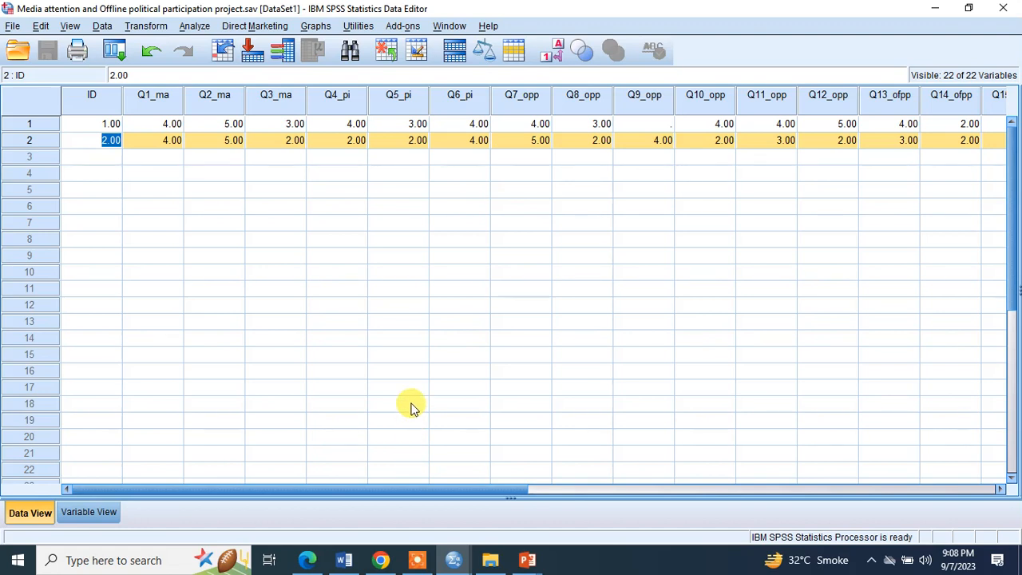
pyautogui.click(417, 560)
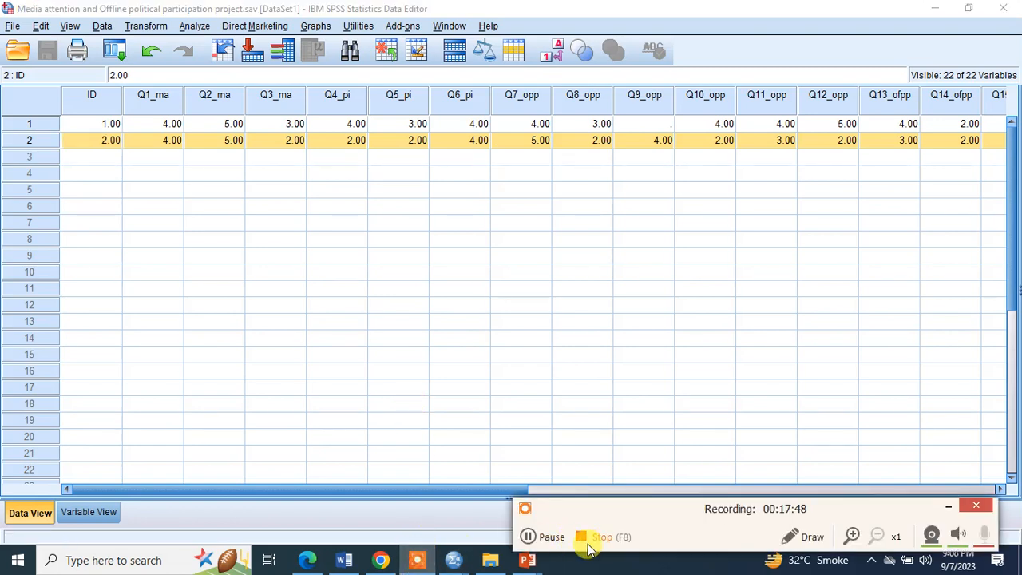